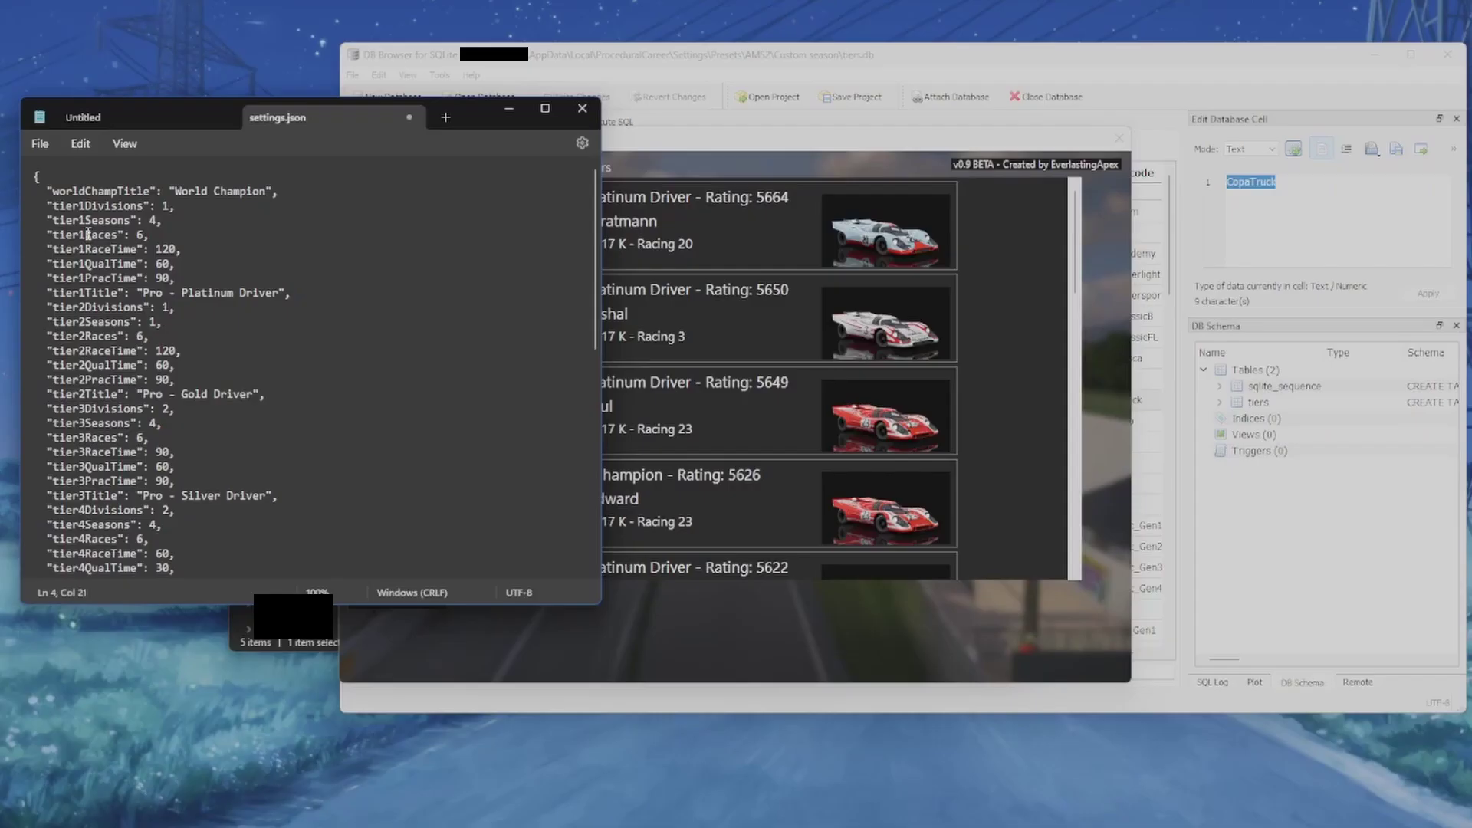
{"action": "double_click", "coordinate": [85, 236]}
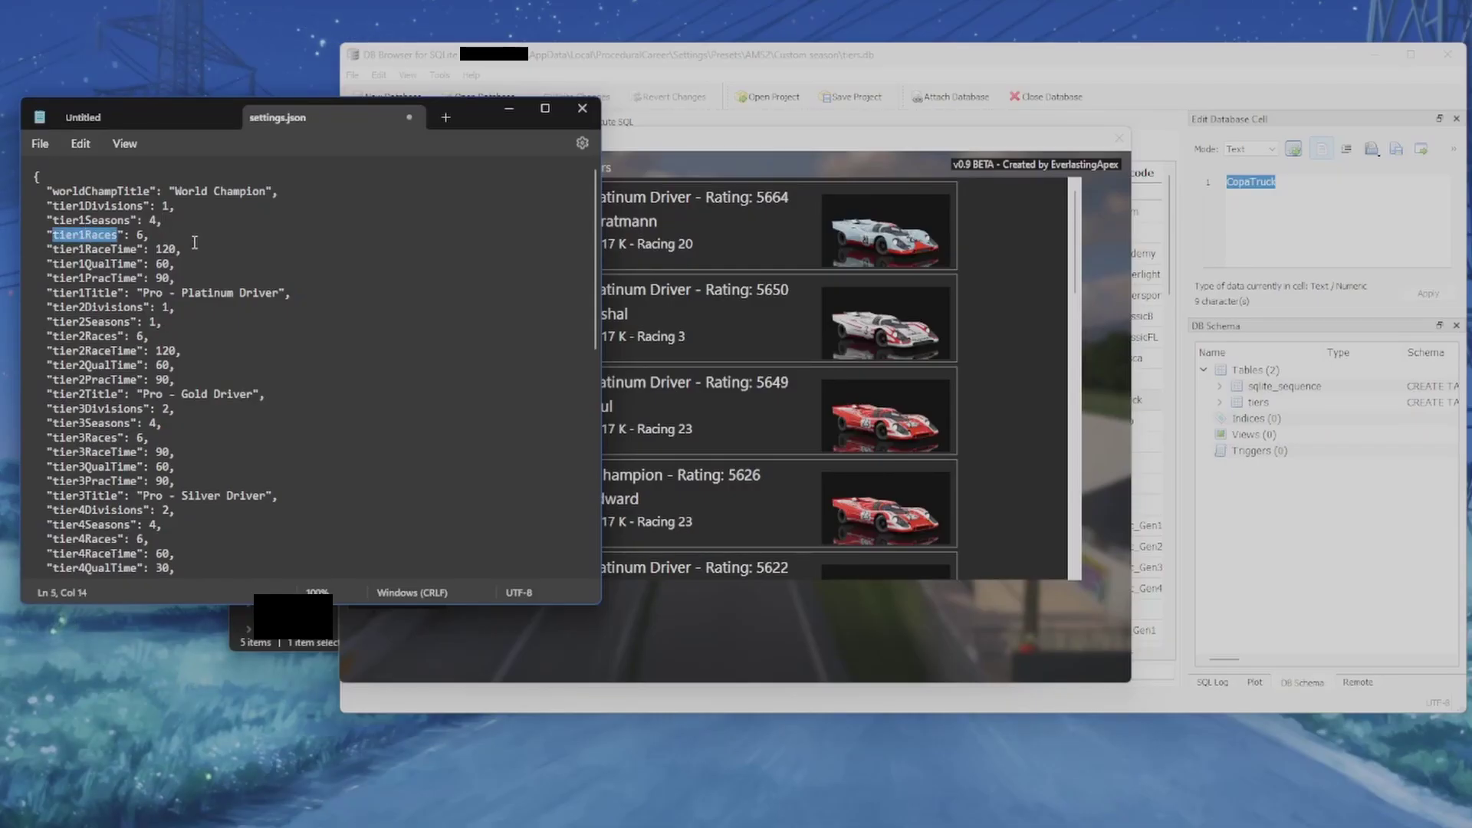
{"action": "left_click", "coordinate": [163, 234]}
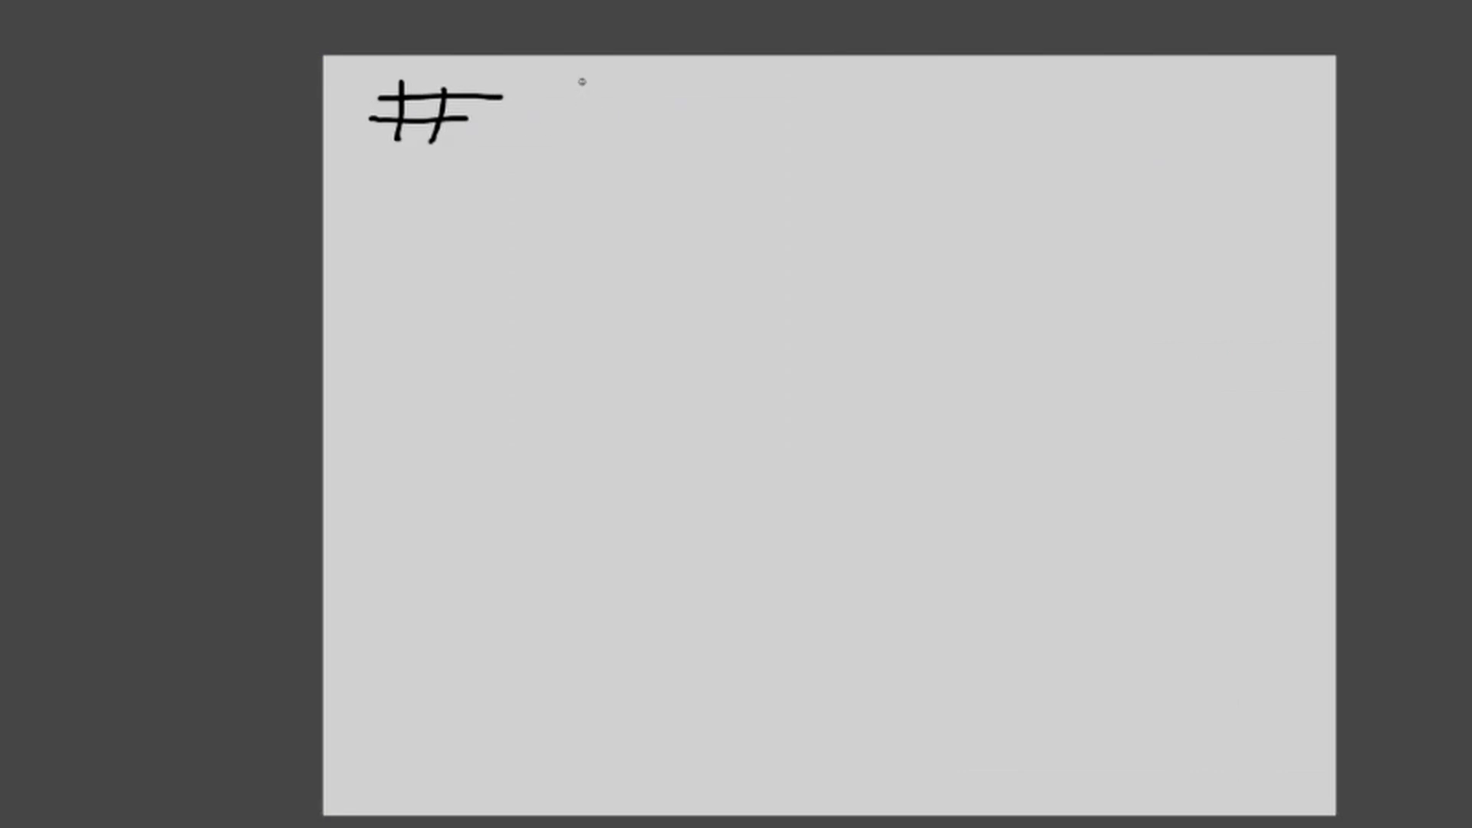
- Hand-write the #SEASONS heading and the first row, 1 → 48
{"action": "mouse_move", "coordinate": [582, 81]}
{"action": "left_mouse_down"}
{"action": "mouse_move", "coordinate": [614, 99]}
{"action": "mouse_move", "coordinate": [592, 154]}
{"action": "mouse_move", "coordinate": [644, 148]}
{"action": "mouse_move", "coordinate": [833, 187]}
{"action": "mouse_move", "coordinate": [908, 142]}
{"action": "mouse_move", "coordinate": [896, 196]}
{"action": "left_mouse_up"}
{"action": "mouse_move", "coordinate": [460, 224]}
{"action": "left_mouse_down"}
{"action": "mouse_move", "coordinate": [449, 295]}
{"action": "mouse_move", "coordinate": [425, 295]}
{"action": "mouse_move", "coordinate": [487, 309]}
{"action": "left_mouse_up"}
{"action": "mouse_move", "coordinate": [589, 283]}
{"action": "left_mouse_down"}
{"action": "mouse_move", "coordinate": [644, 286]}
{"action": "mouse_move", "coordinate": [614, 316]}
{"action": "left_mouse_up"}
{"action": "left_click_drag", "start_coordinate": [750, 250], "coordinate": [794, 290]}
{"action": "left_click_drag", "start_coordinate": [769, 264], "coordinate": [763, 316]}
{"action": "mouse_move", "coordinate": [859, 268]}
{"action": "left_mouse_down"}
{"action": "mouse_move", "coordinate": [803, 318]}
{"action": "mouse_move", "coordinate": [840, 257]}
{"action": "mouse_move", "coordinate": [854, 264]}
{"action": "left_mouse_up"}
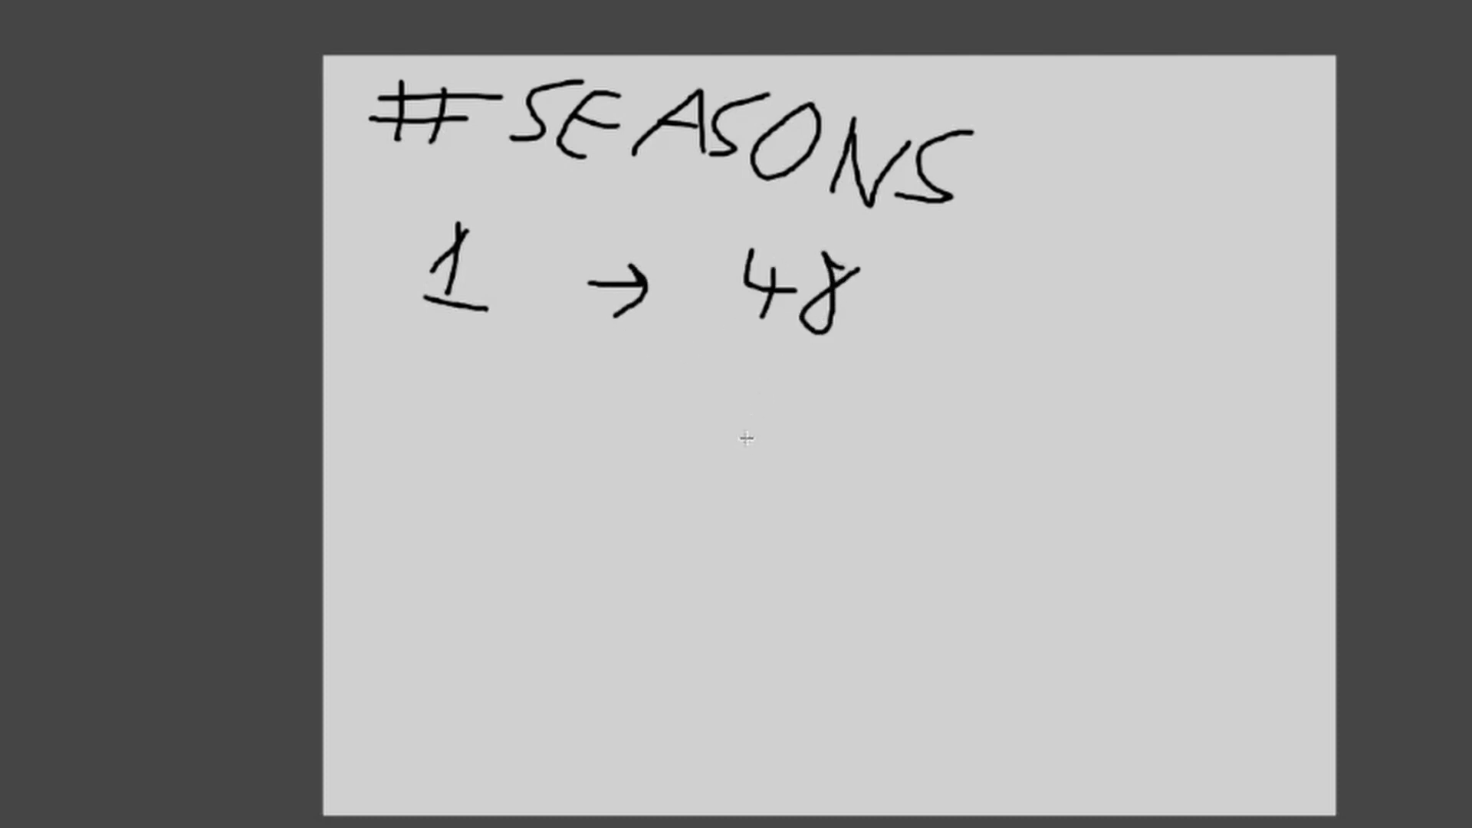
- Add the row 2 → 24 below it
{"action": "left_click_drag", "start_coordinate": [425, 388], "coordinate": [469, 450]}
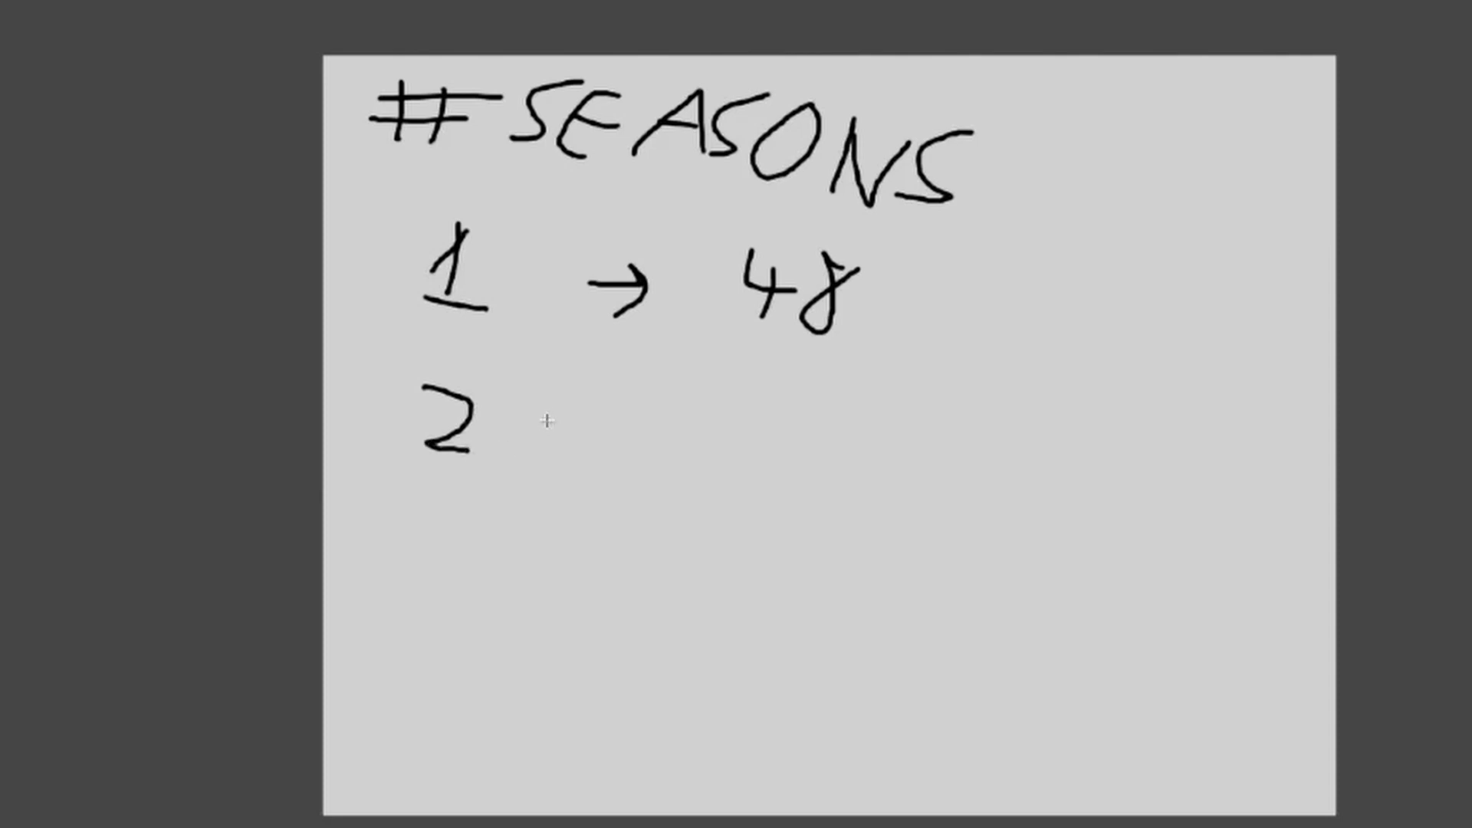
{"action": "left_click_drag", "start_coordinate": [547, 421], "coordinate": [634, 434]}
{"action": "mouse_move", "coordinate": [603, 397]}
{"action": "left_mouse_down"}
{"action": "mouse_move", "coordinate": [623, 418]}
{"action": "mouse_move", "coordinate": [604, 455]}
{"action": "left_mouse_up"}
{"action": "left_click_drag", "start_coordinate": [736, 408], "coordinate": [794, 480]}
{"action": "mouse_move", "coordinate": [844, 418]}
{"action": "left_mouse_down"}
{"action": "mouse_move", "coordinate": [872, 469]}
{"action": "mouse_move", "coordinate": [853, 530]}
{"action": "left_mouse_up"}
- Add the rows 4 → 12 and 12 → 4, then close the sketch
{"action": "left_click_drag", "start_coordinate": [431, 539], "coordinate": [468, 573]}
{"action": "mouse_move", "coordinate": [488, 548]}
{"action": "left_mouse_down"}
{"action": "mouse_move", "coordinate": [463, 618]}
{"action": "mouse_move", "coordinate": [625, 597]}
{"action": "left_mouse_up"}
{"action": "mouse_move", "coordinate": [602, 574]}
{"action": "left_mouse_down"}
{"action": "mouse_move", "coordinate": [627, 597]}
{"action": "mouse_move", "coordinate": [607, 616]}
{"action": "left_mouse_up"}
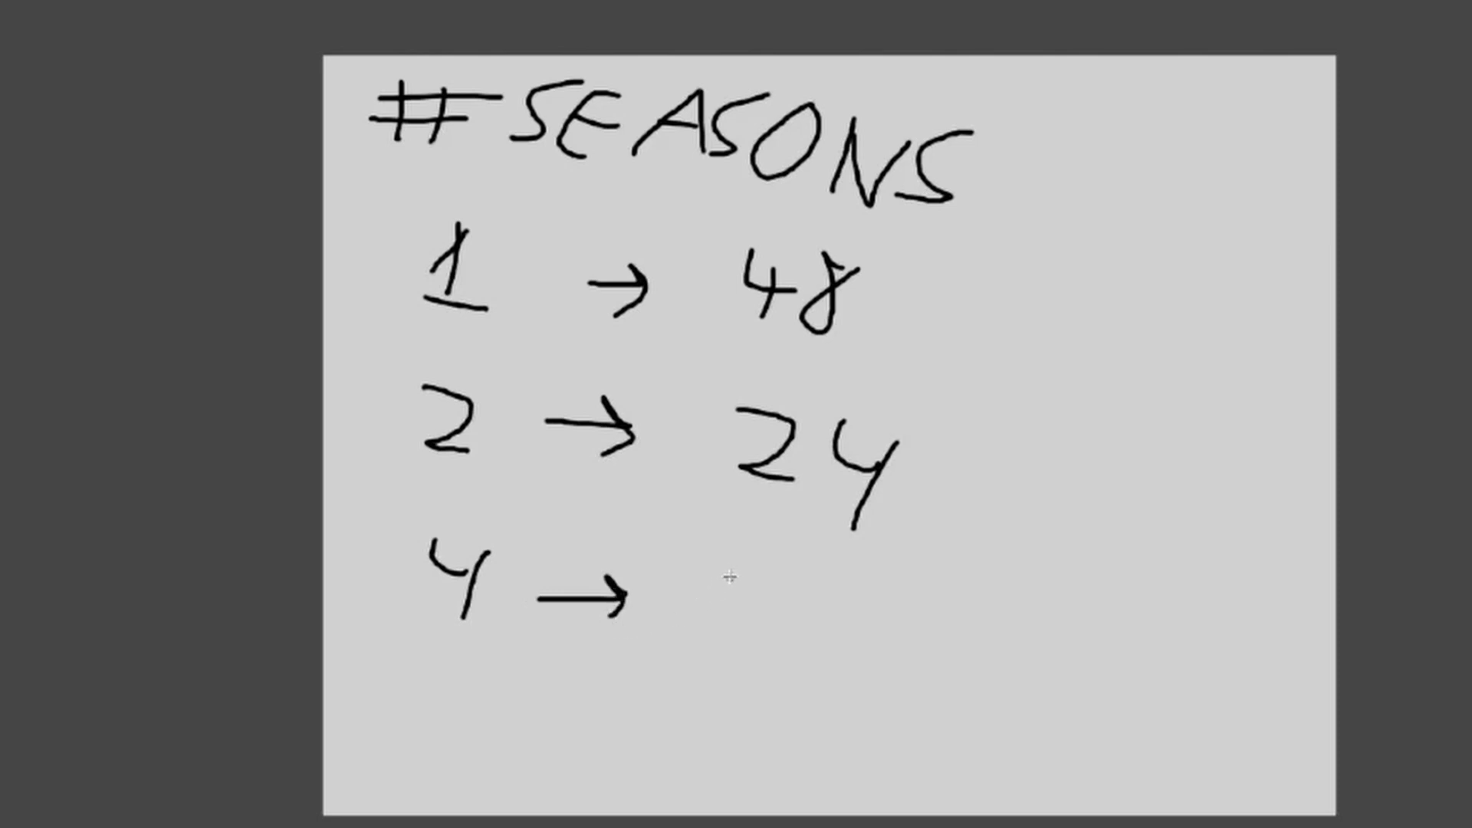
{"action": "left_click_drag", "start_coordinate": [729, 577], "coordinate": [730, 611]}
{"action": "mouse_move", "coordinate": [754, 576]}
{"action": "left_mouse_down"}
{"action": "mouse_move", "coordinate": [770, 575]}
{"action": "mouse_move", "coordinate": [781, 629]}
{"action": "left_mouse_up"}
{"action": "mouse_move", "coordinate": [399, 666]}
{"action": "left_mouse_down"}
{"action": "mouse_move", "coordinate": [394, 695]}
{"action": "mouse_move", "coordinate": [472, 704]}
{"action": "mouse_move", "coordinate": [625, 682]}
{"action": "left_mouse_up"}
{"action": "mouse_move", "coordinate": [602, 657]}
{"action": "left_mouse_down"}
{"action": "mouse_move", "coordinate": [621, 703]}
{"action": "mouse_move", "coordinate": [589, 707]}
{"action": "left_mouse_up"}
{"action": "mouse_move", "coordinate": [688, 661]}
{"action": "left_mouse_down"}
{"action": "mouse_move", "coordinate": [710, 702]}
{"action": "mouse_move", "coordinate": [740, 692]}
{"action": "left_mouse_up"}
{"action": "left_click_drag", "start_coordinate": [742, 683], "coordinate": [709, 754]}
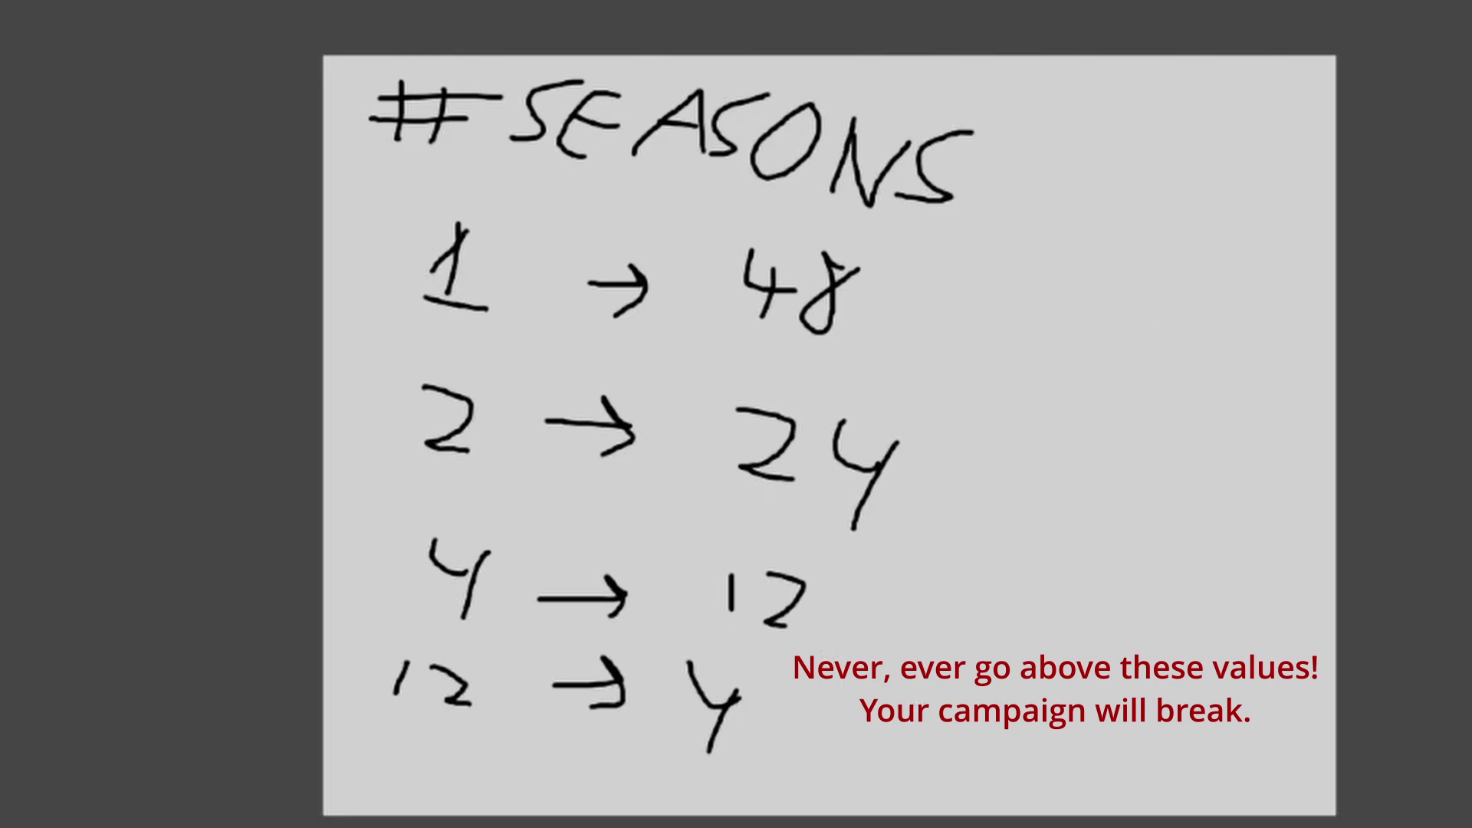
{"action": "key", "text": "alt+F4"}
- Discard the sketch unsaved and highlight tier1RaceTime, tier1QualTime and tier1PracTime in settings.json
{"action": "left_click", "coordinate": [801, 542]}
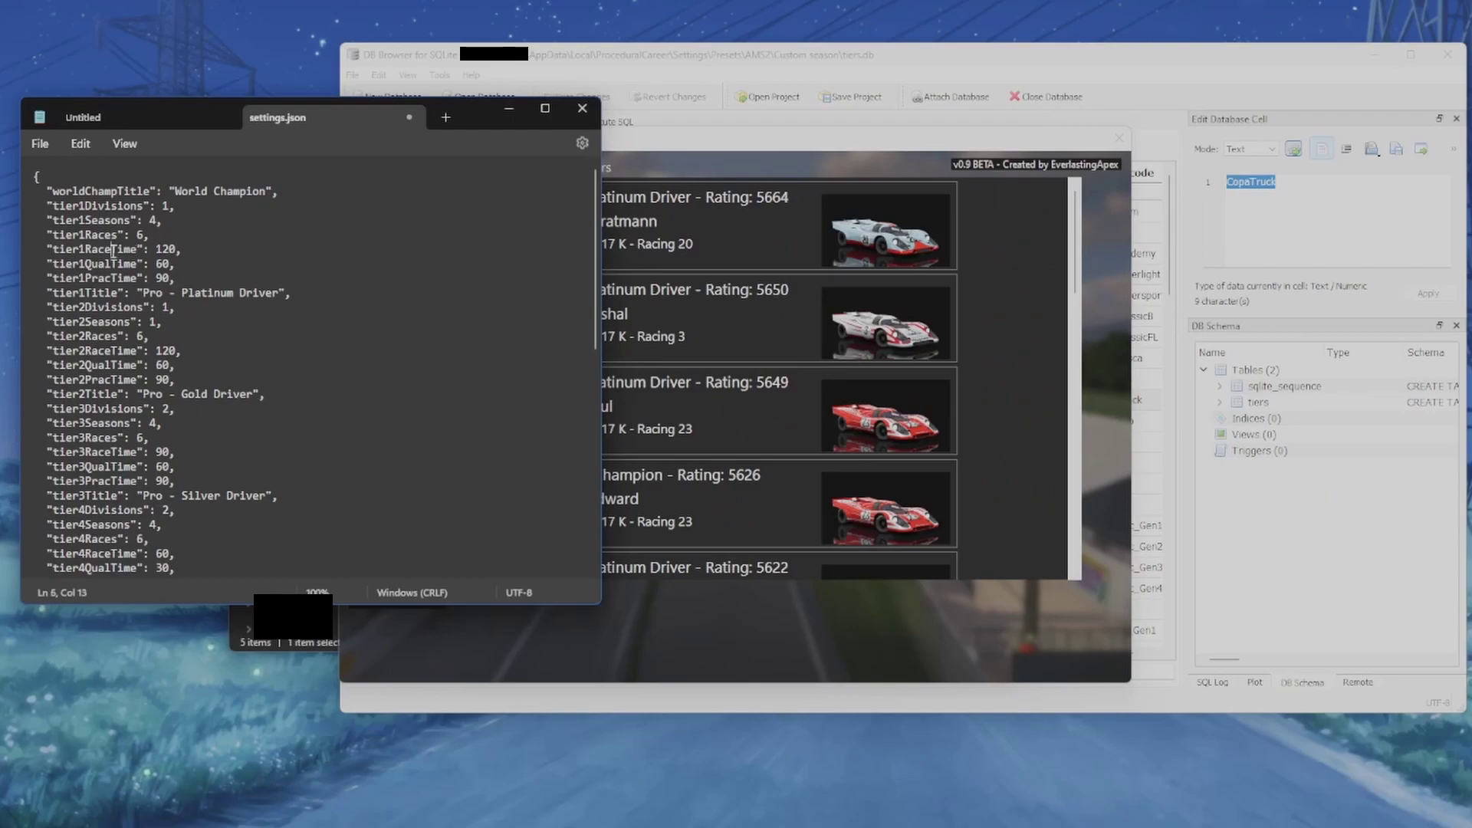
{"action": "double_click", "coordinate": [113, 250]}
{"action": "double_click", "coordinate": [101, 264]}
{"action": "double_click", "coordinate": [96, 278]}
{"action": "left_click", "coordinate": [94, 277]}
{"action": "double_click", "coordinate": [96, 277]}
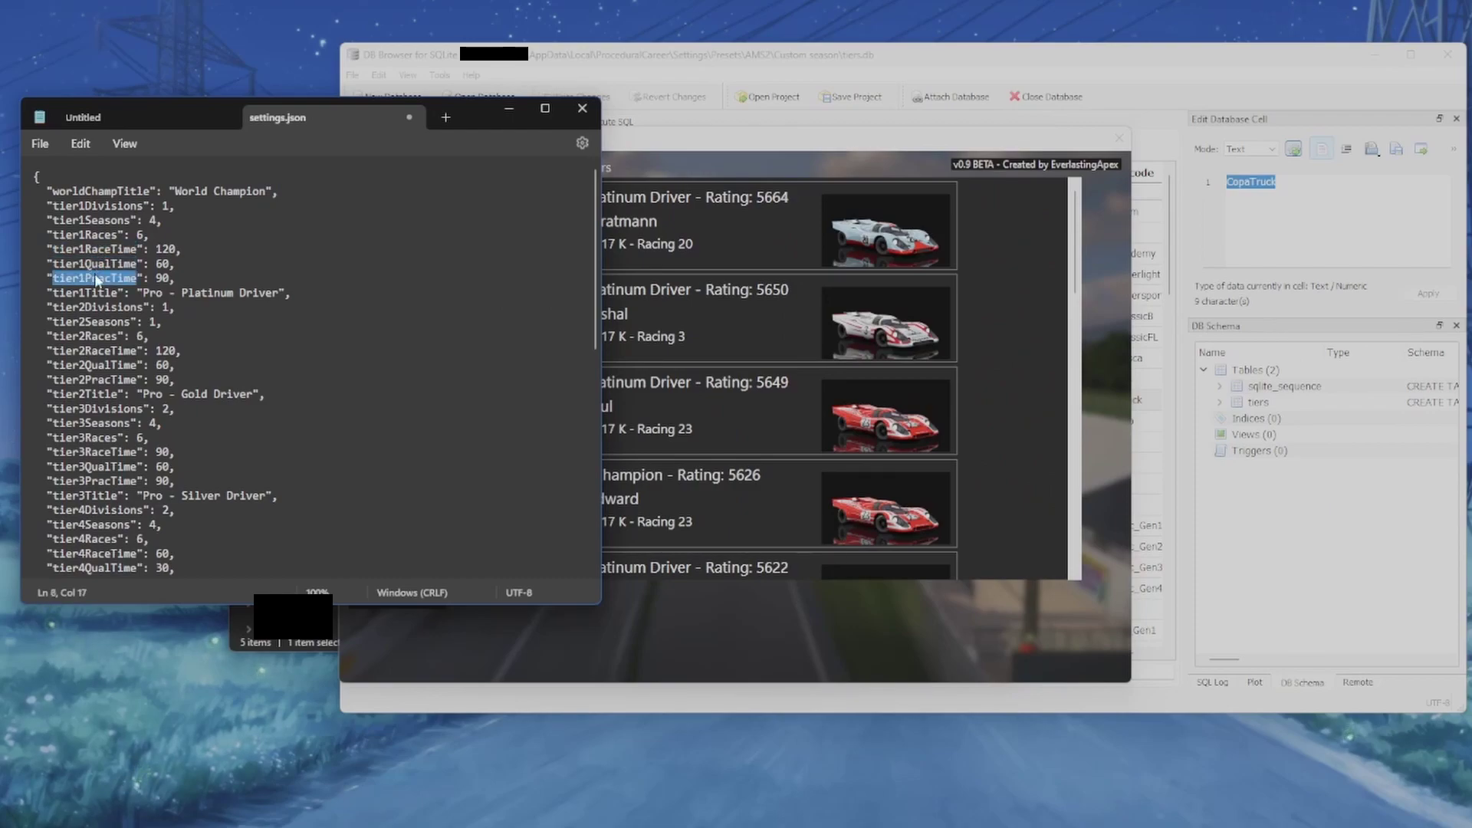
- Check the tier1 time values 60, 120 and 90, then return to Procedural Career
{"action": "left_click", "coordinate": [194, 262]}
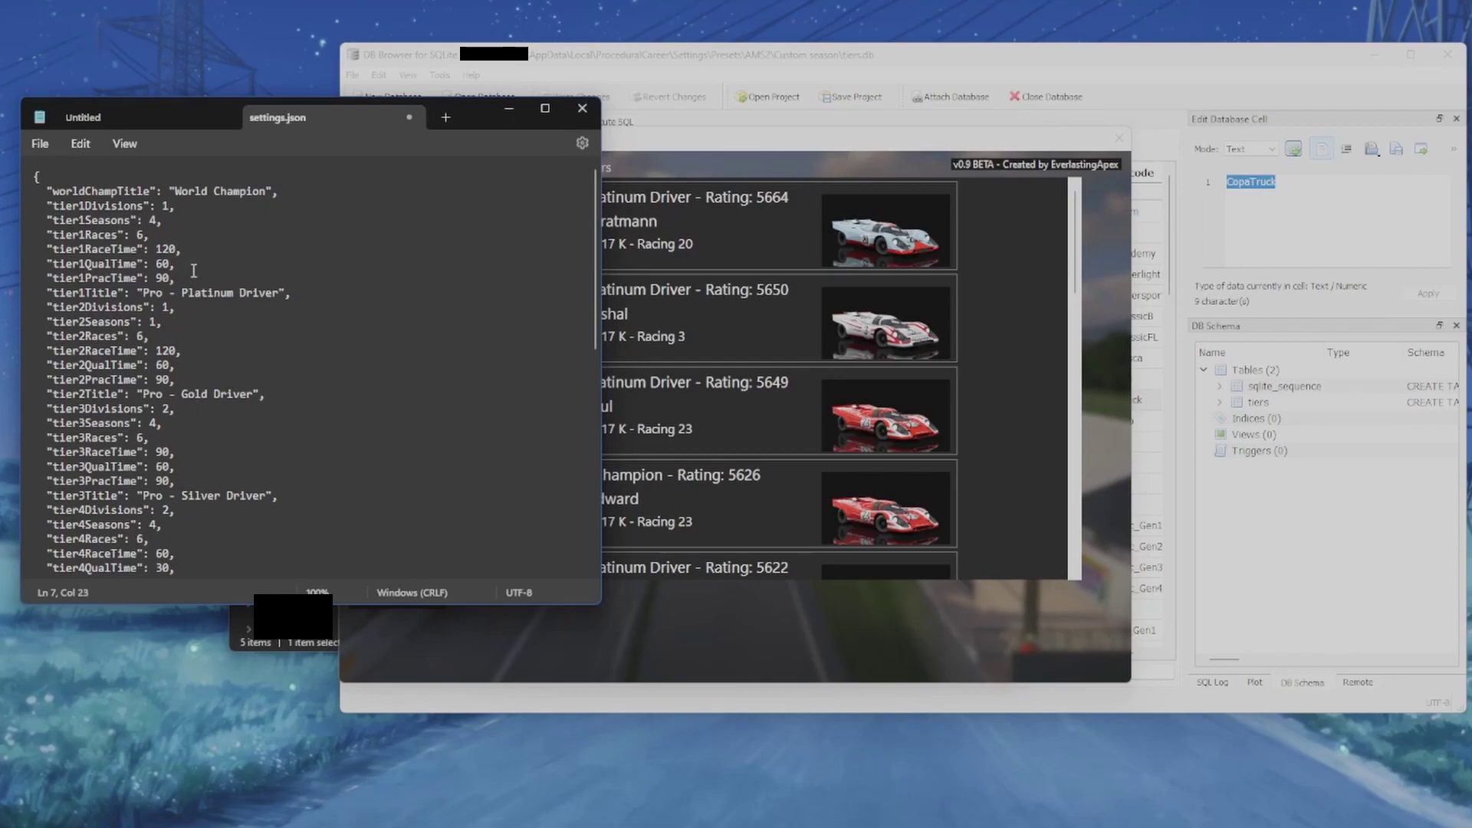
{"action": "left_click", "coordinate": [196, 245]}
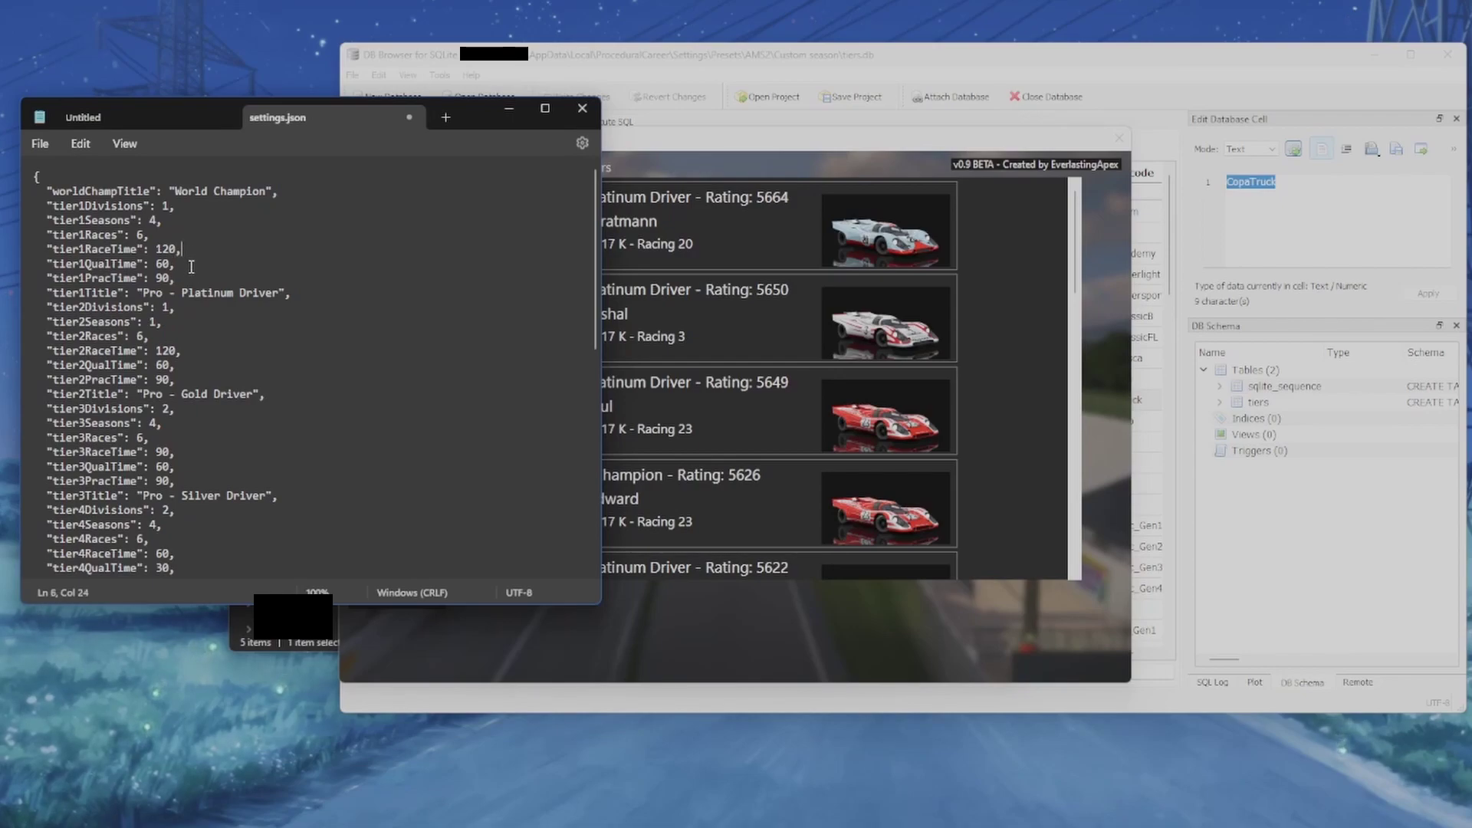
{"action": "left_click", "coordinate": [195, 274]}
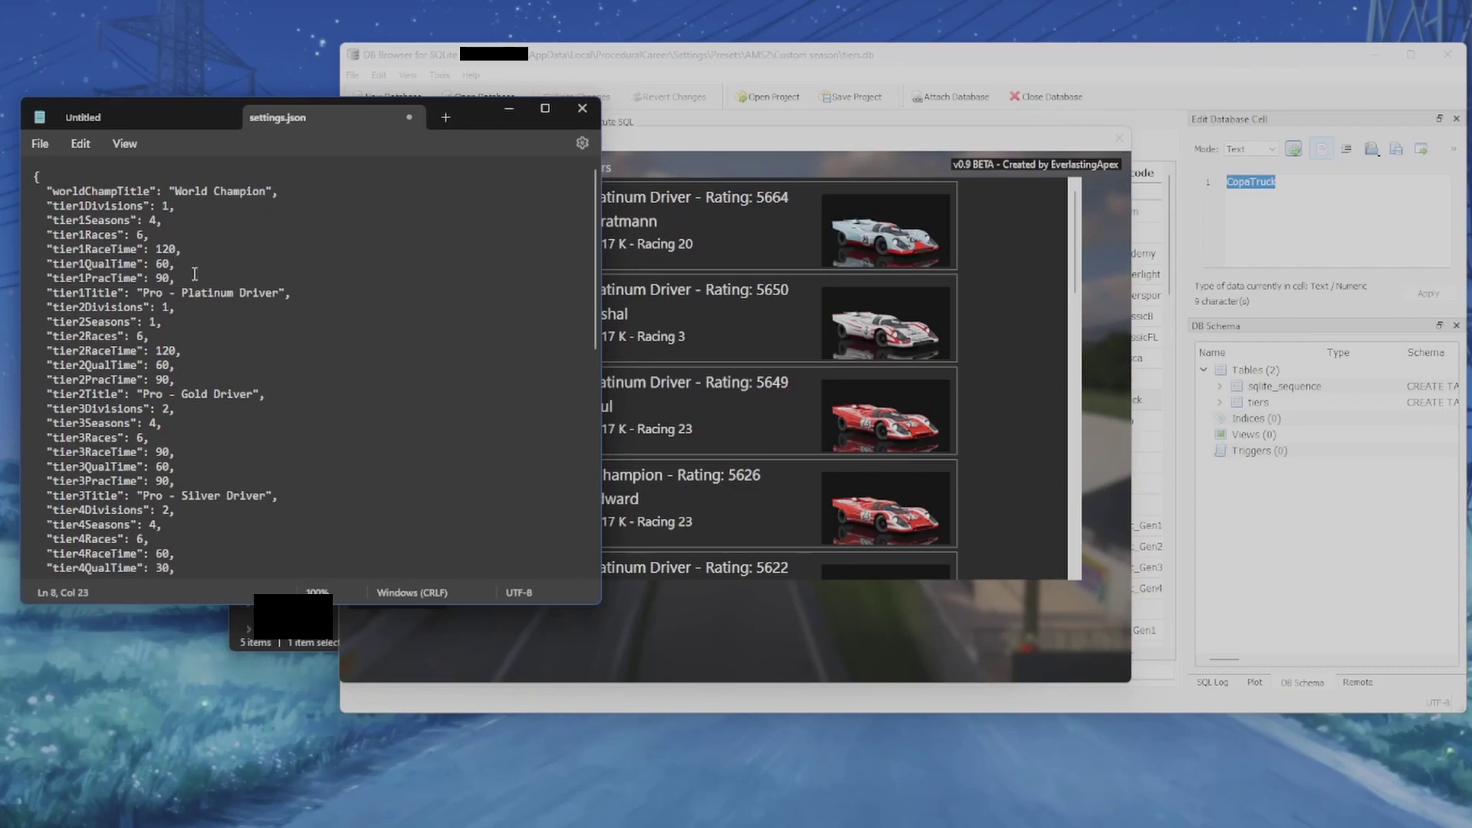
{"action": "left_click", "coordinate": [674, 629]}
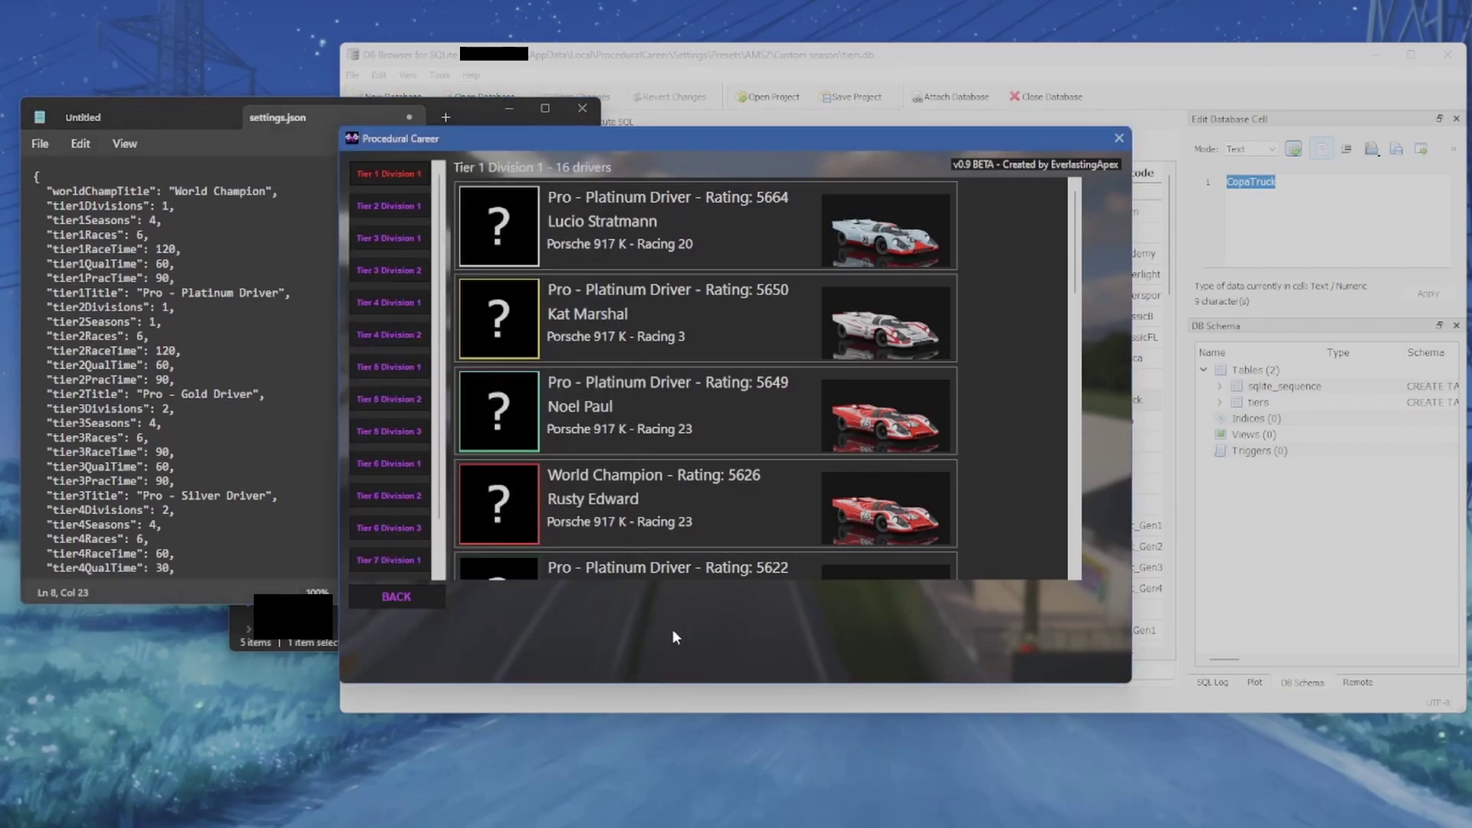
- Preview the New Career Race length choices, including Quarter length, then return to the main menu
{"action": "left_click", "coordinate": [413, 610]}
{"action": "left_click", "coordinate": [625, 345]}
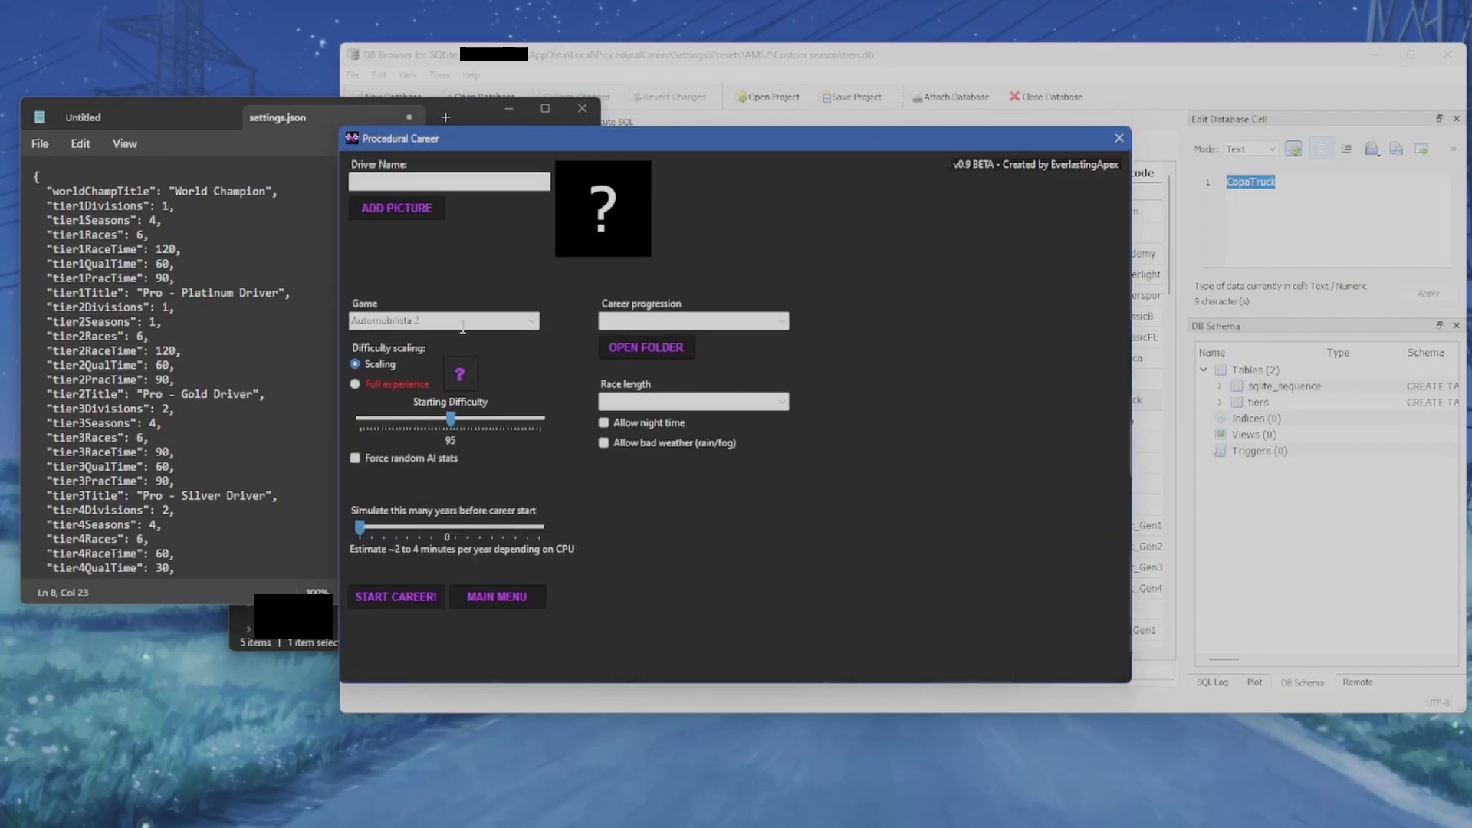
{"action": "double_click", "coordinate": [165, 250]}
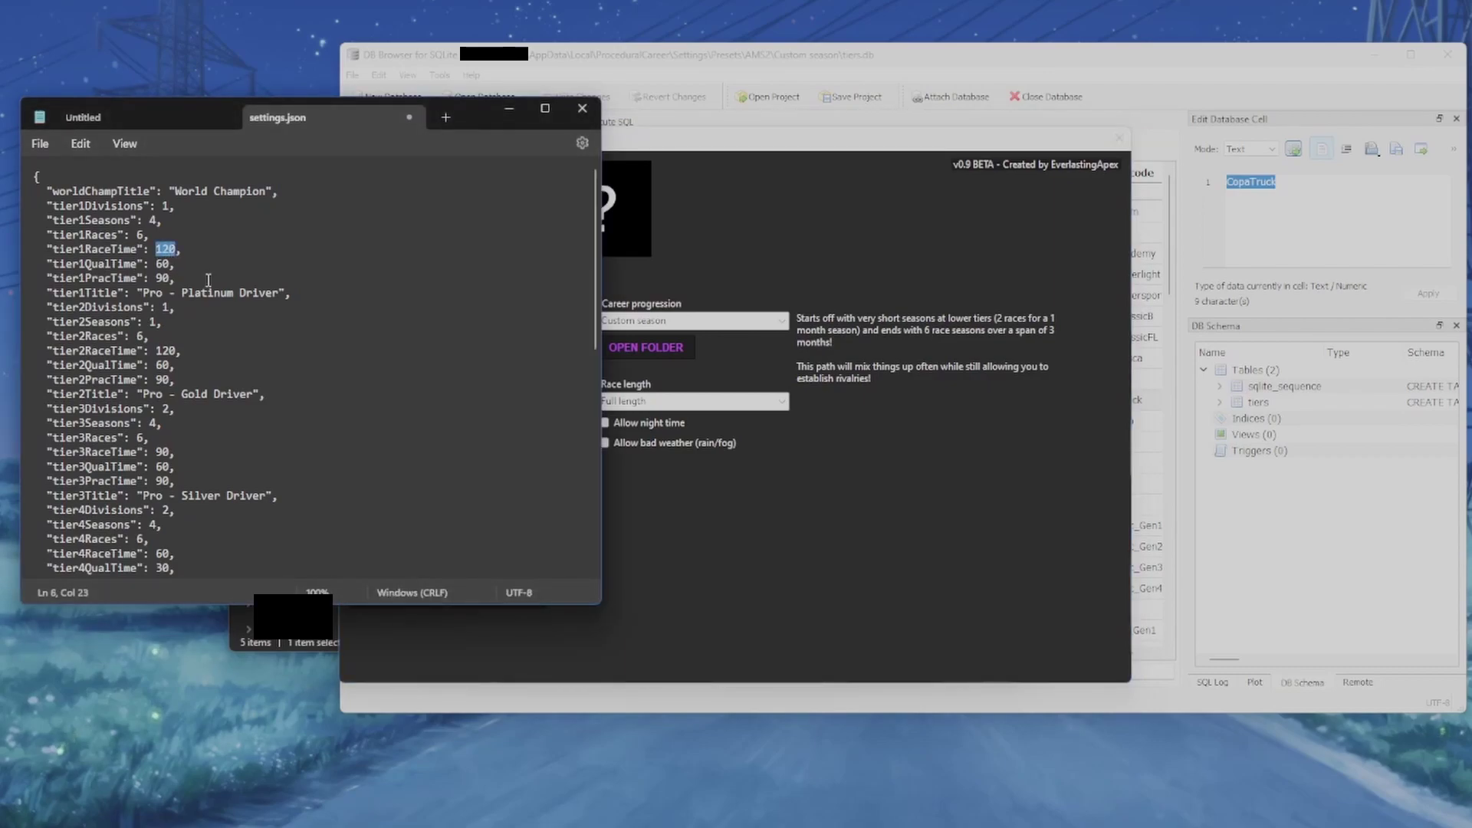
{"action": "left_click", "coordinate": [191, 251]}
{"action": "left_click", "coordinate": [850, 469]}
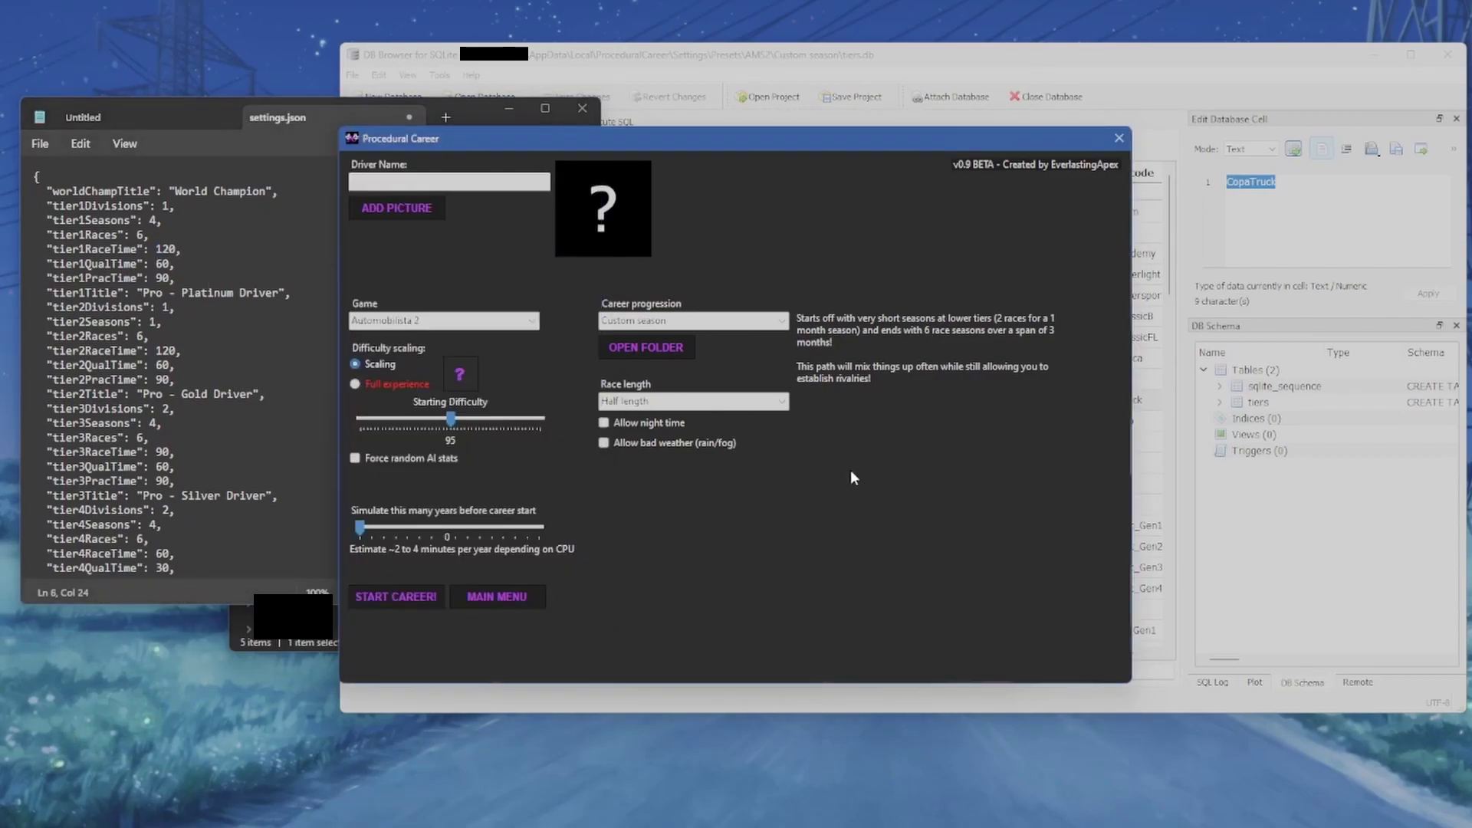
{"action": "scroll", "coordinate": [750, 402], "scroll_direction": "down", "scroll_amount": 1}
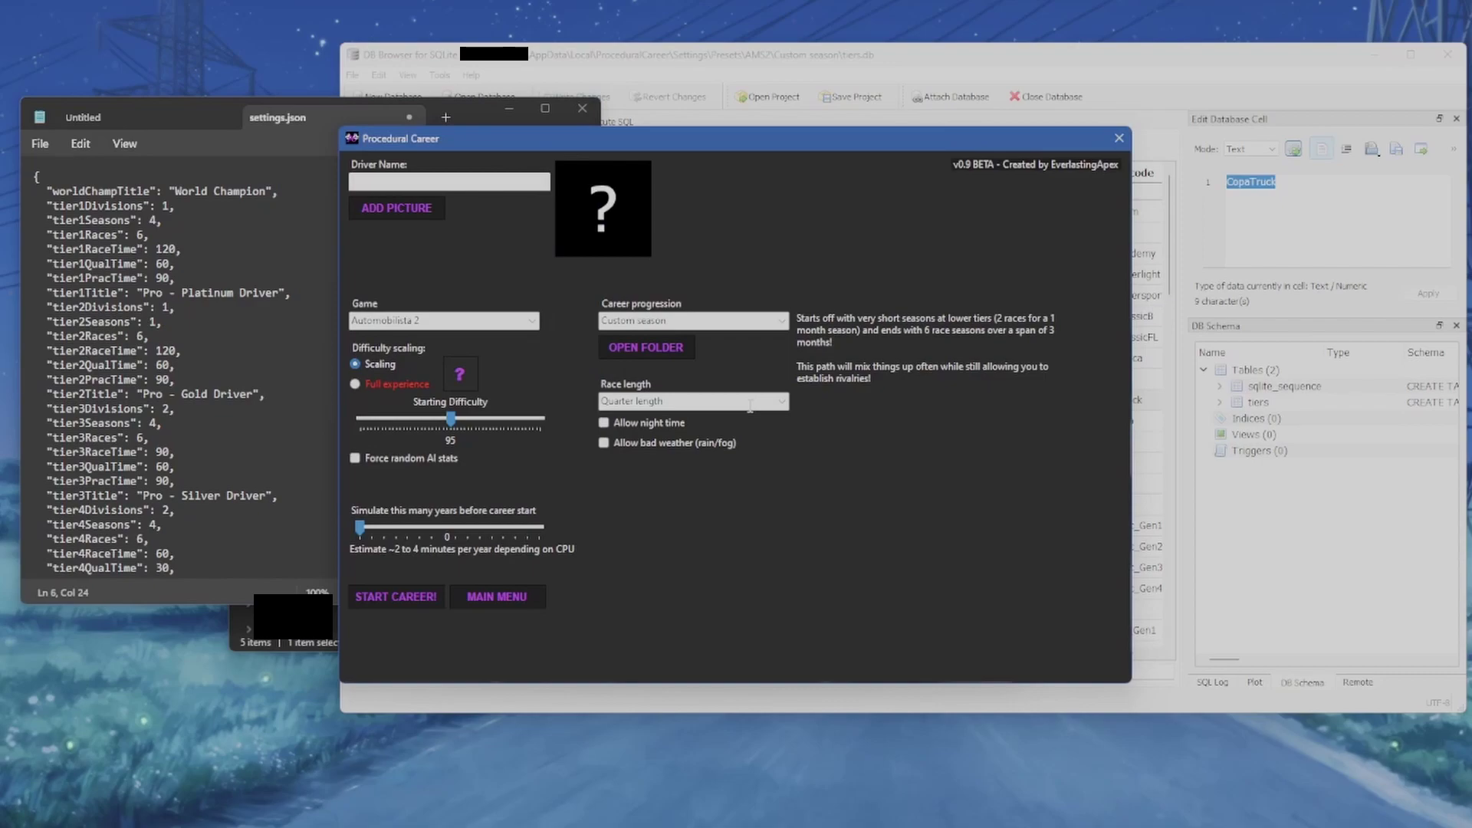
{"action": "left_click", "coordinate": [506, 596]}
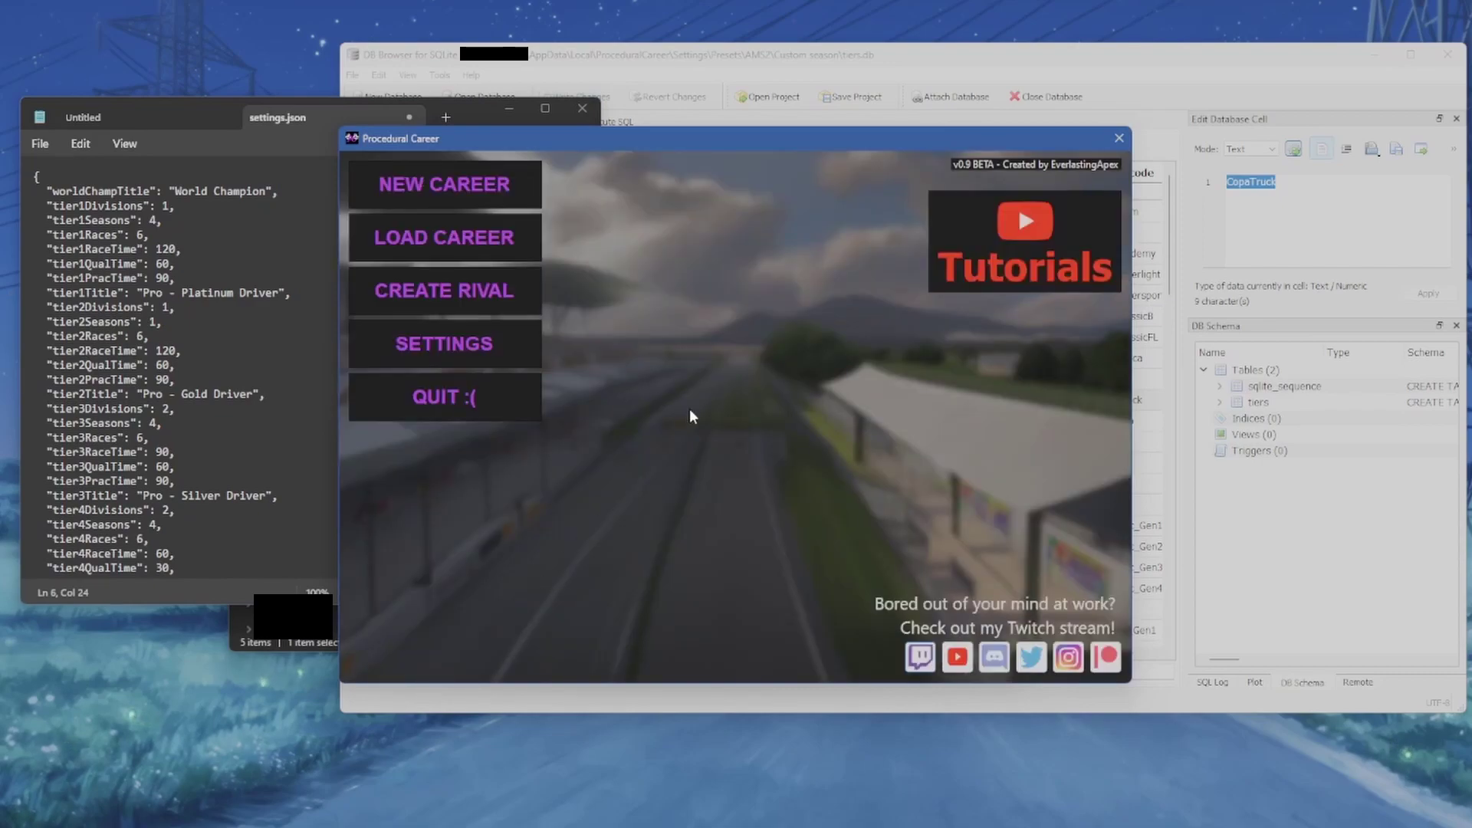
{"action": "left_click", "coordinate": [194, 293]}
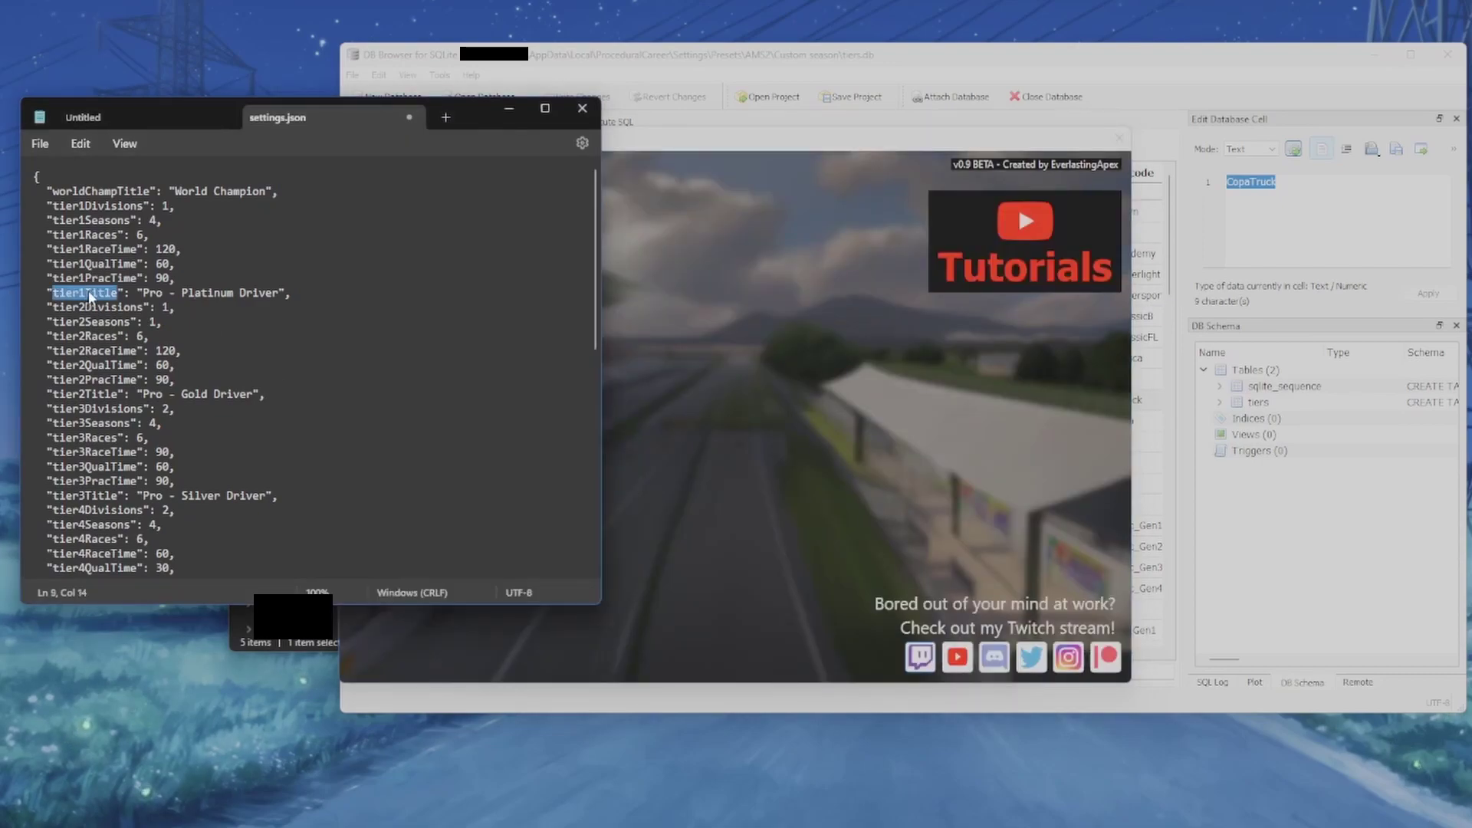
{"action": "left_click_drag", "start_coordinate": [144, 293], "coordinate": [286, 298]}
{"action": "left_click", "coordinate": [309, 295]}
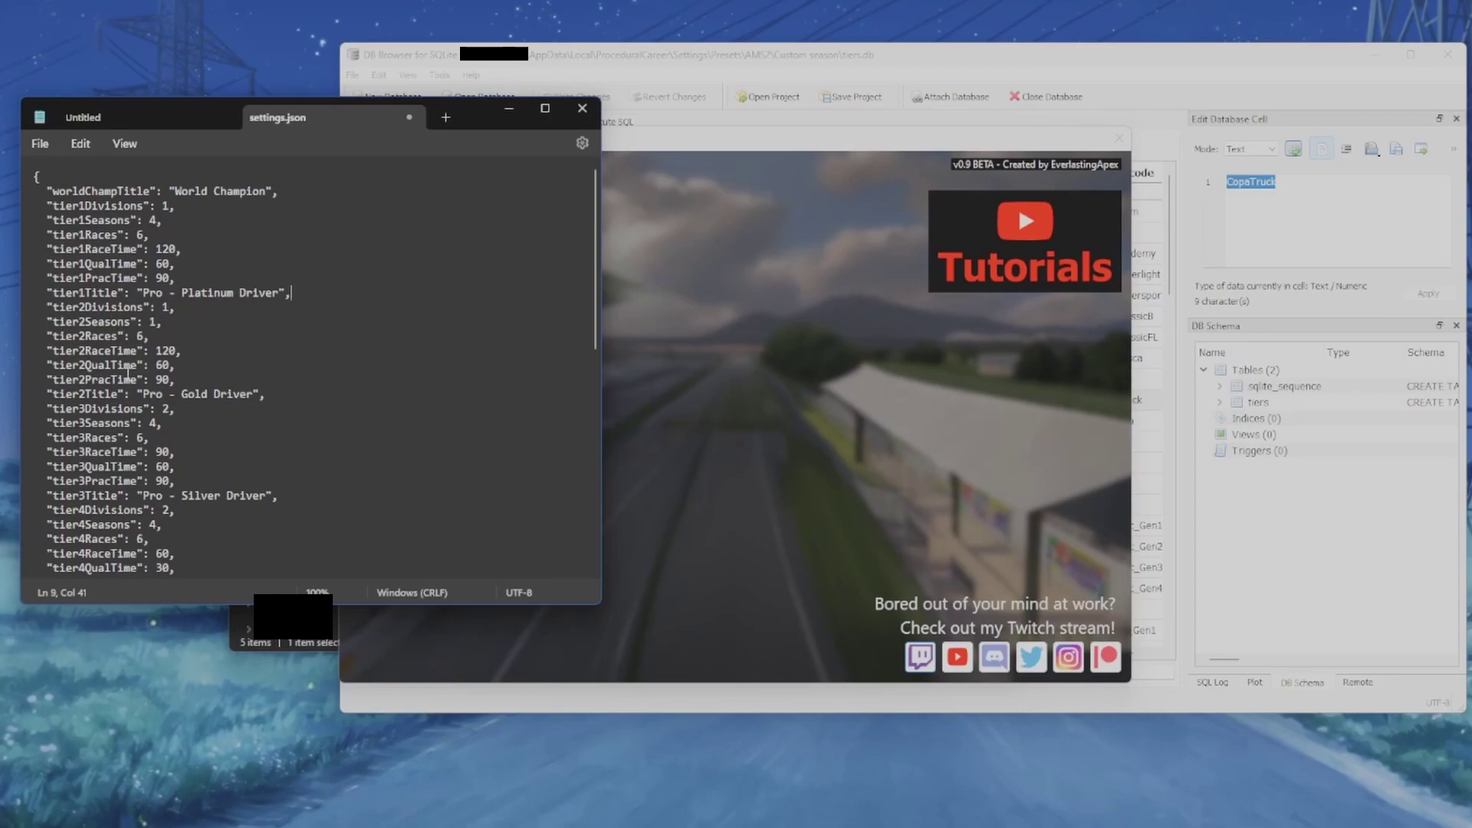
{"action": "scroll", "coordinate": [126, 404], "scroll_direction": "down", "scroll_amount": 2}
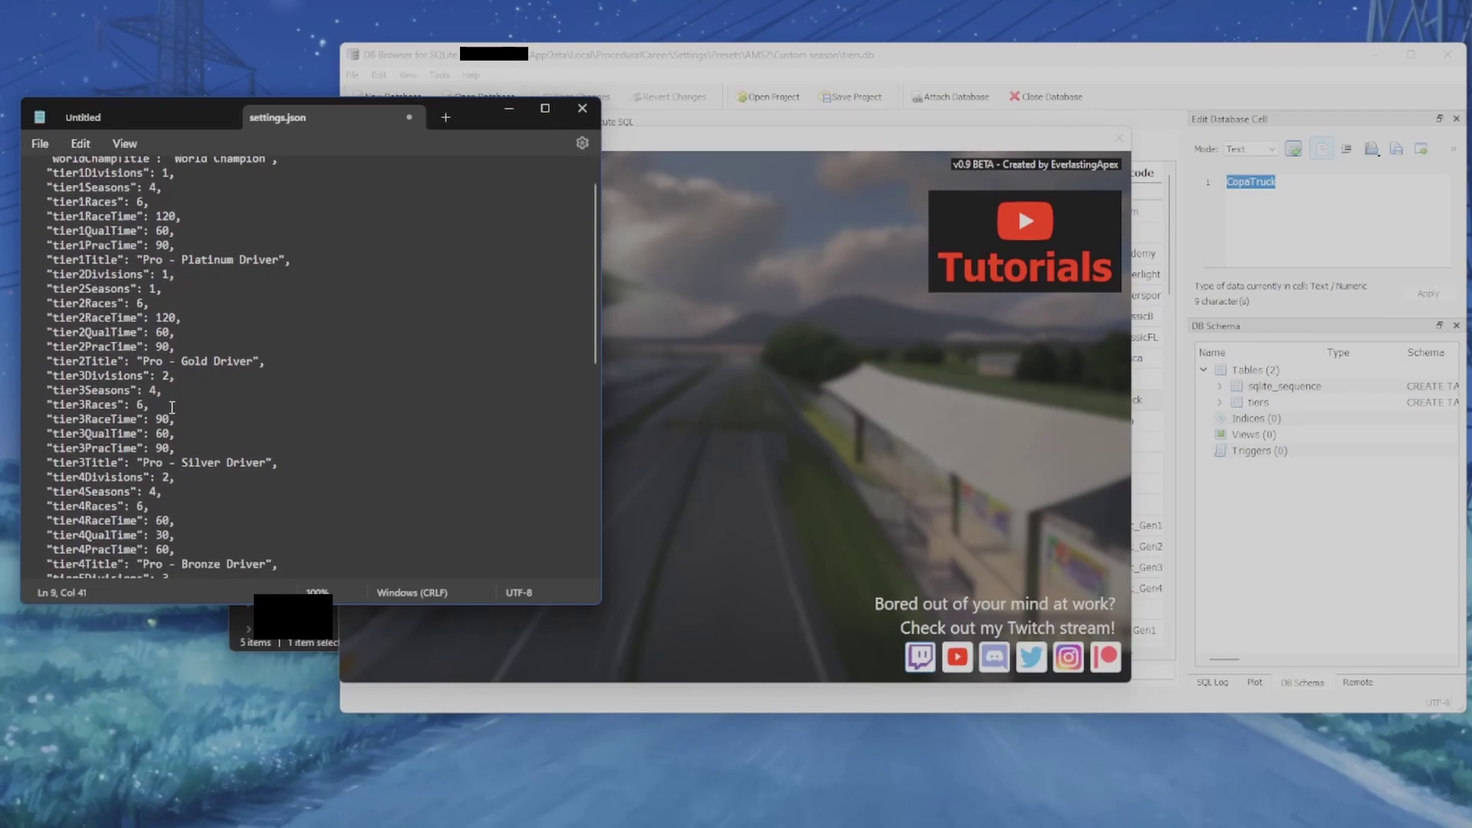
{"action": "scroll", "coordinate": [184, 418], "scroll_direction": "down", "scroll_amount": 6}
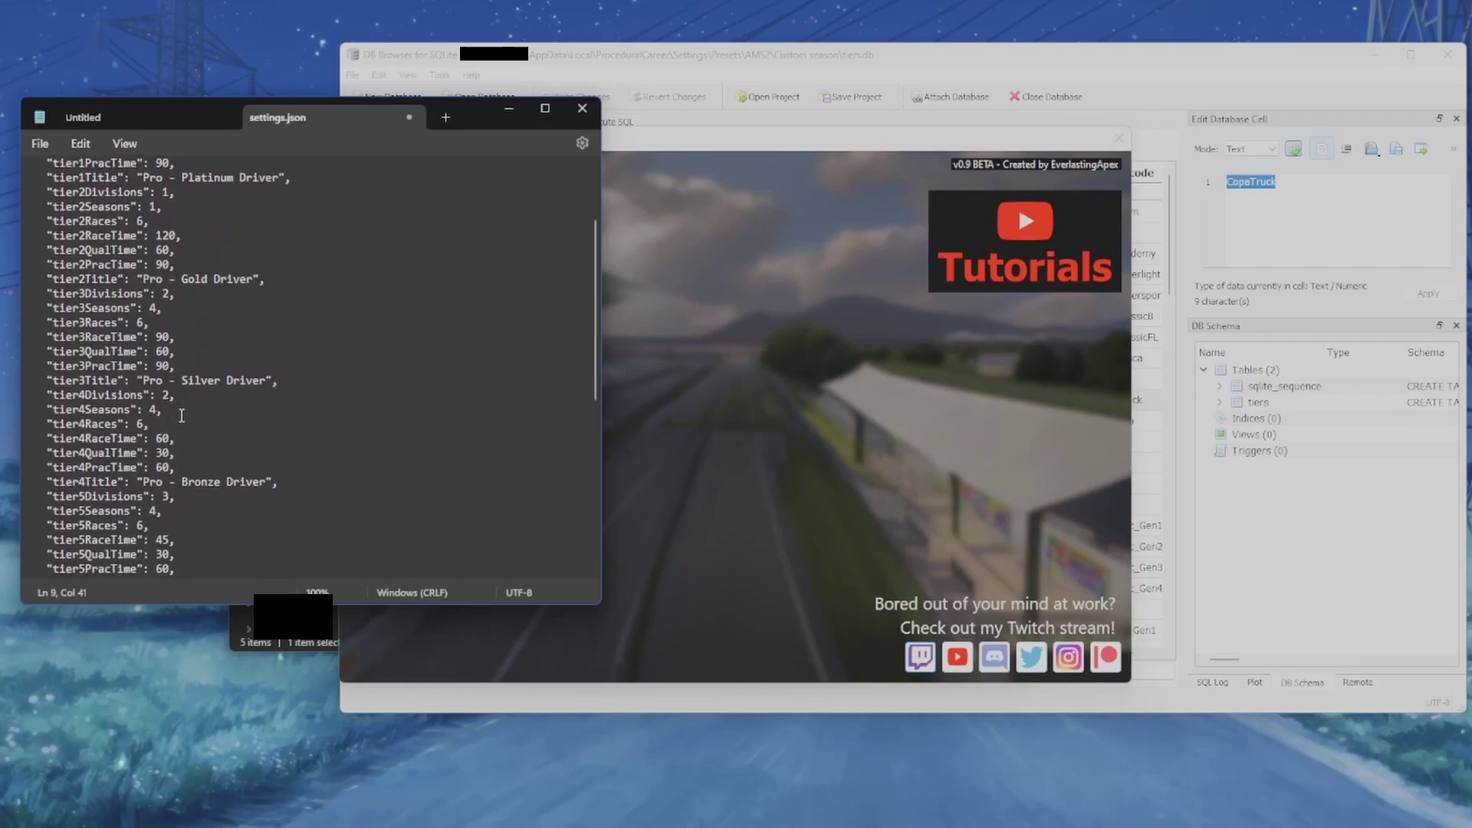
{"action": "scroll", "coordinate": [201, 432], "scroll_direction": "down", "scroll_amount": 4}
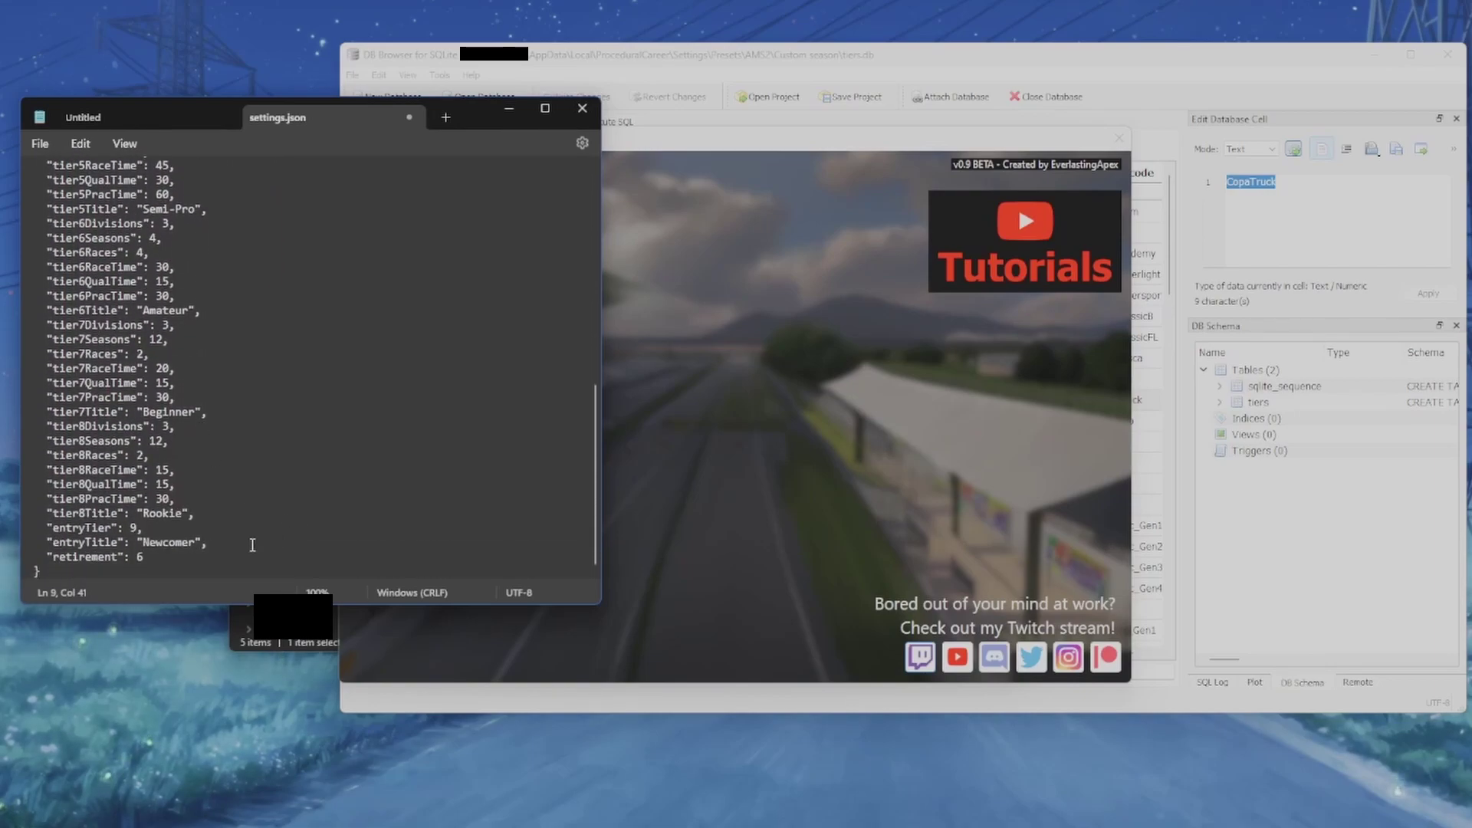
{"action": "double_click", "coordinate": [76, 529]}
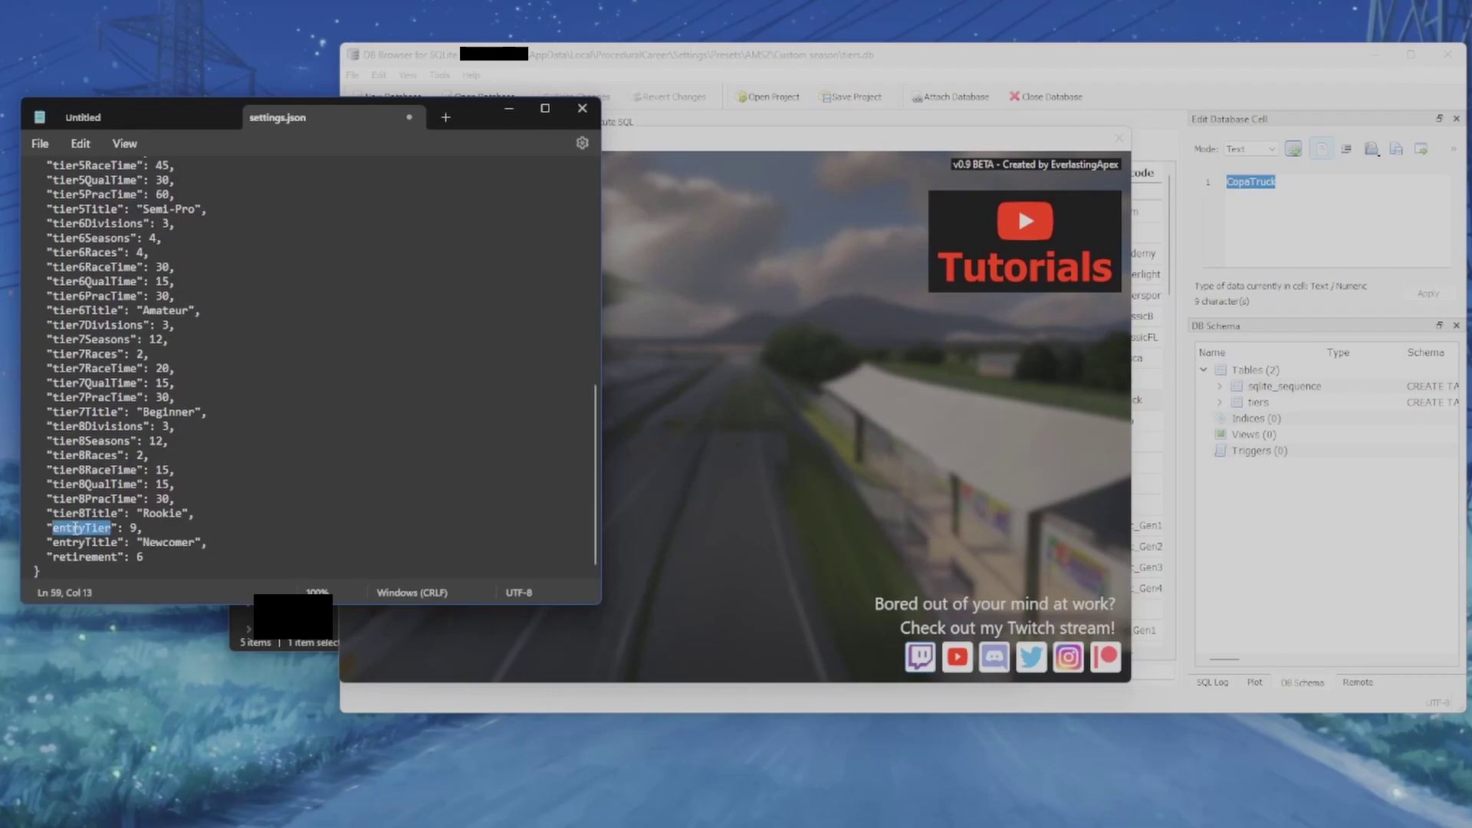
{"action": "double_click", "coordinate": [134, 529]}
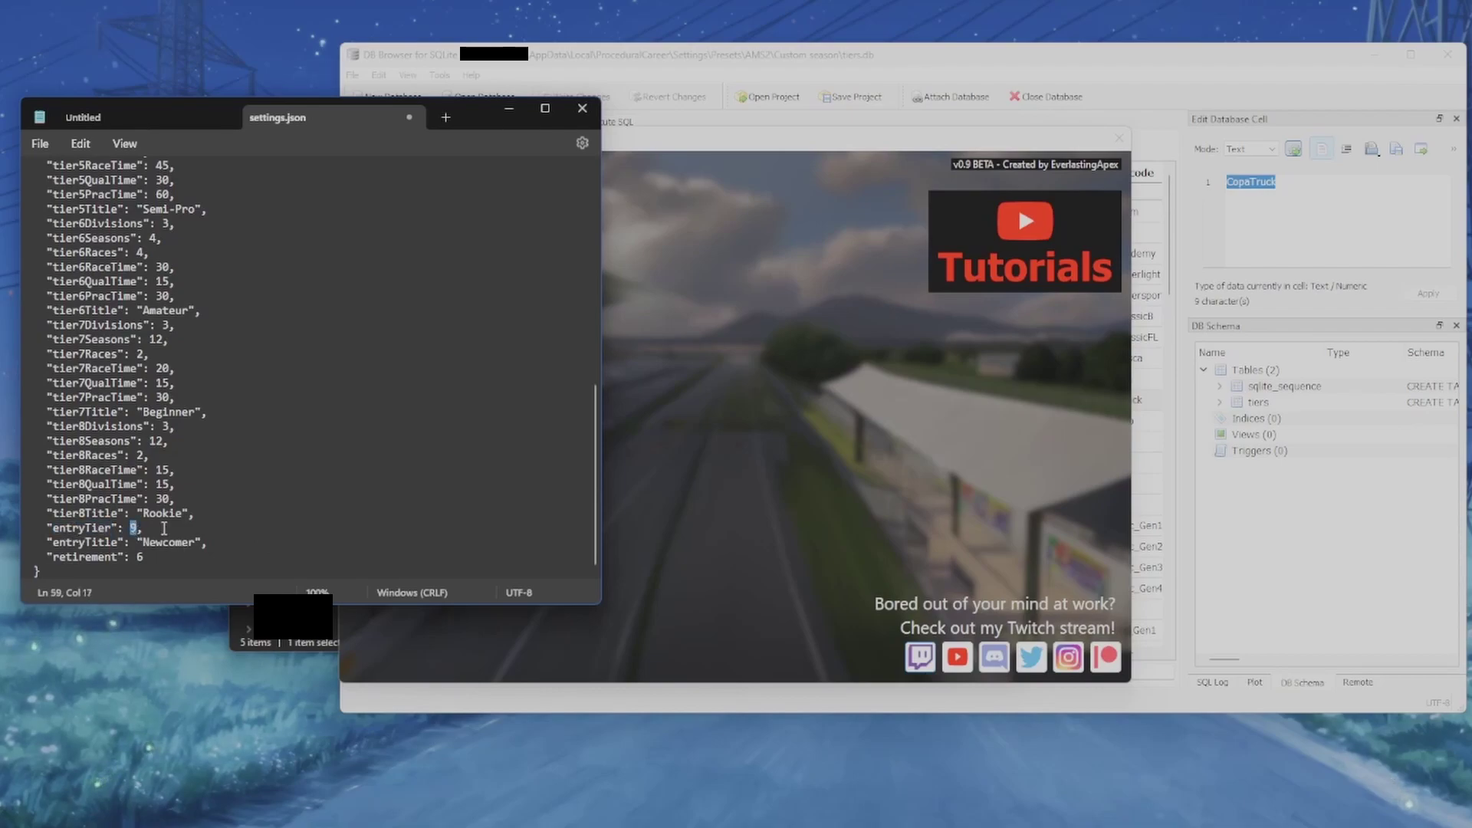
{"action": "left_click", "coordinate": [163, 528]}
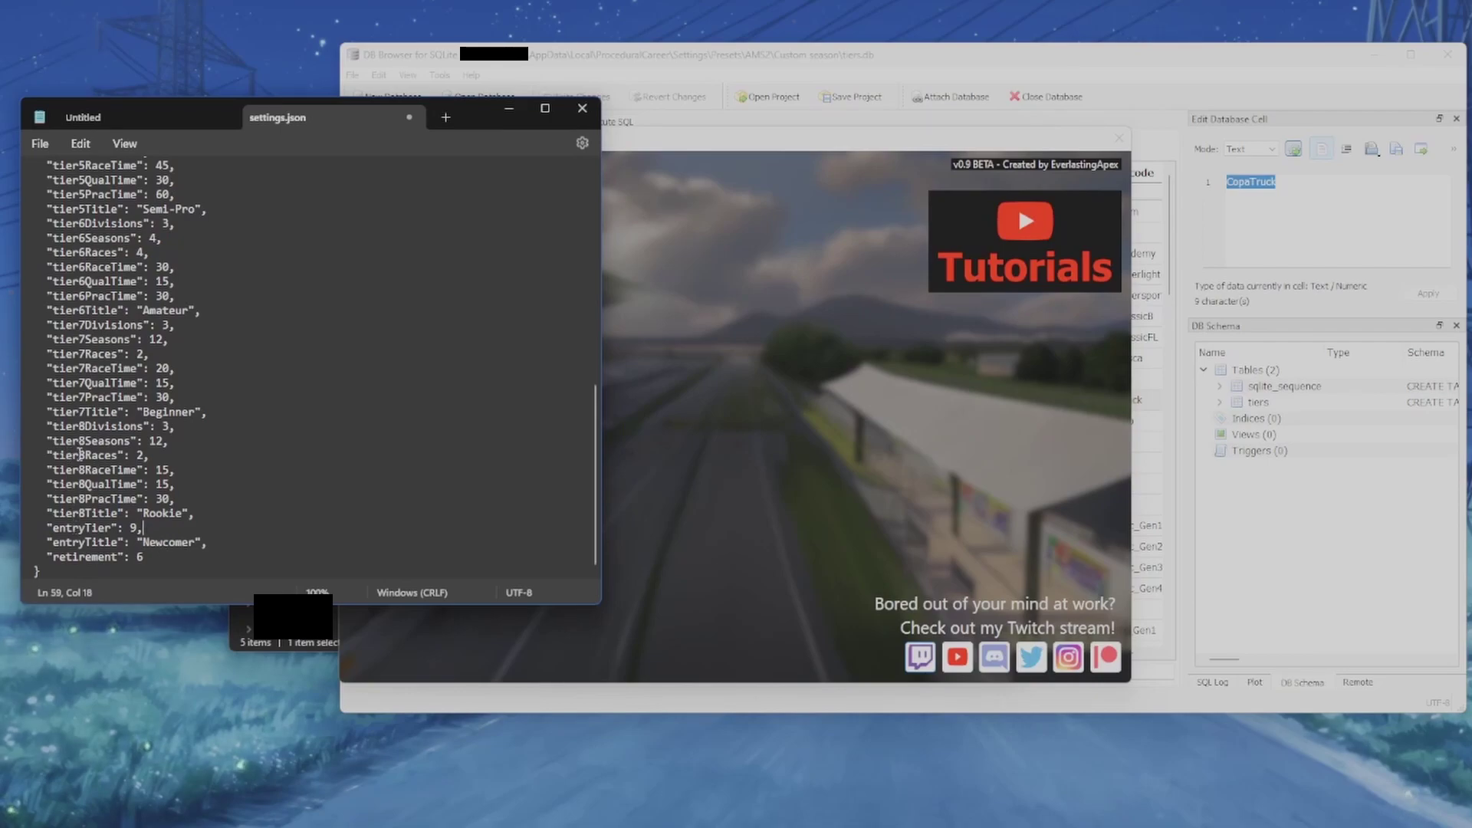
{"action": "left_click_drag", "start_coordinate": [53, 441], "coordinate": [129, 442]}
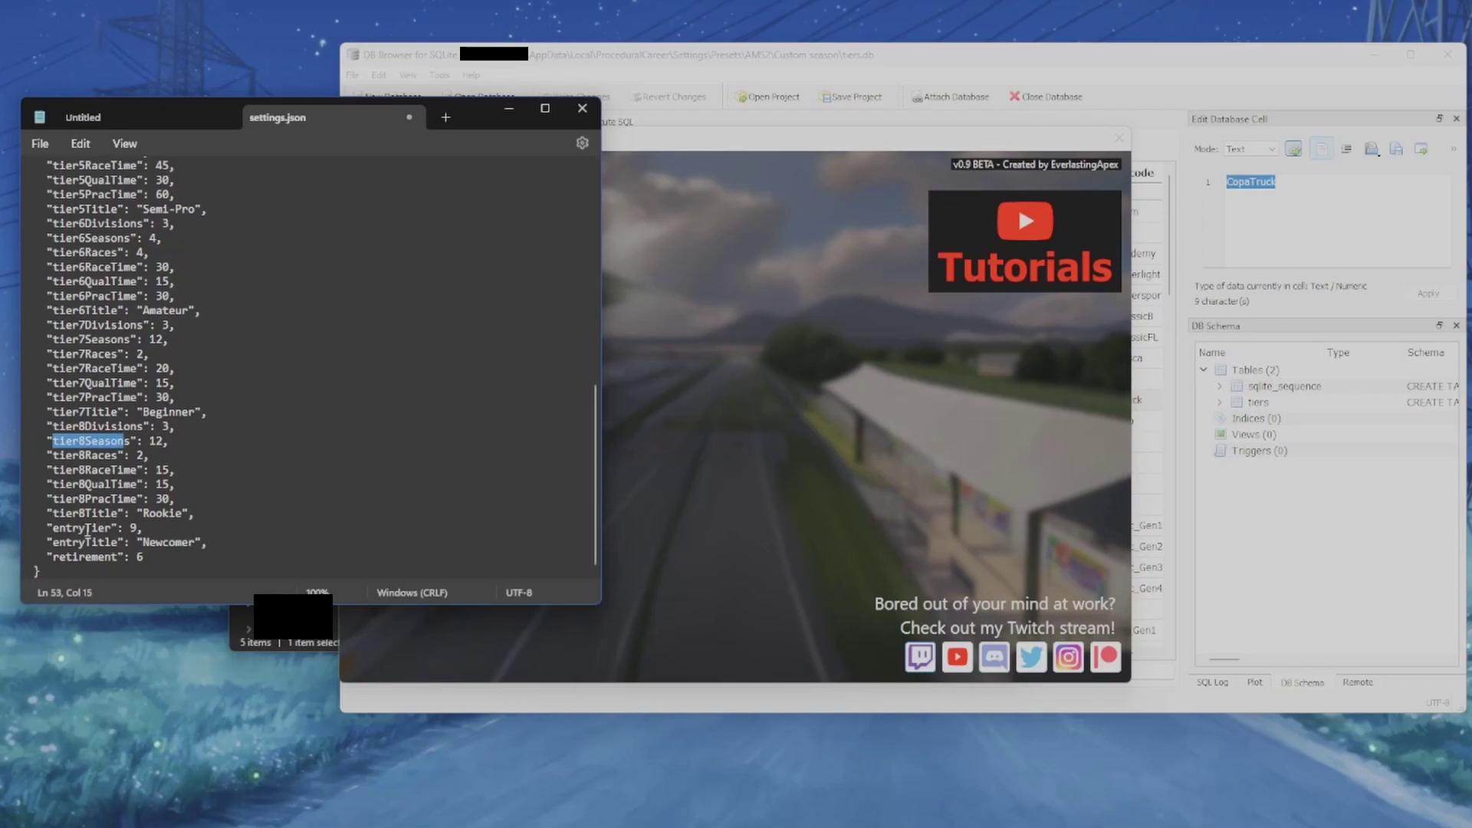
{"action": "double_click", "coordinate": [133, 529]}
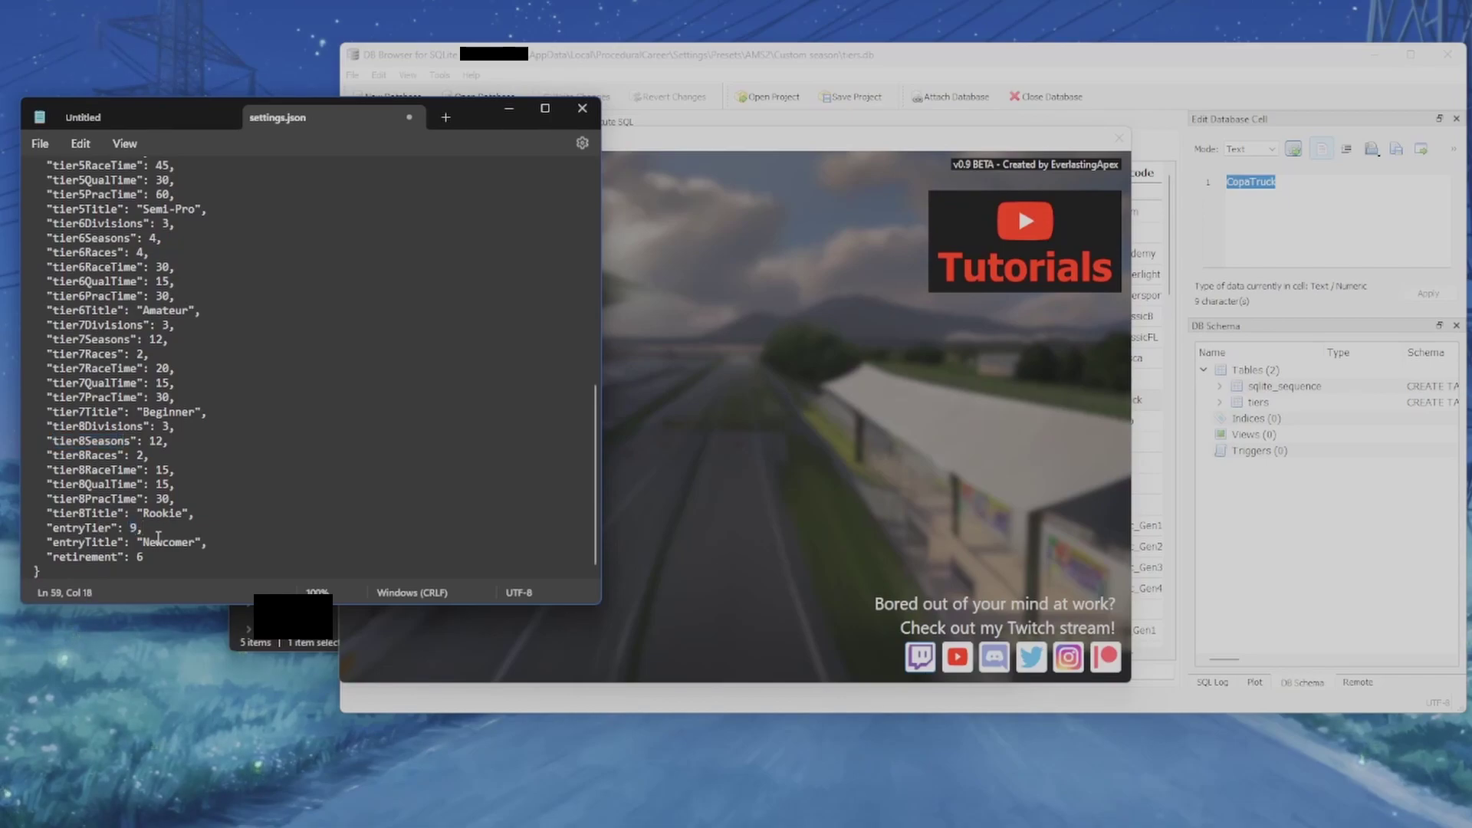
{"action": "left_click_drag", "start_coordinate": [143, 543], "coordinate": [196, 543]}
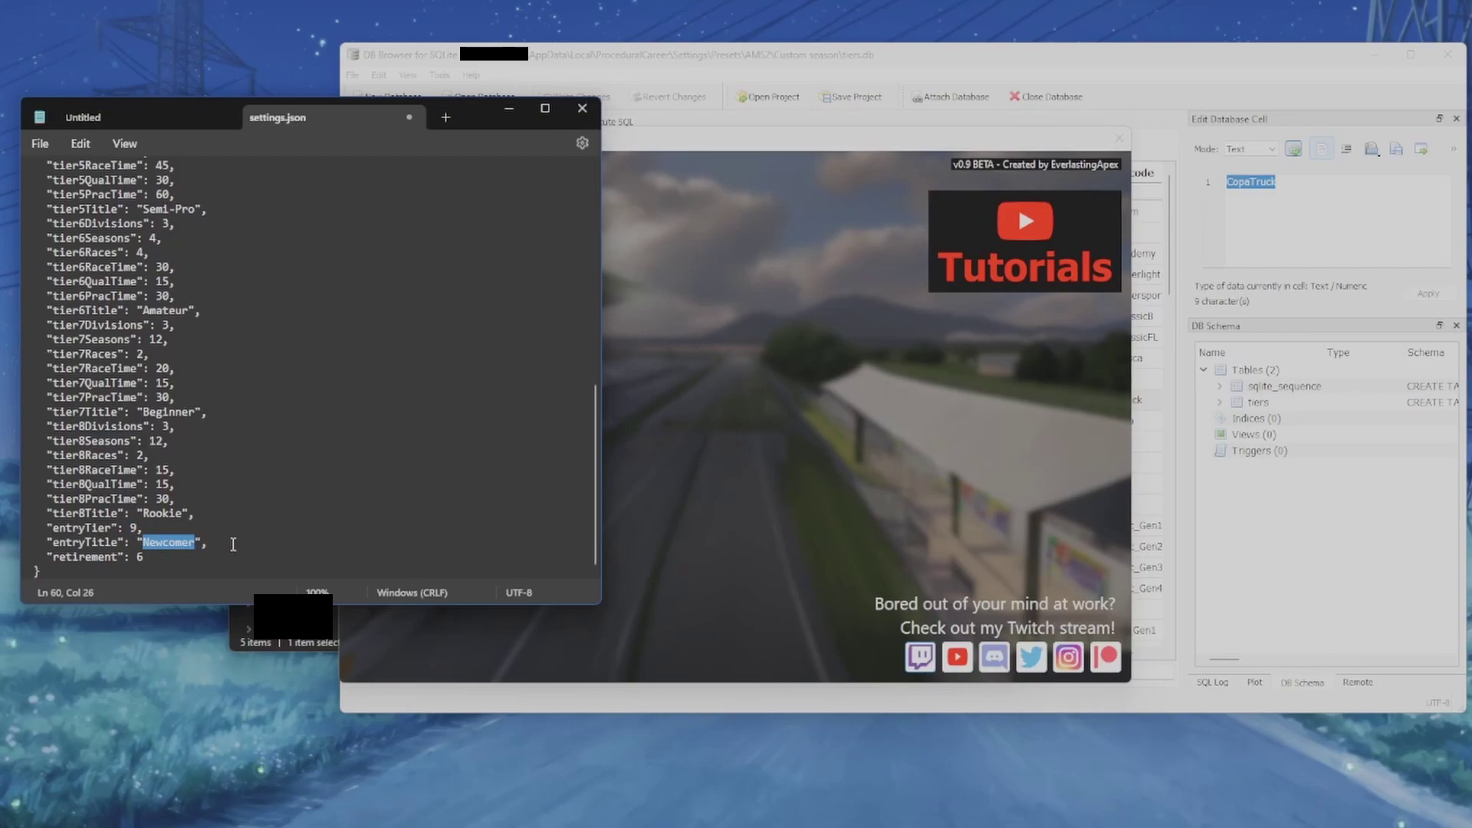
{"action": "left_click", "coordinate": [233, 544]}
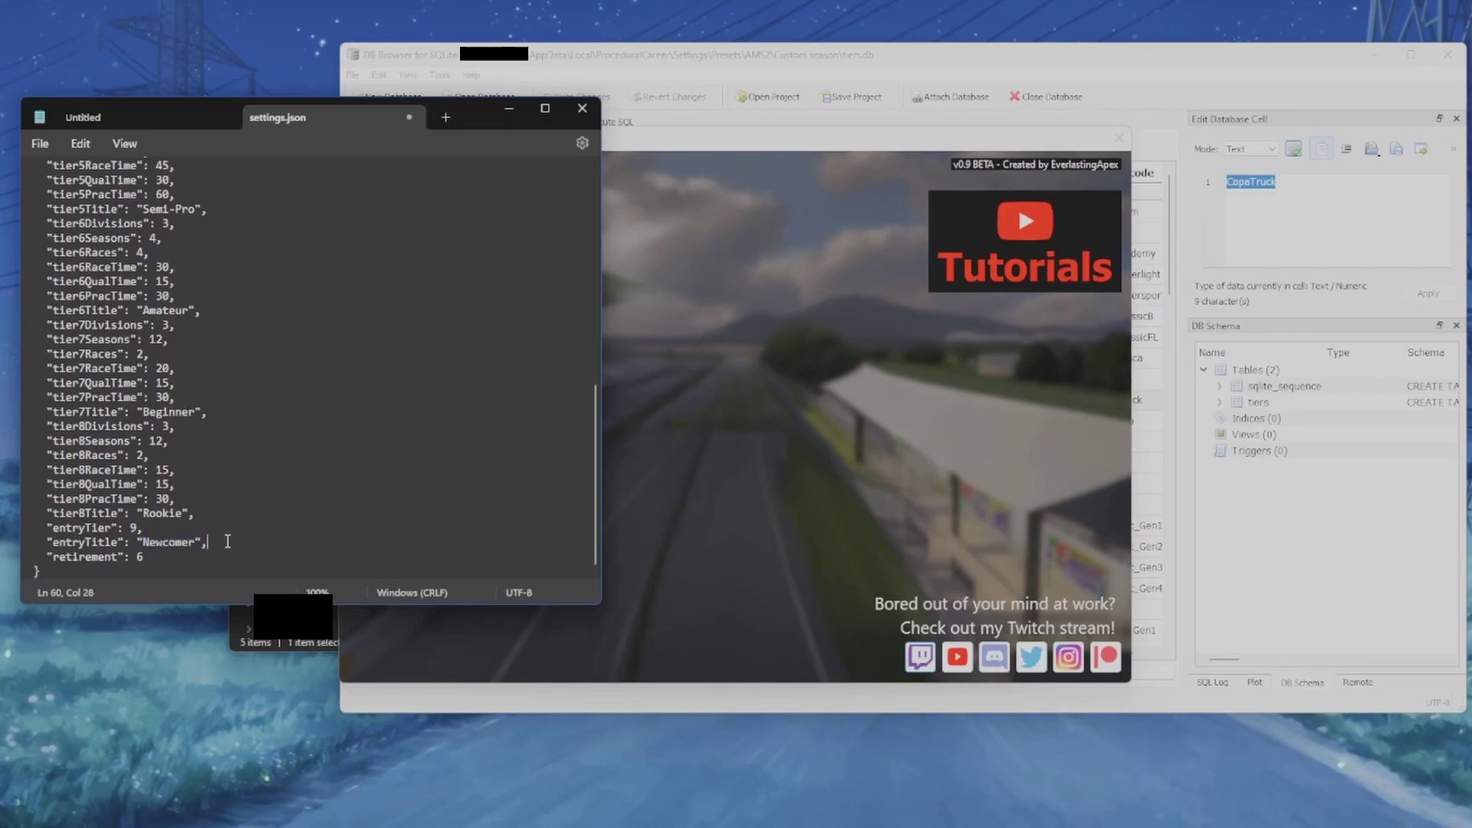
{"action": "double_click", "coordinate": [76, 558]}
{"action": "left_click", "coordinate": [147, 556]}
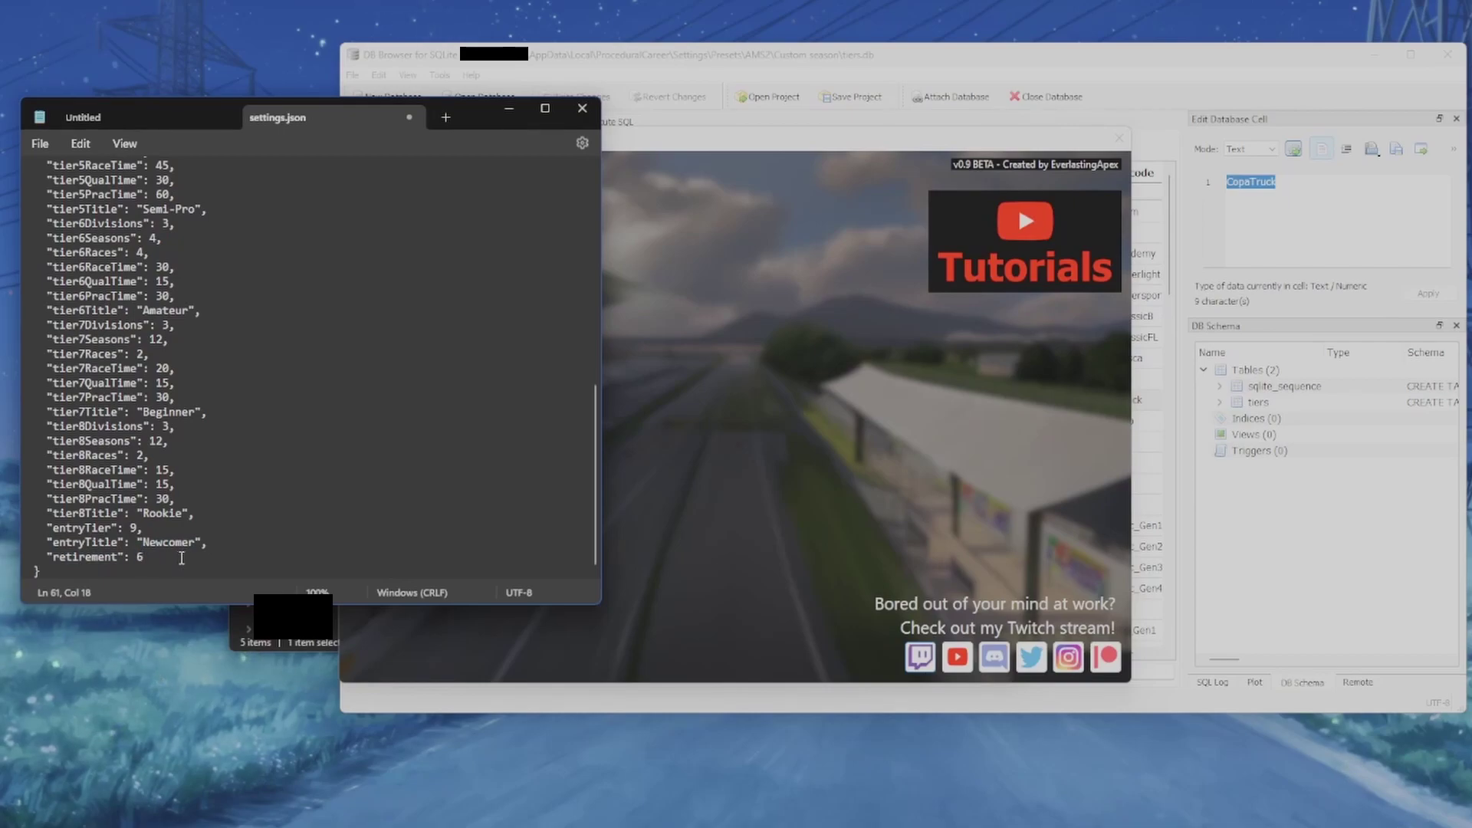
{"action": "scroll", "coordinate": [558, 298], "scroll_direction": "up", "scroll_amount": 10}
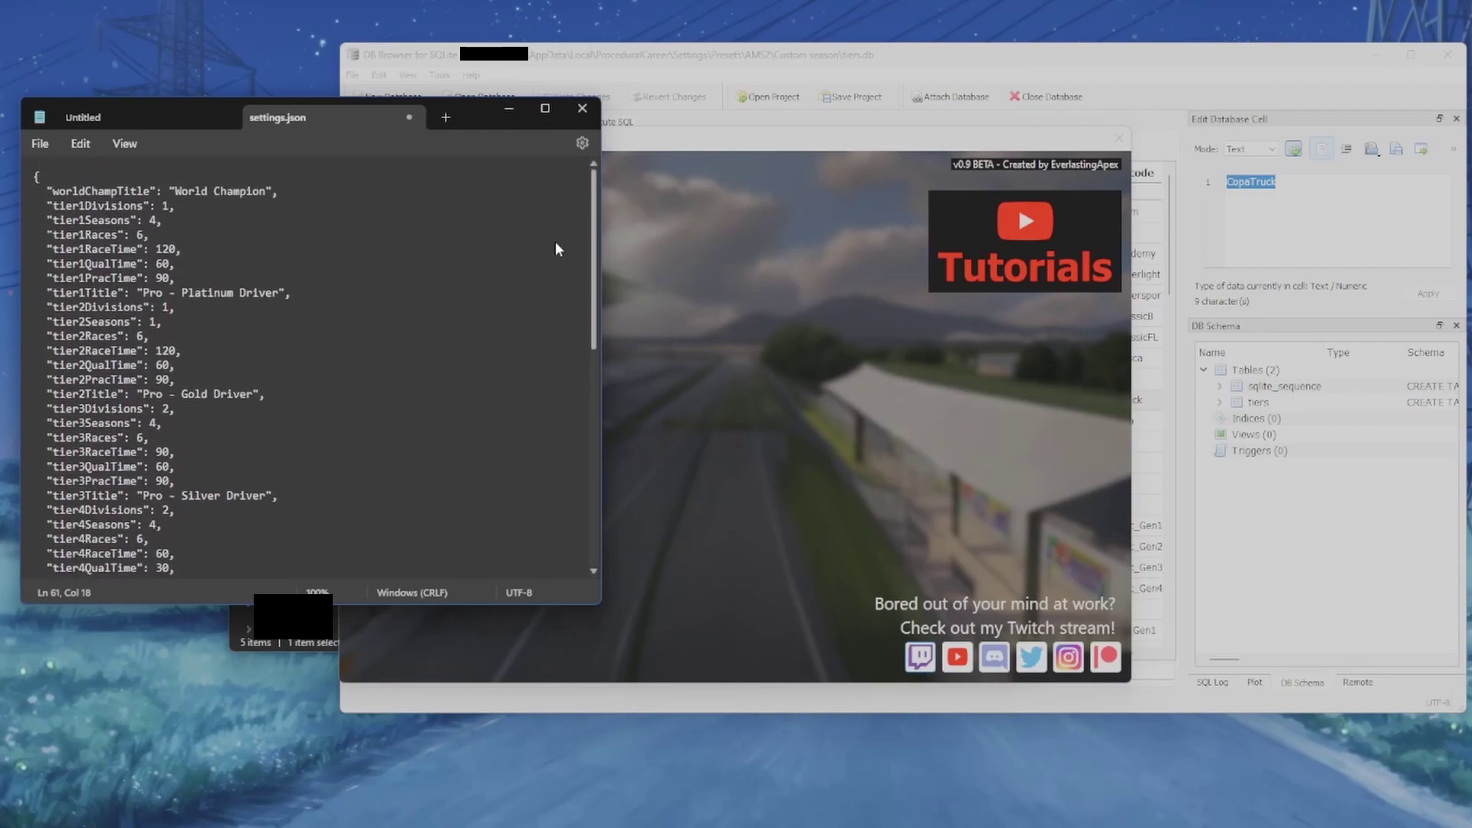
- Bring the tiers table forward in a wider window and widen its tier column
{"action": "left_click", "coordinate": [652, 60]}
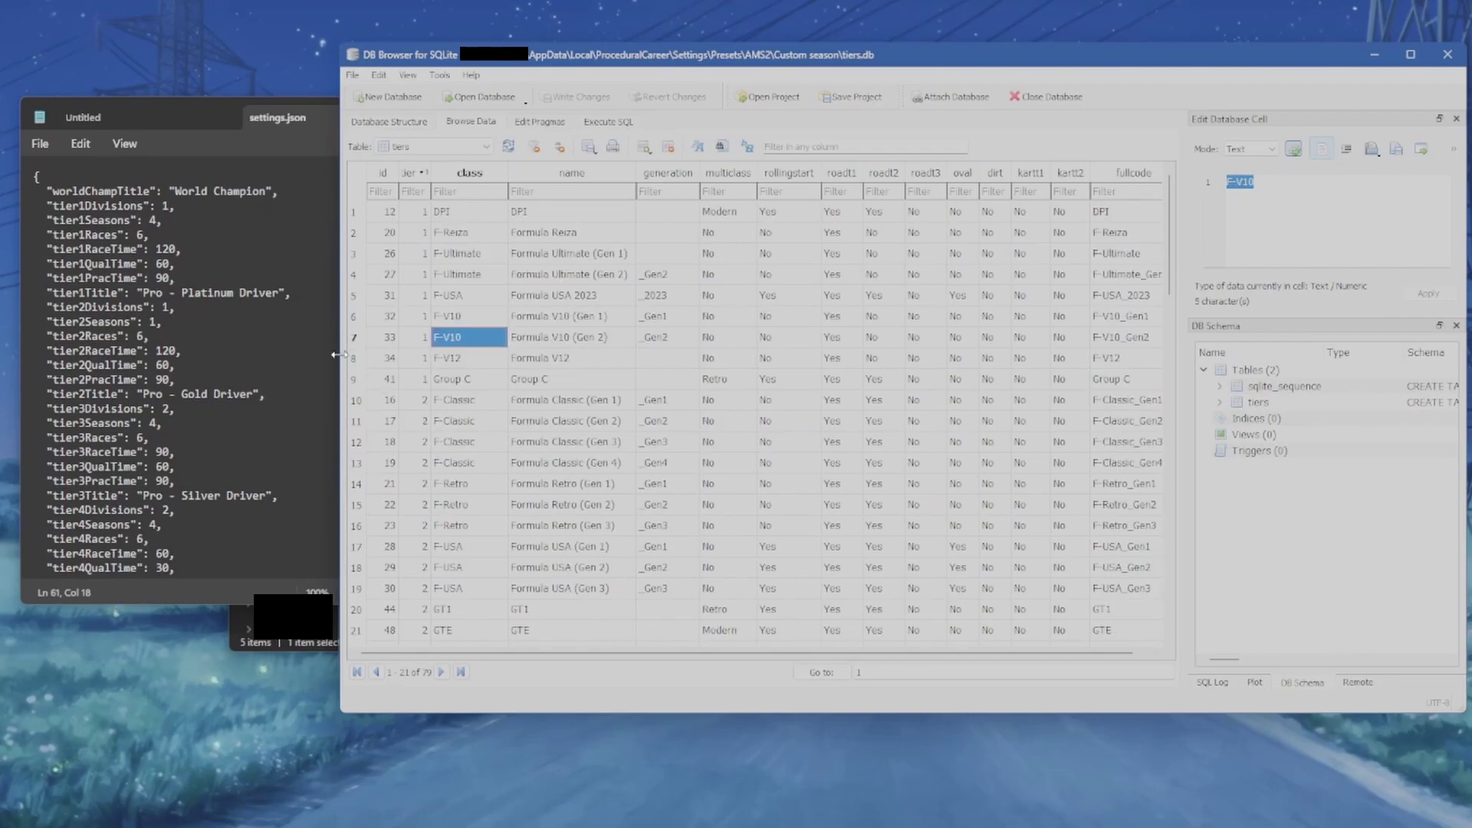
{"action": "left_click_drag", "start_coordinate": [342, 357], "coordinate": [298, 357]}
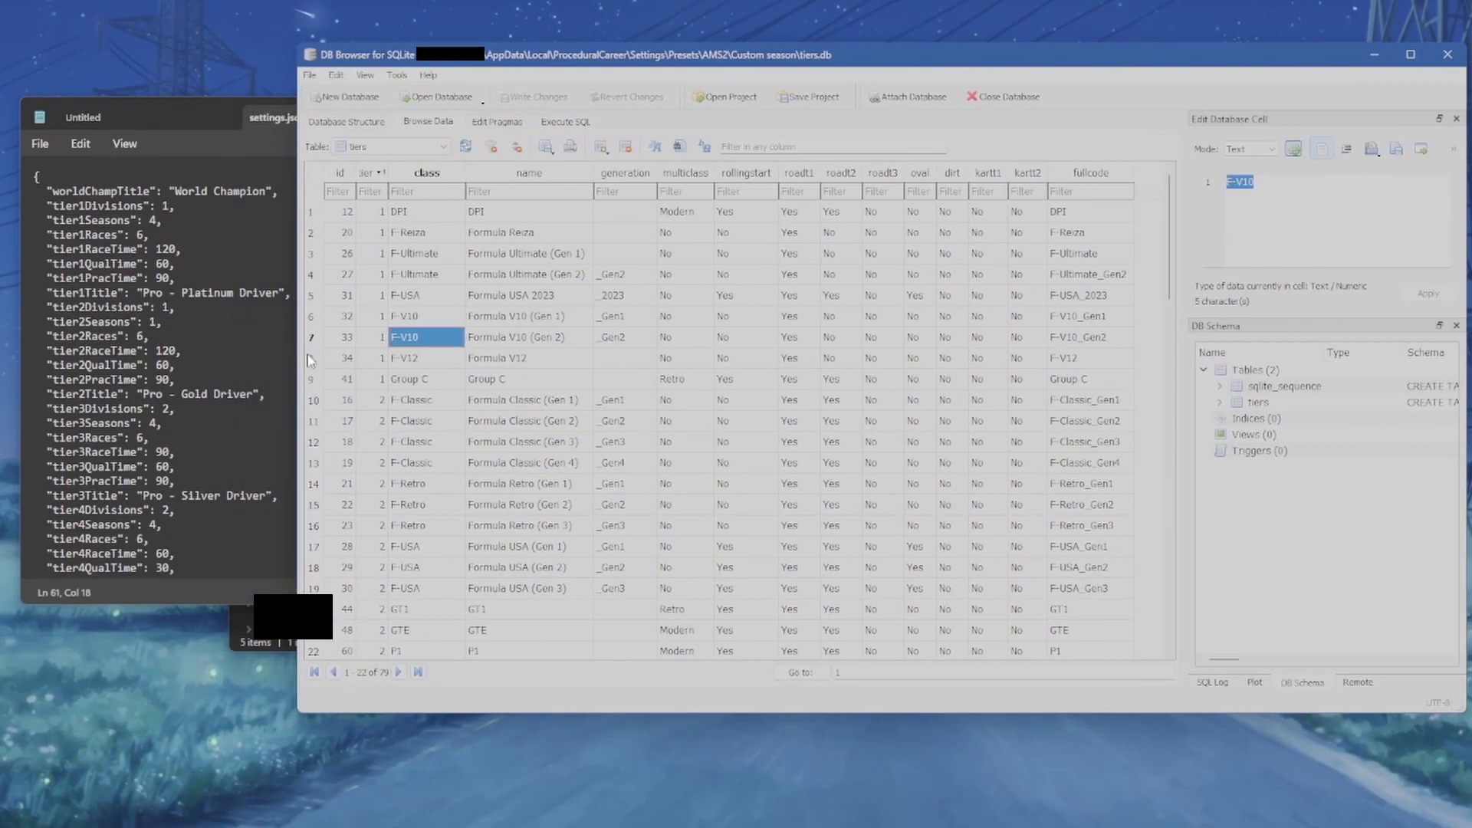
{"action": "left_click", "coordinate": [456, 278]}
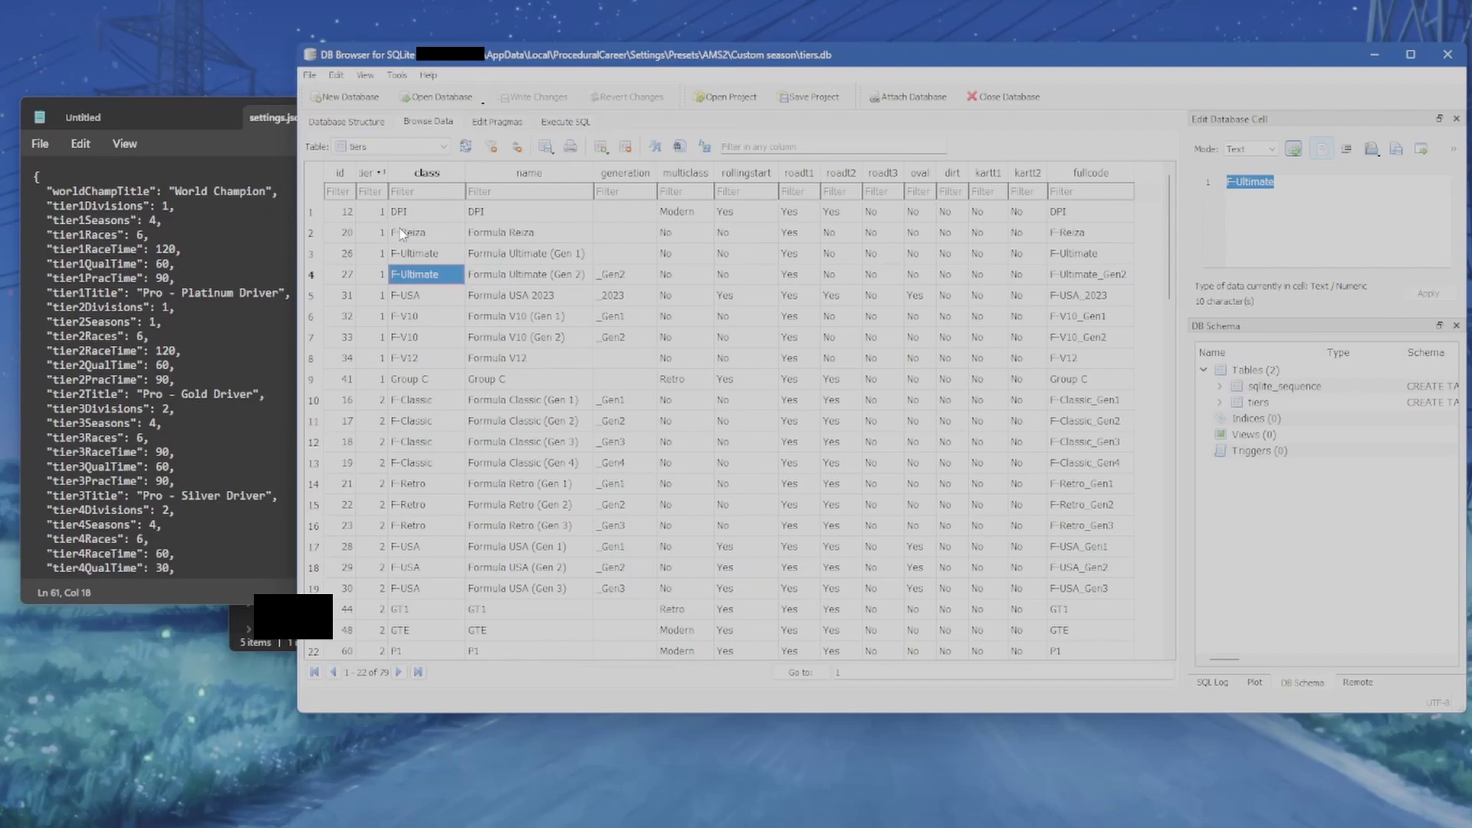
{"action": "left_click", "coordinate": [344, 231]}
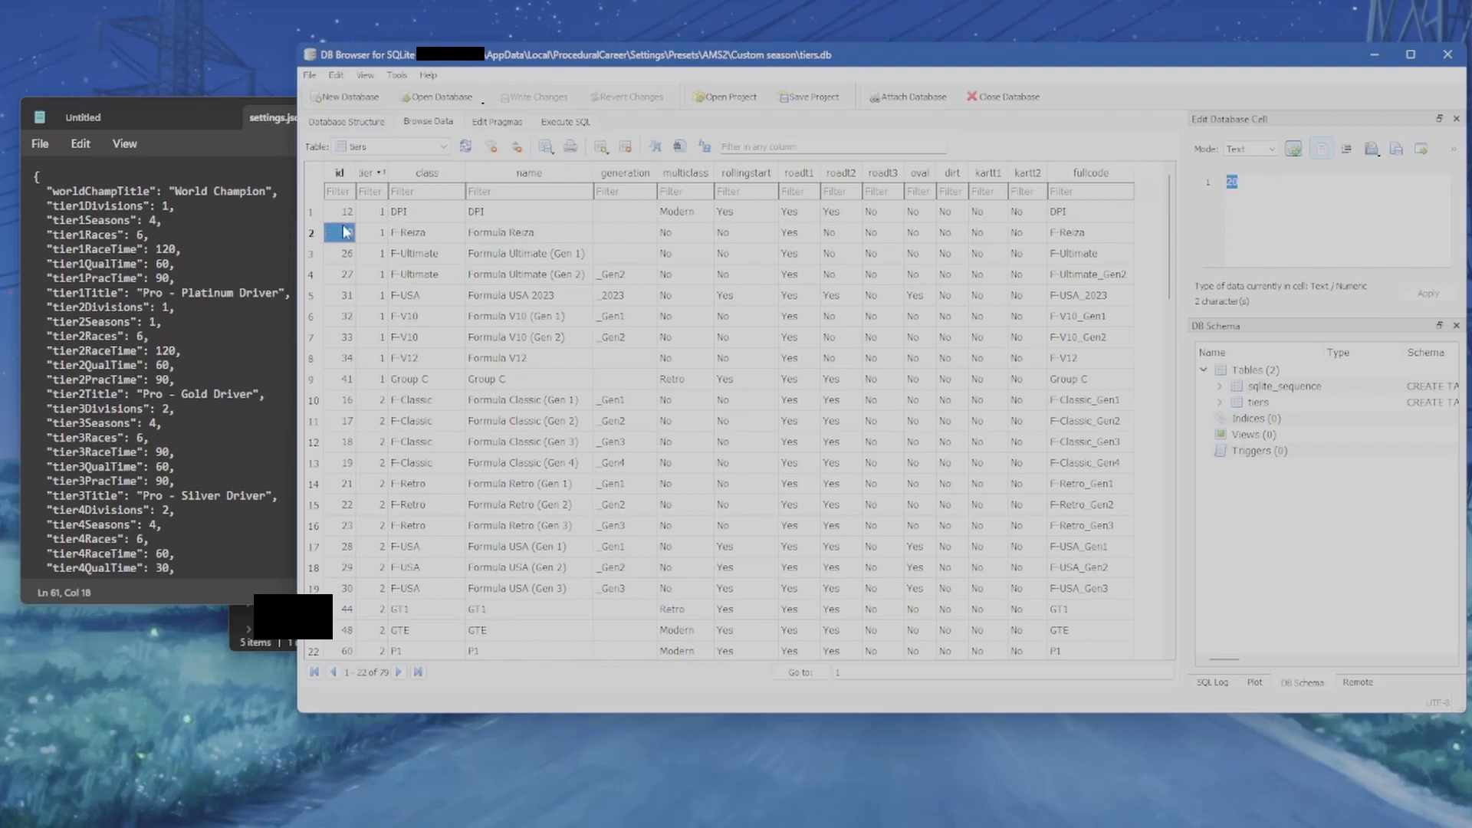
{"action": "left_click", "coordinate": [375, 232]}
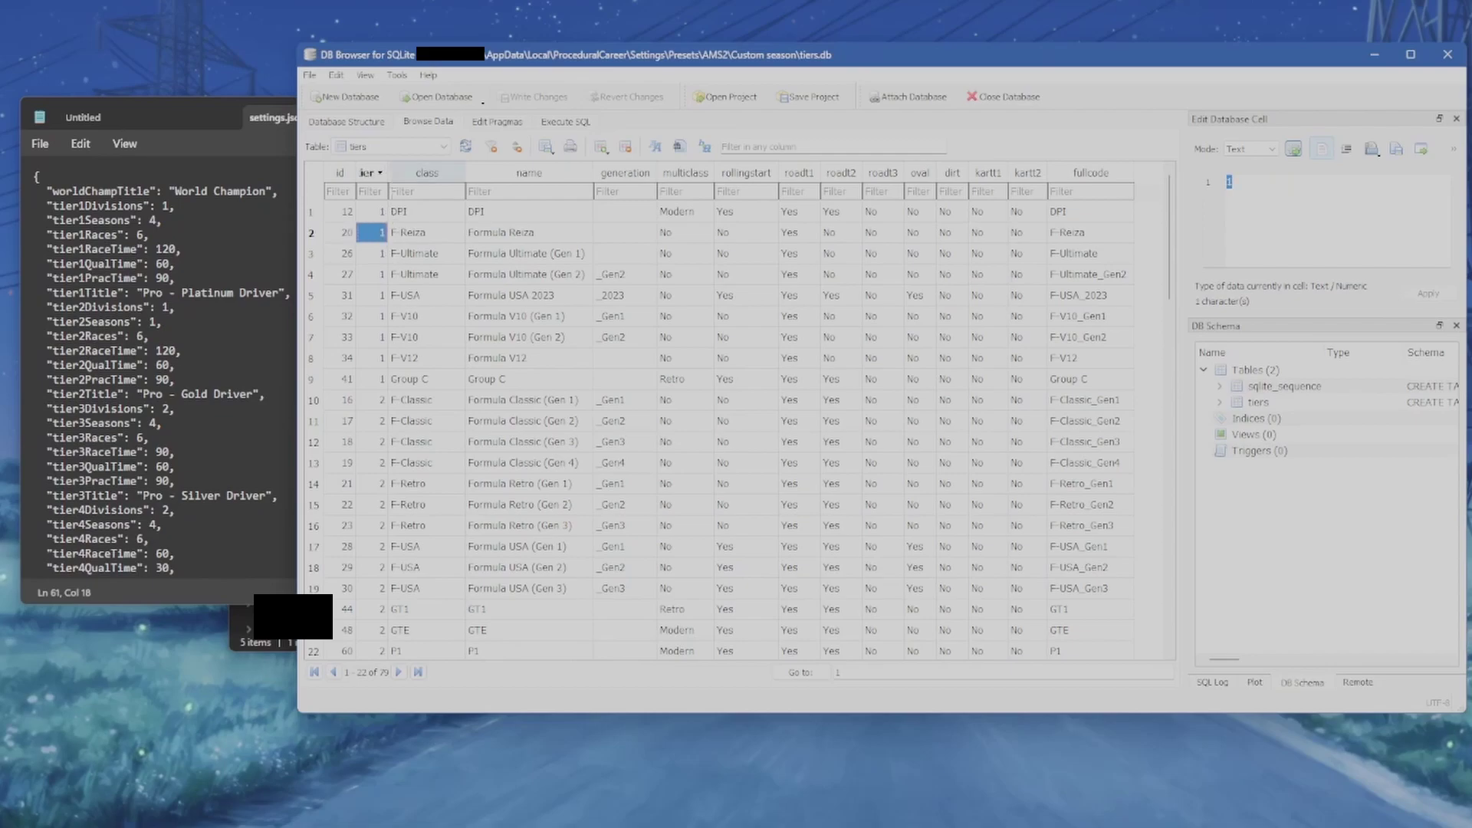
{"action": "double_click", "coordinate": [388, 173]}
{"action": "left_click", "coordinate": [393, 253]}
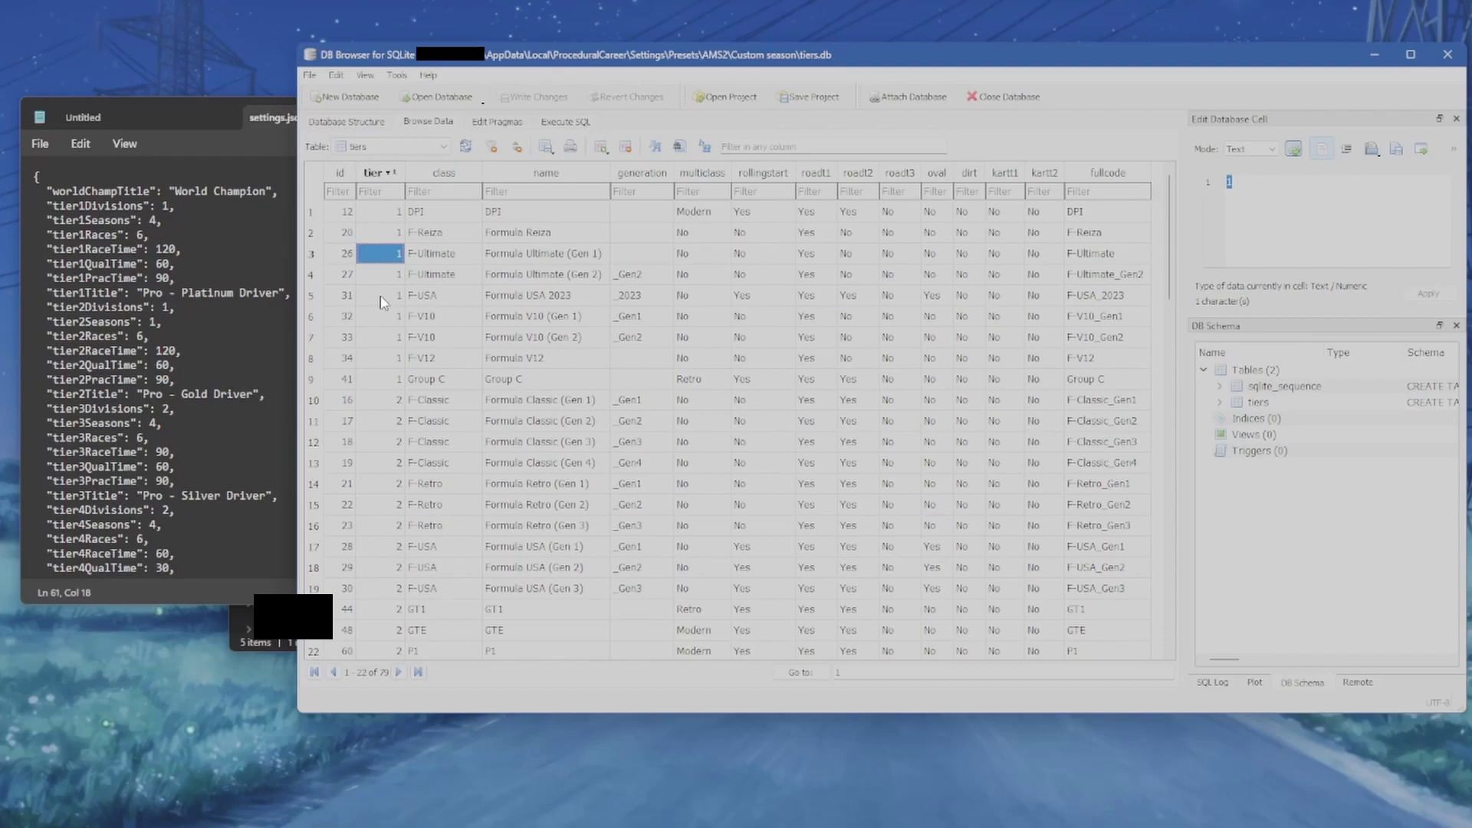
{"action": "left_click", "coordinate": [523, 278]}
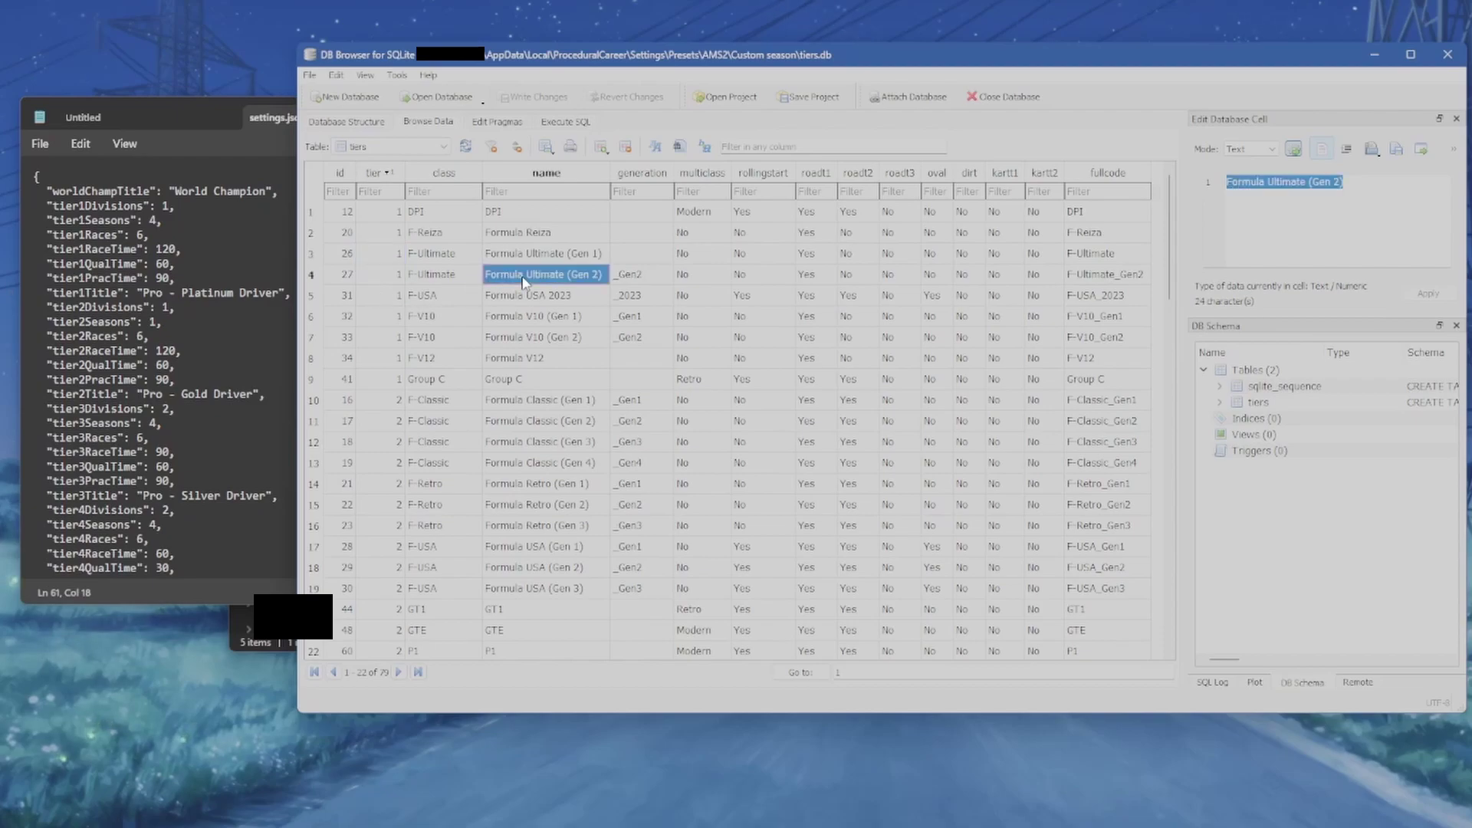
- Set Formula Ultimate (Gen 2) to tier 2, write changes, then restore it to tier 1
{"action": "left_click", "coordinate": [395, 284]}
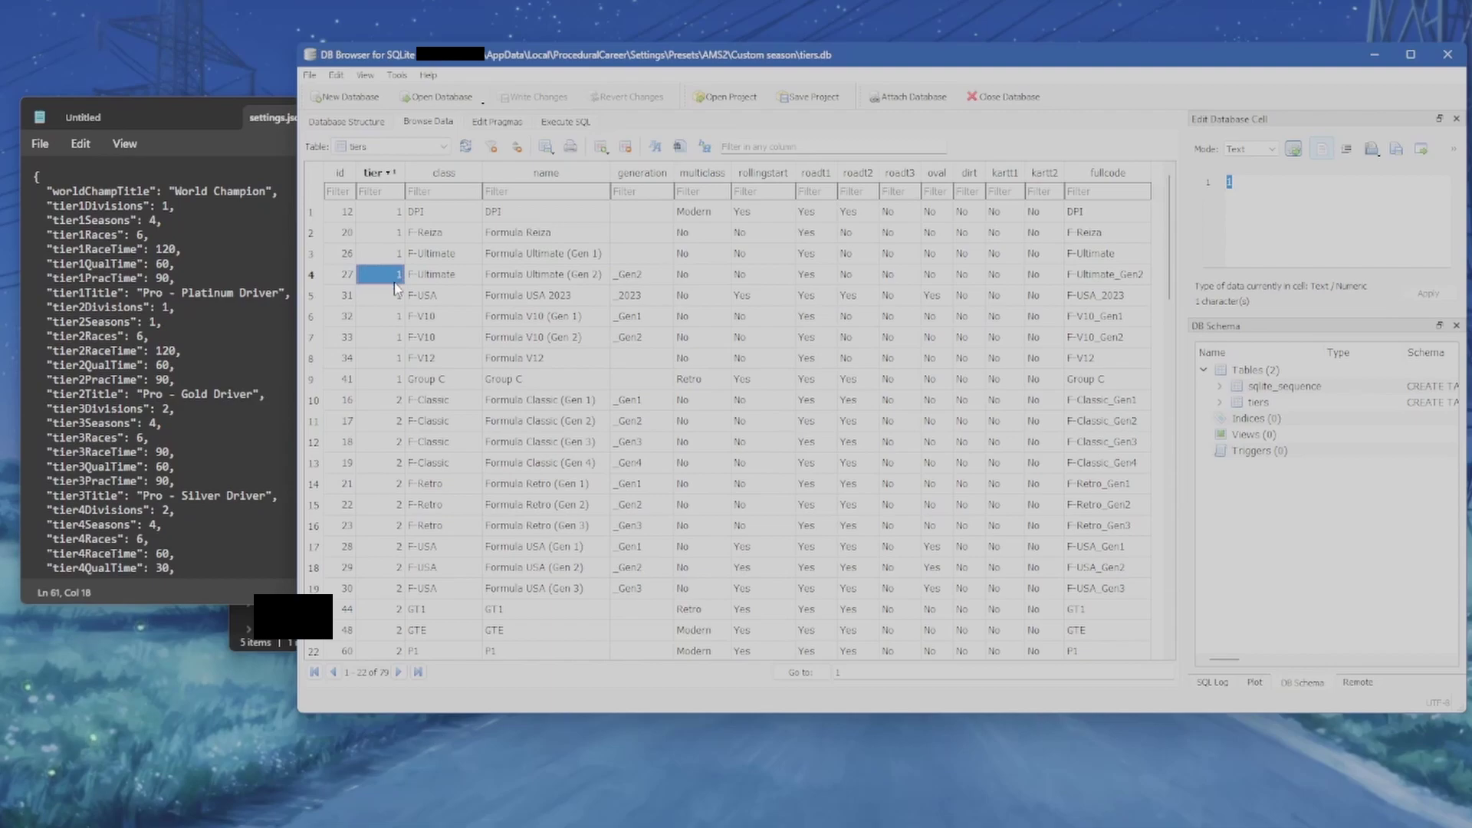
{"action": "type", "text": "2"}
{"action": "left_click", "coordinate": [452, 281]}
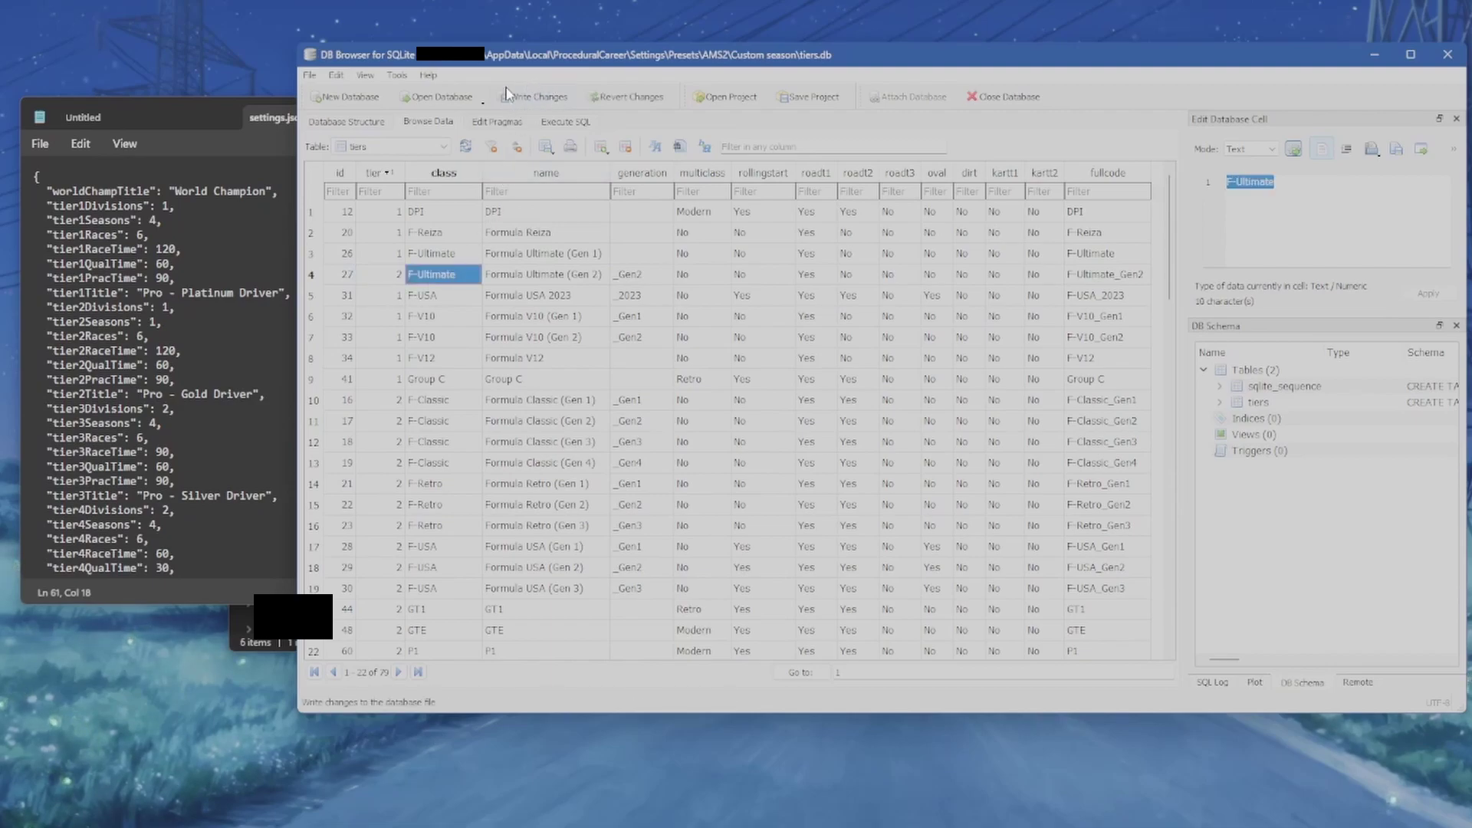
{"action": "left_click", "coordinate": [544, 100]}
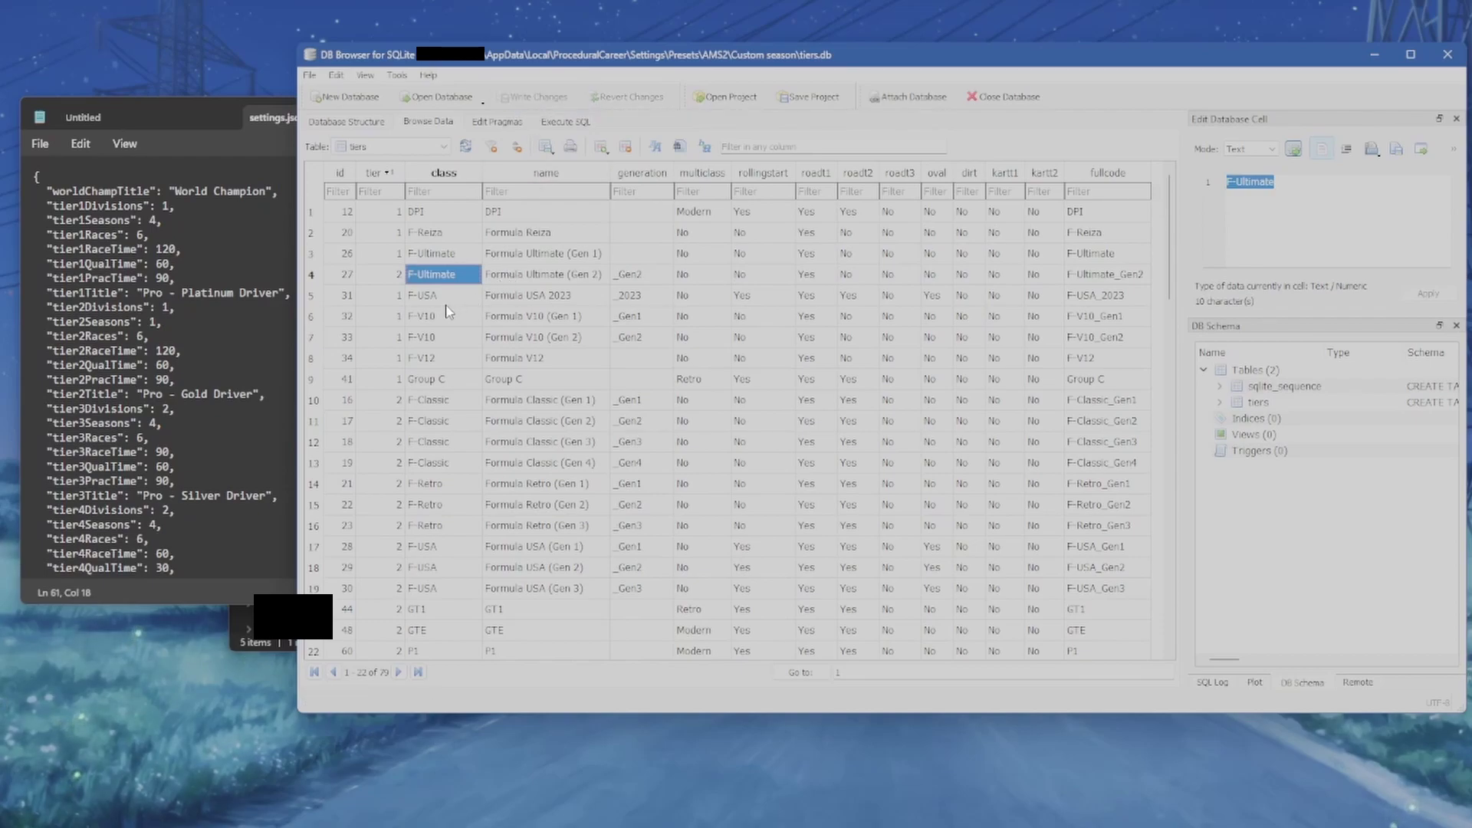
{"action": "left_click", "coordinate": [399, 276]}
{"action": "type", "text": "1"}
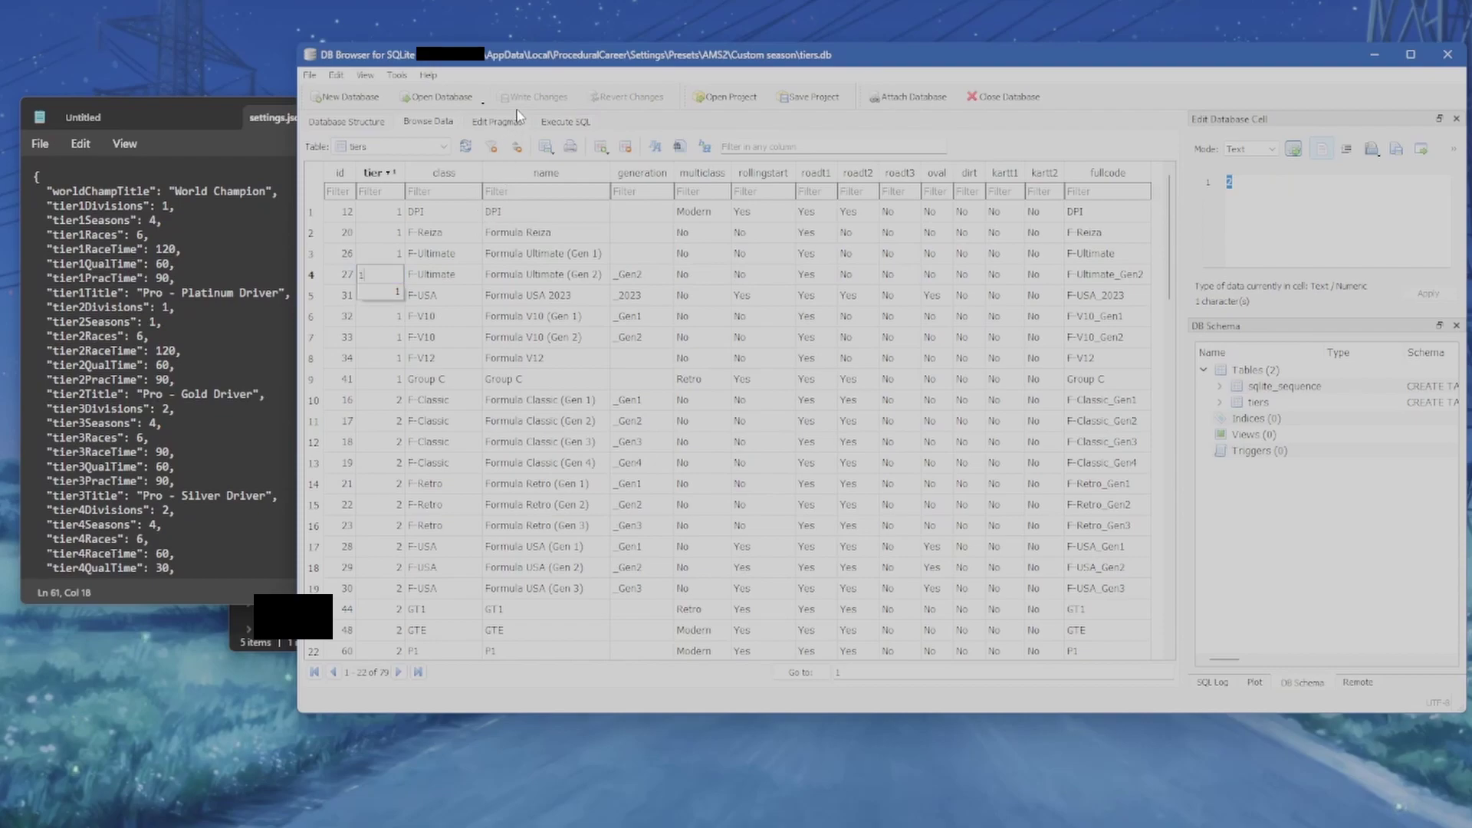
{"action": "left_click", "coordinate": [507, 282]}
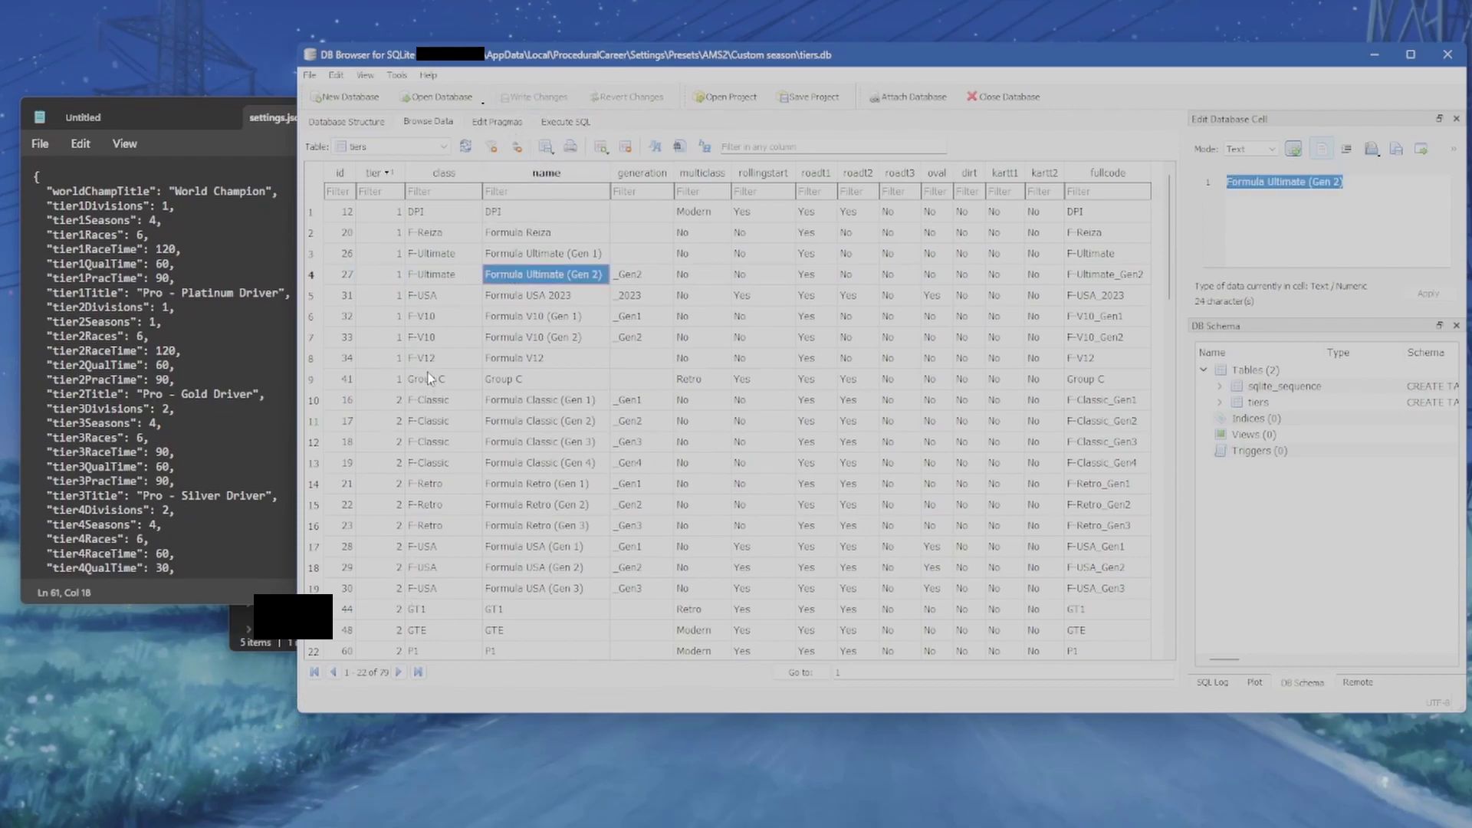
{"action": "left_click", "coordinate": [455, 317]}
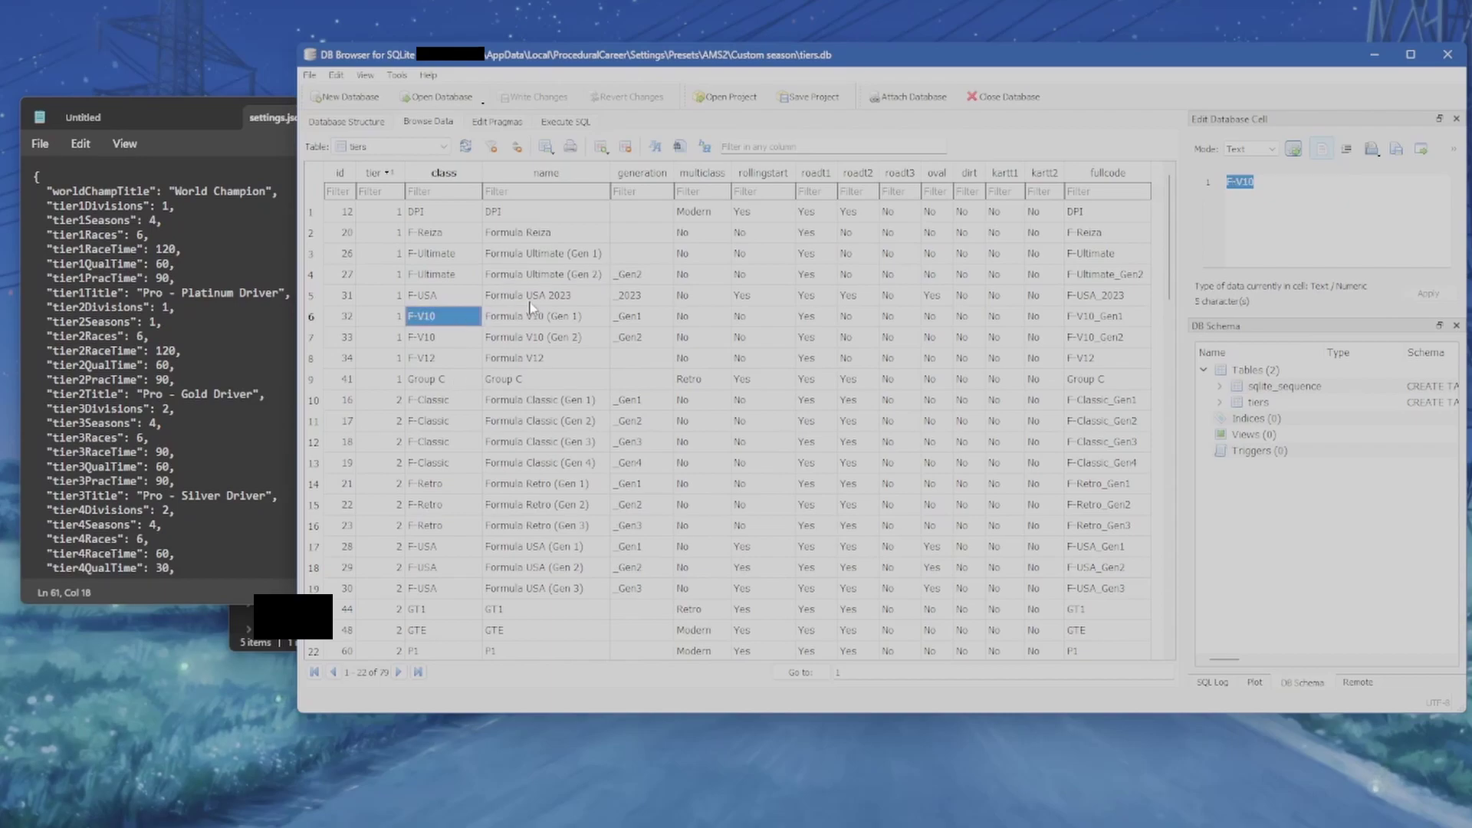
{"action": "left_click", "coordinate": [554, 317]}
{"action": "left_click", "coordinate": [641, 298]}
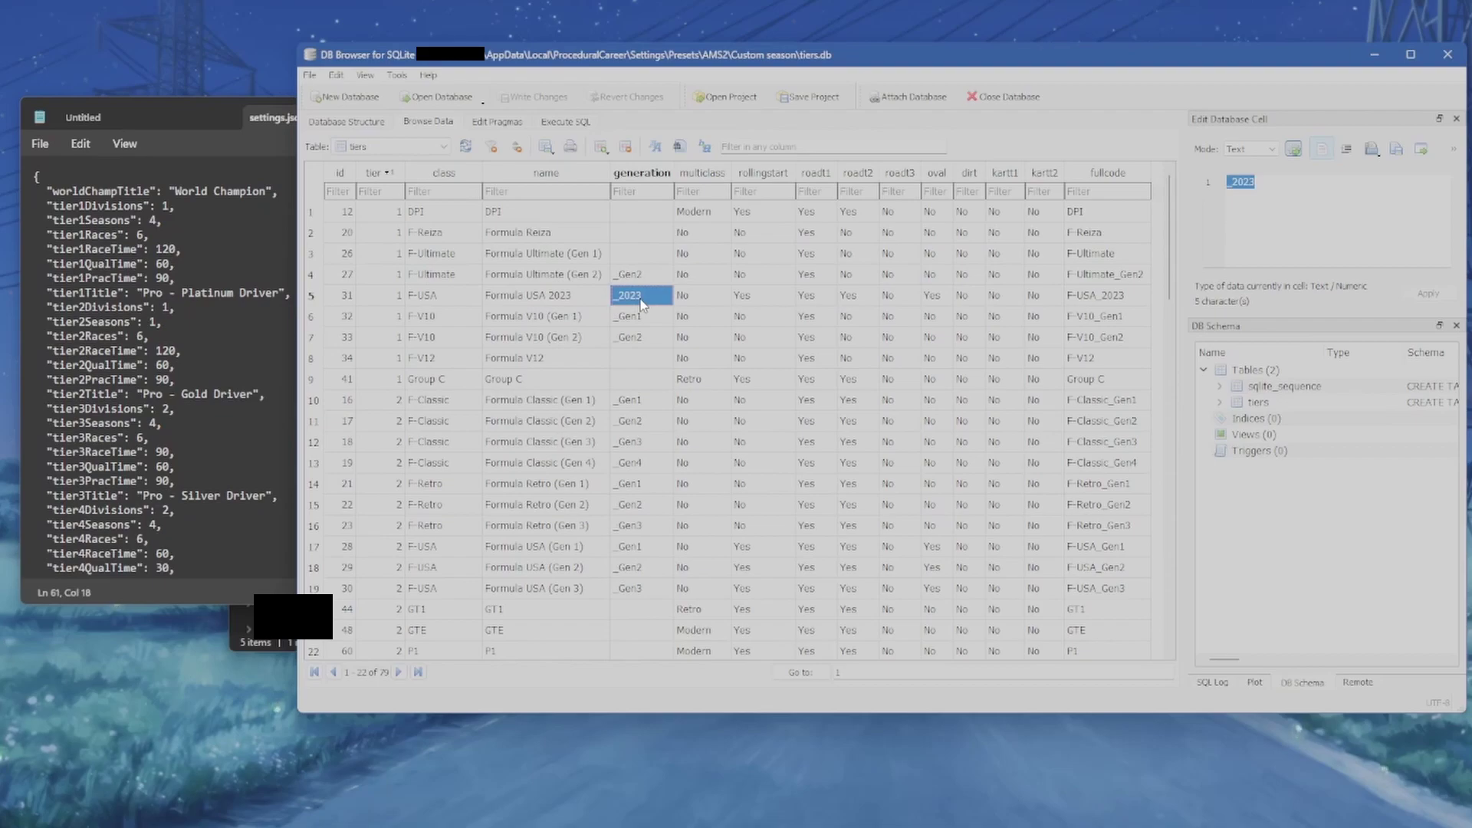
{"action": "left_click", "coordinate": [704, 236]}
{"action": "left_click", "coordinate": [700, 296]}
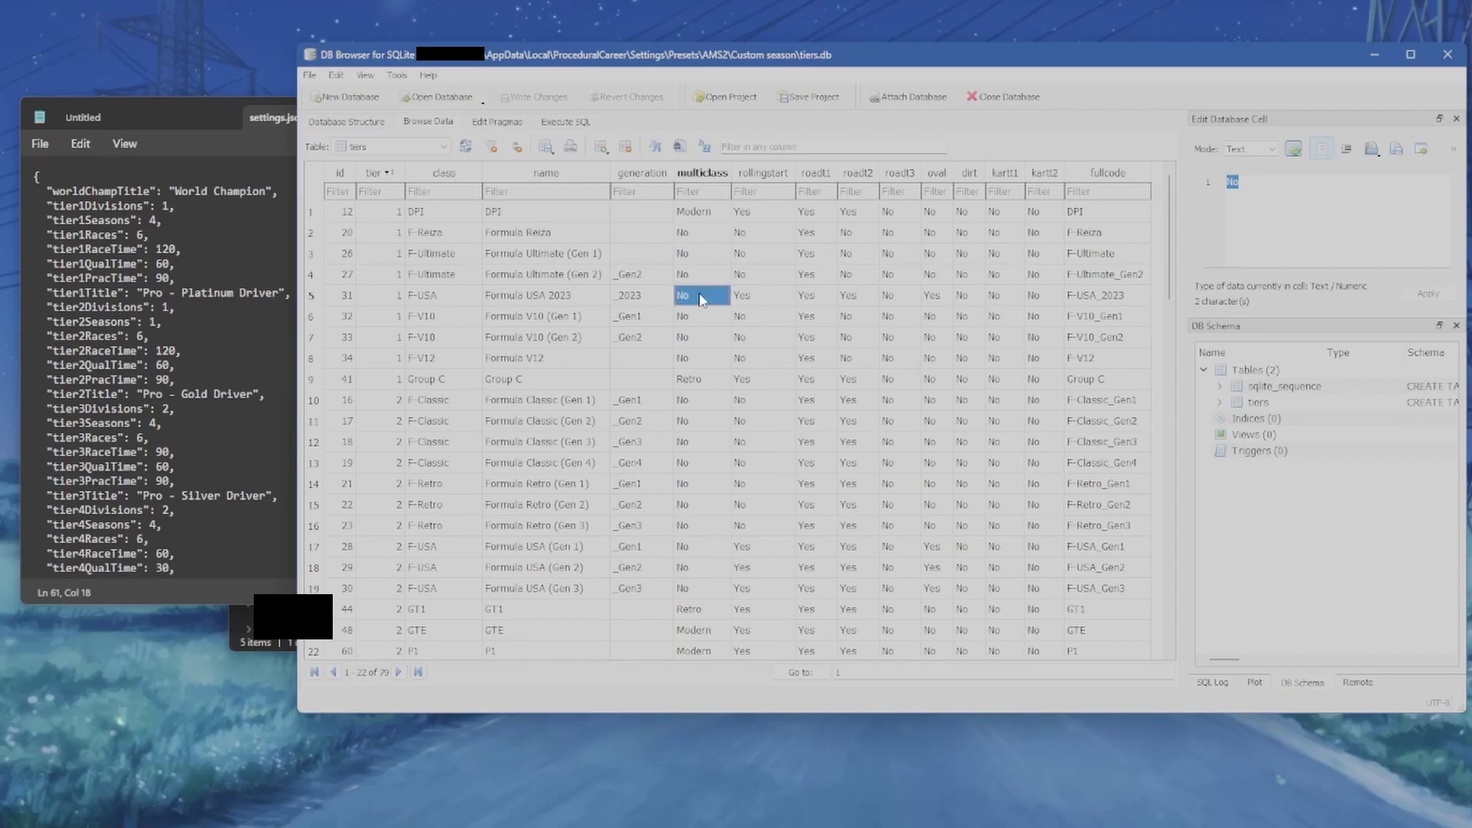
{"action": "left_click", "coordinate": [697, 254]}
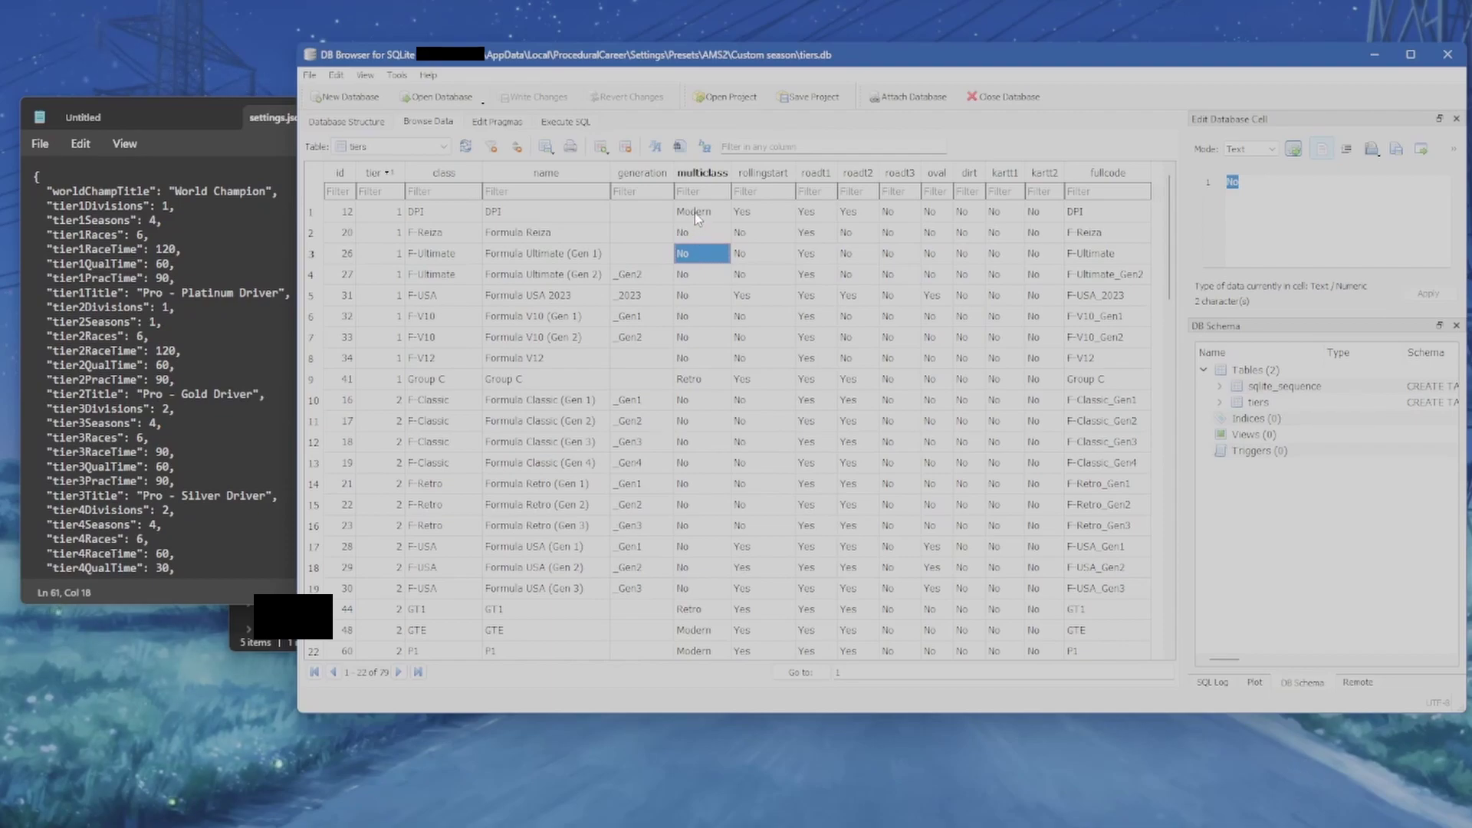
{"action": "left_click", "coordinate": [695, 213]}
{"action": "left_click", "coordinate": [692, 383]}
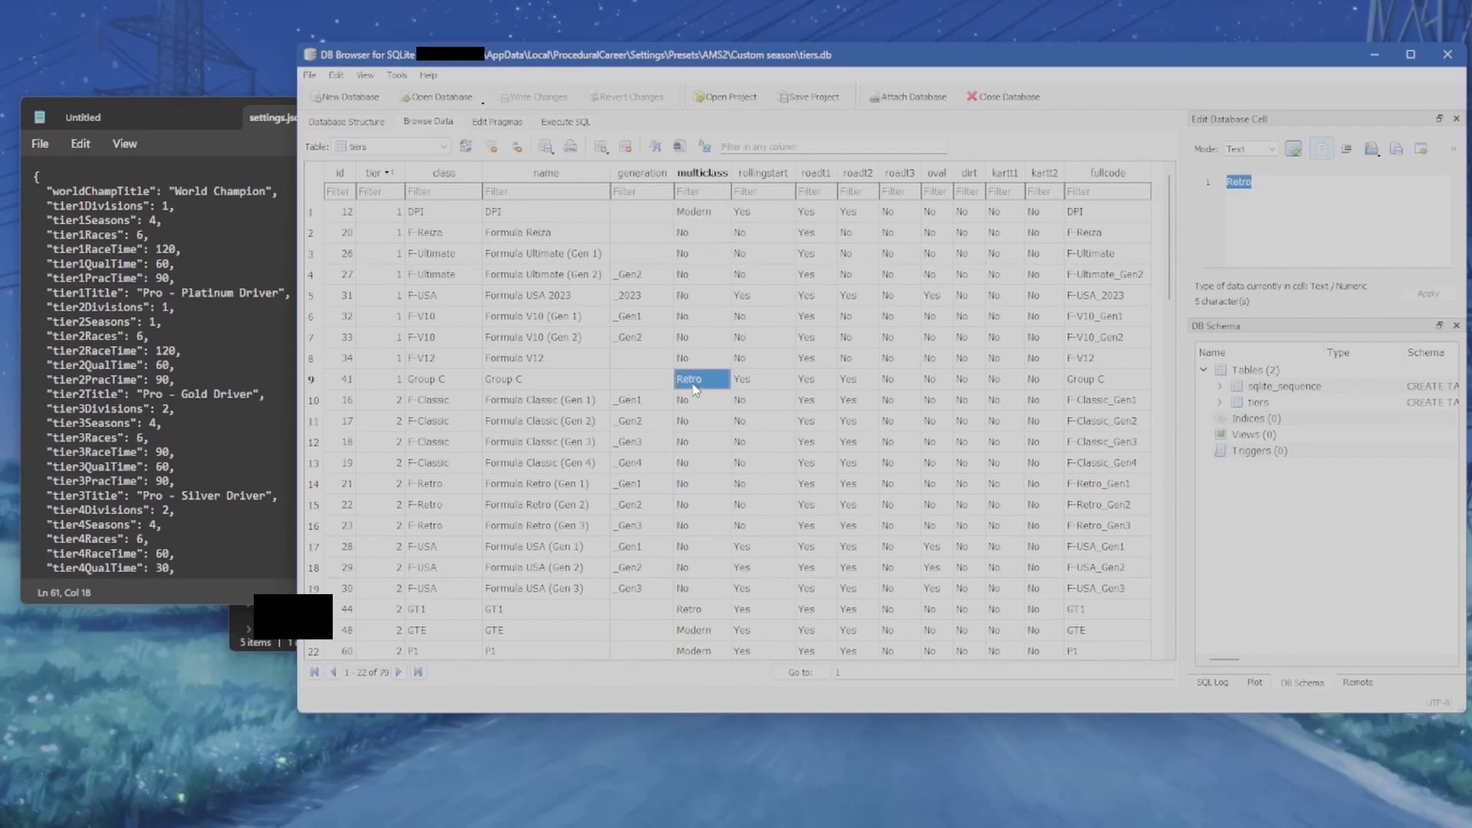
{"action": "scroll", "coordinate": [695, 389], "scroll_direction": "down", "scroll_amount": 5}
{"action": "left_click", "coordinate": [700, 444]}
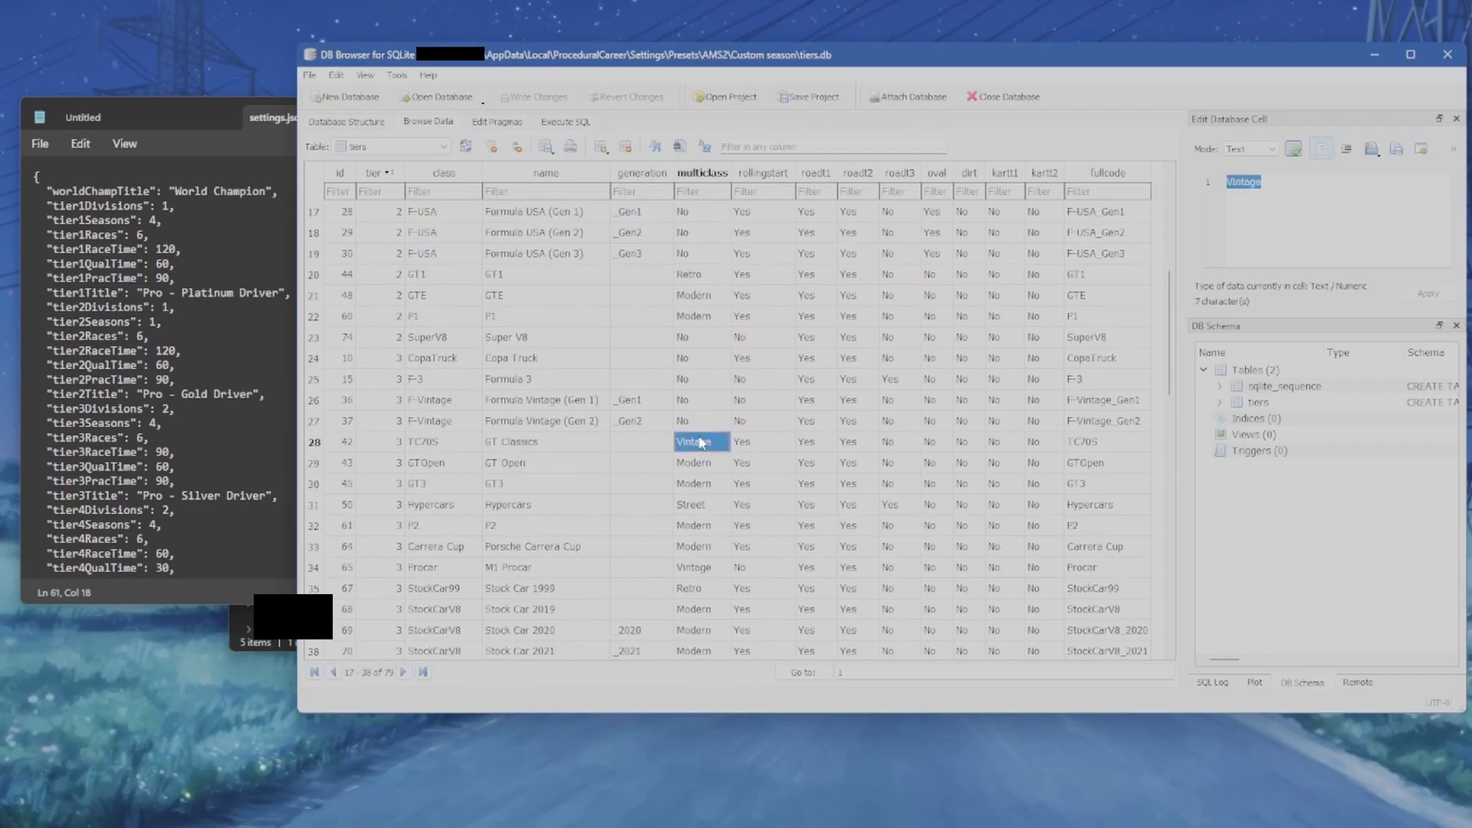
{"action": "left_click", "coordinate": [700, 506]}
{"action": "scroll", "coordinate": [606, 368], "scroll_direction": "up", "scroll_amount": 5}
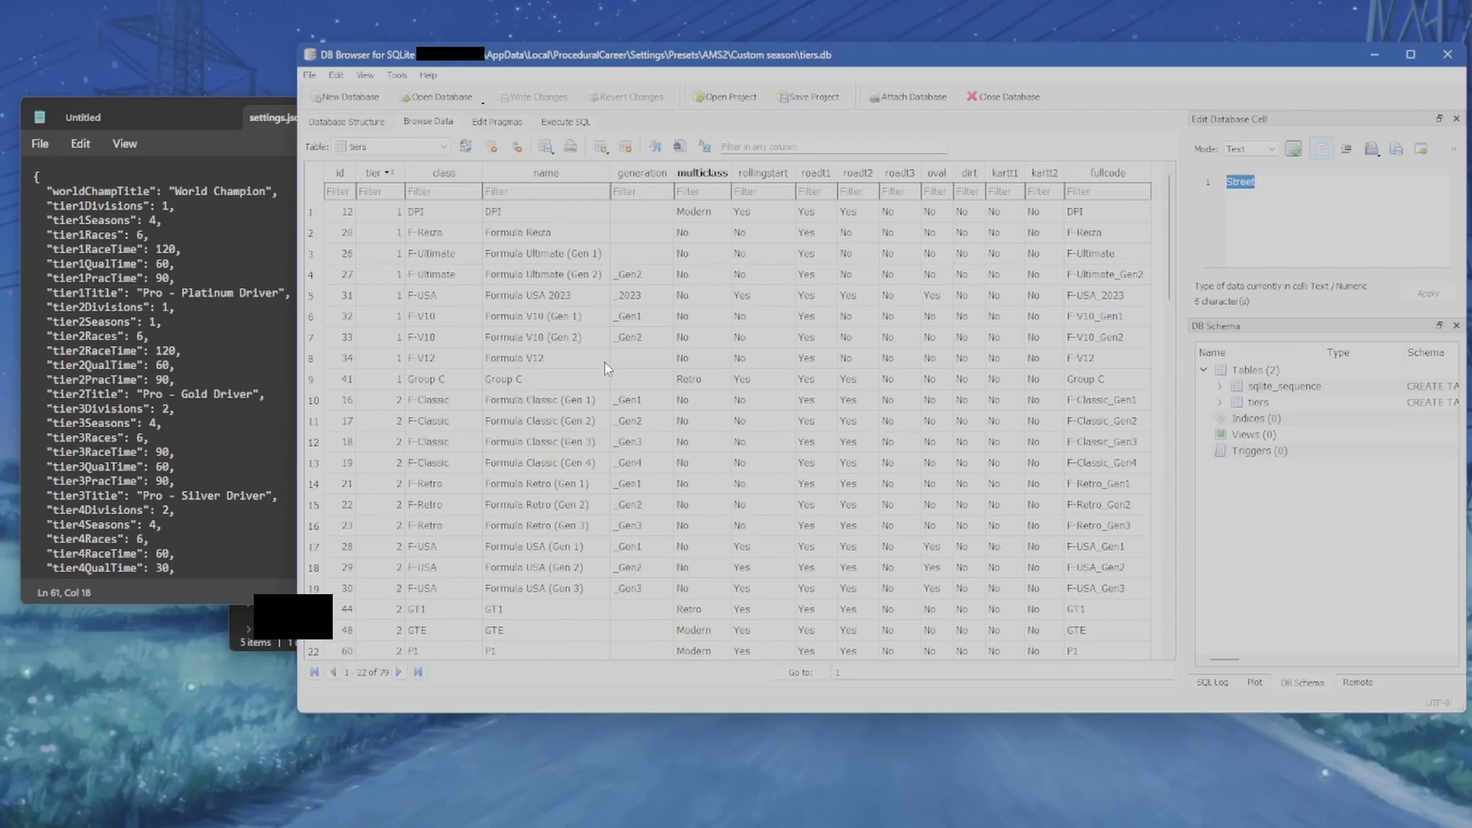
{"action": "left_click", "coordinate": [706, 315]}
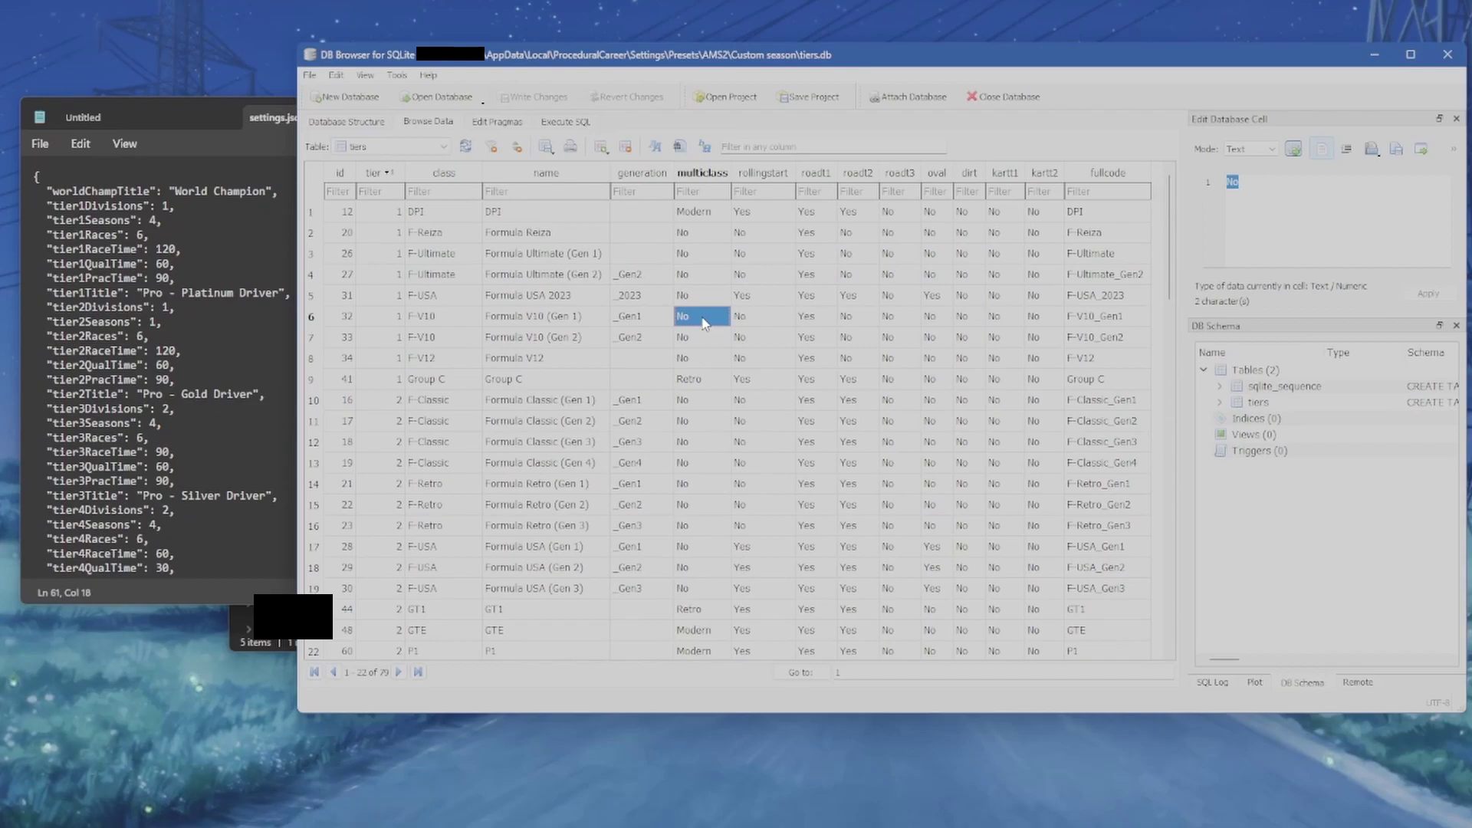
{"action": "left_click", "coordinate": [702, 212]}
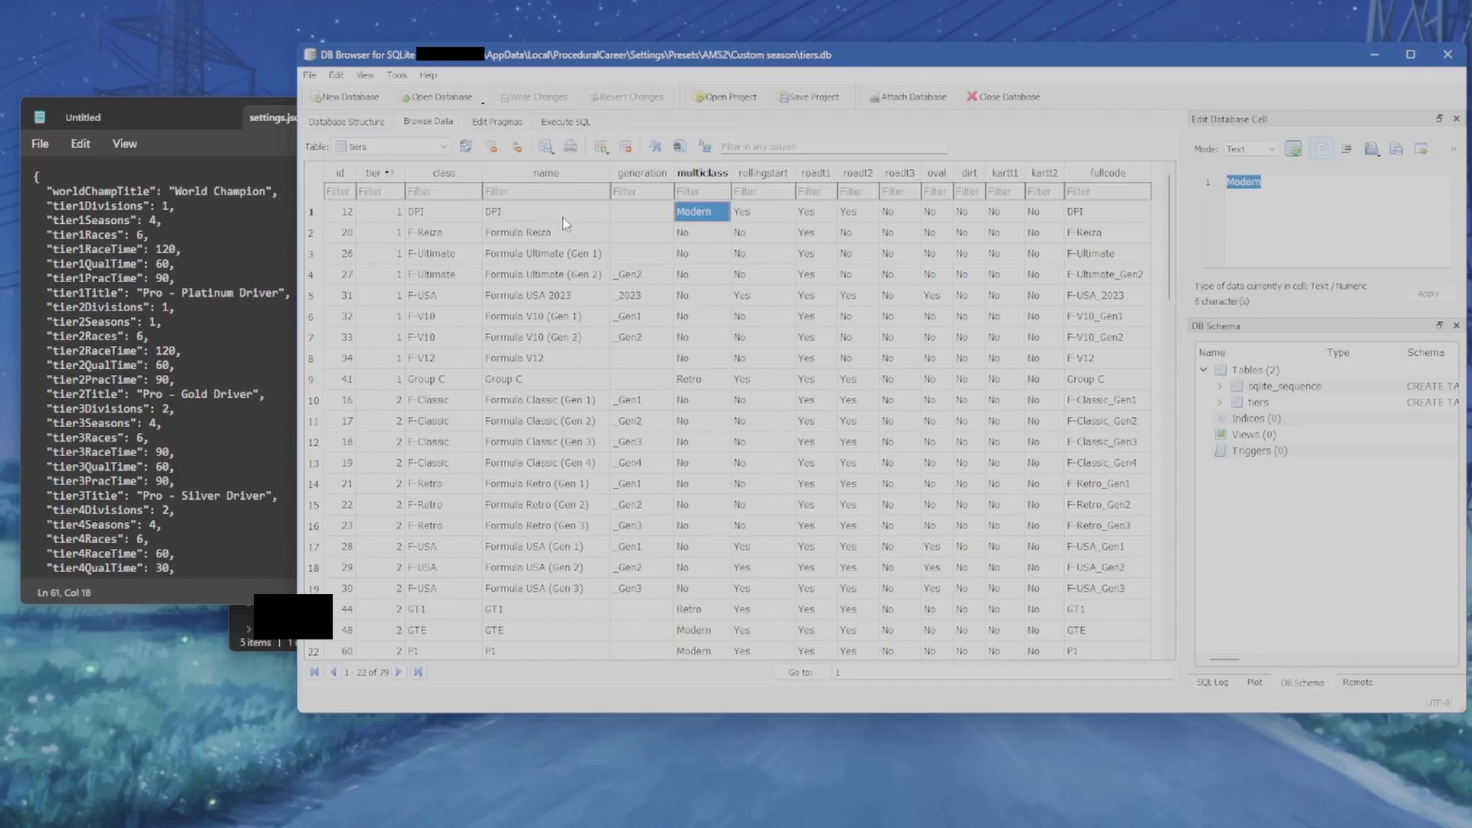
{"action": "left_click", "coordinate": [537, 216]}
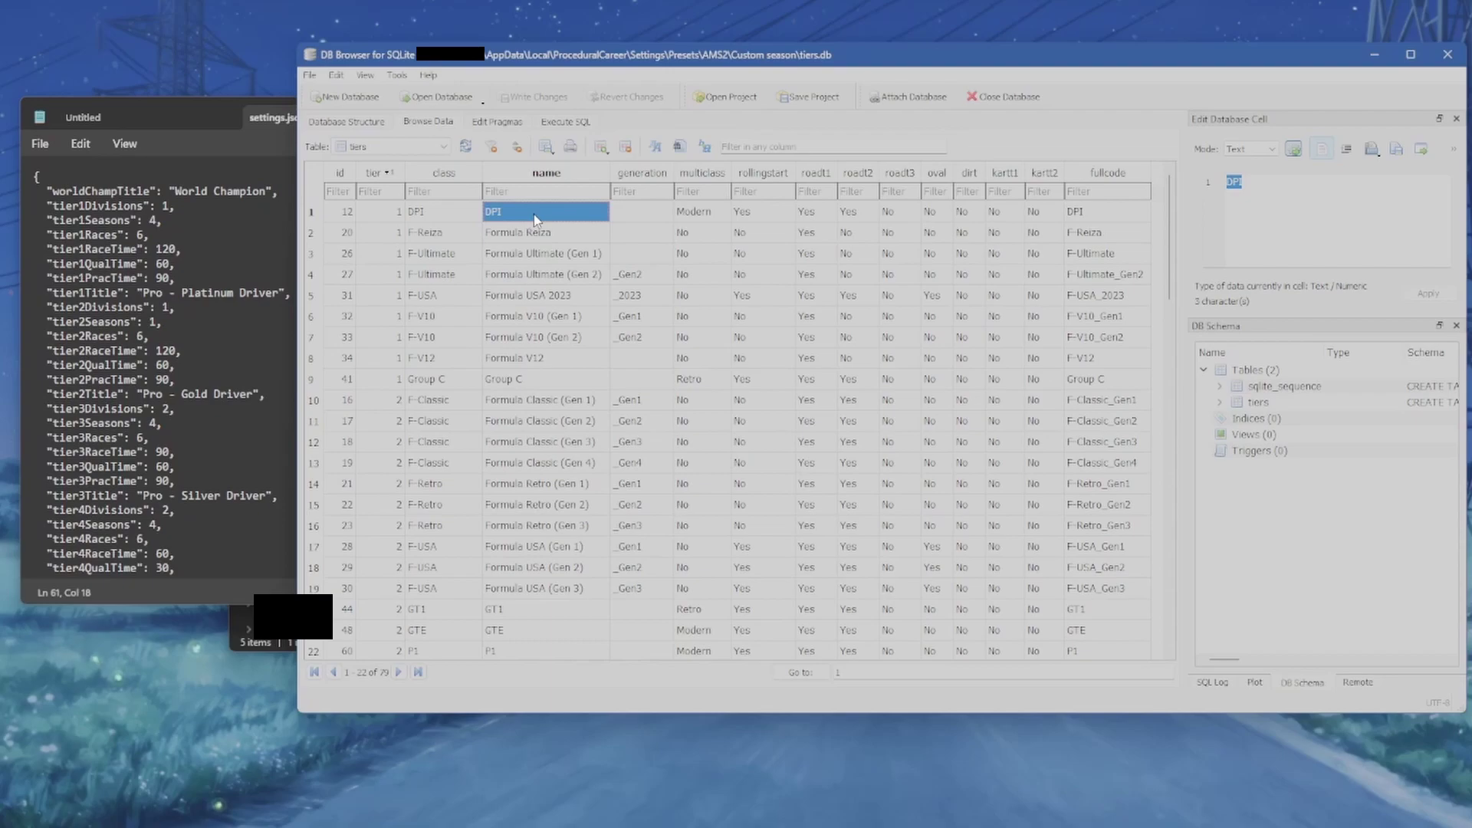
{"action": "left_click", "coordinate": [719, 220]}
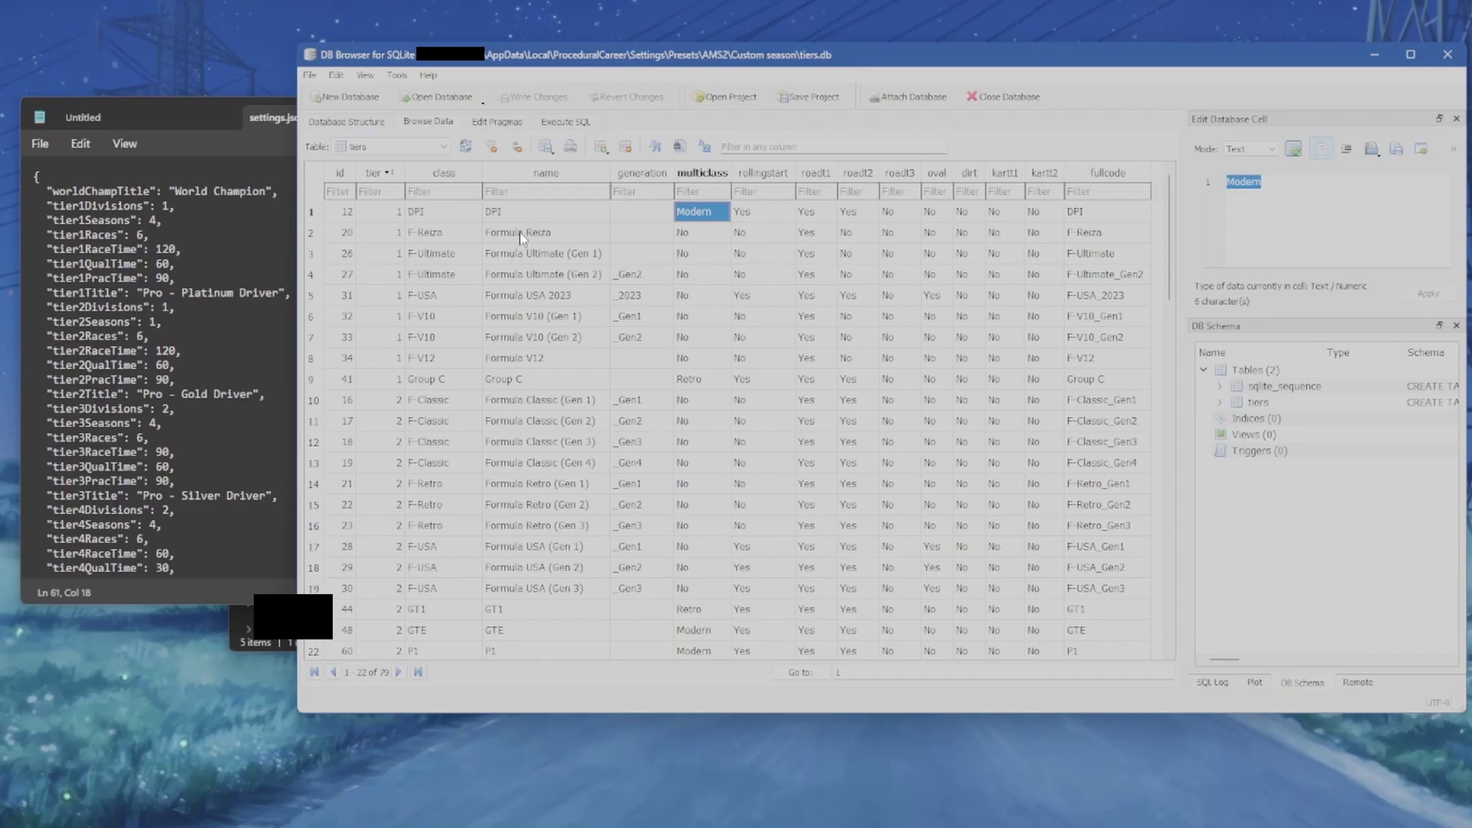
{"action": "left_click", "coordinate": [500, 214]}
{"action": "scroll", "coordinate": [601, 279], "scroll_direction": "down", "scroll_amount": 3}
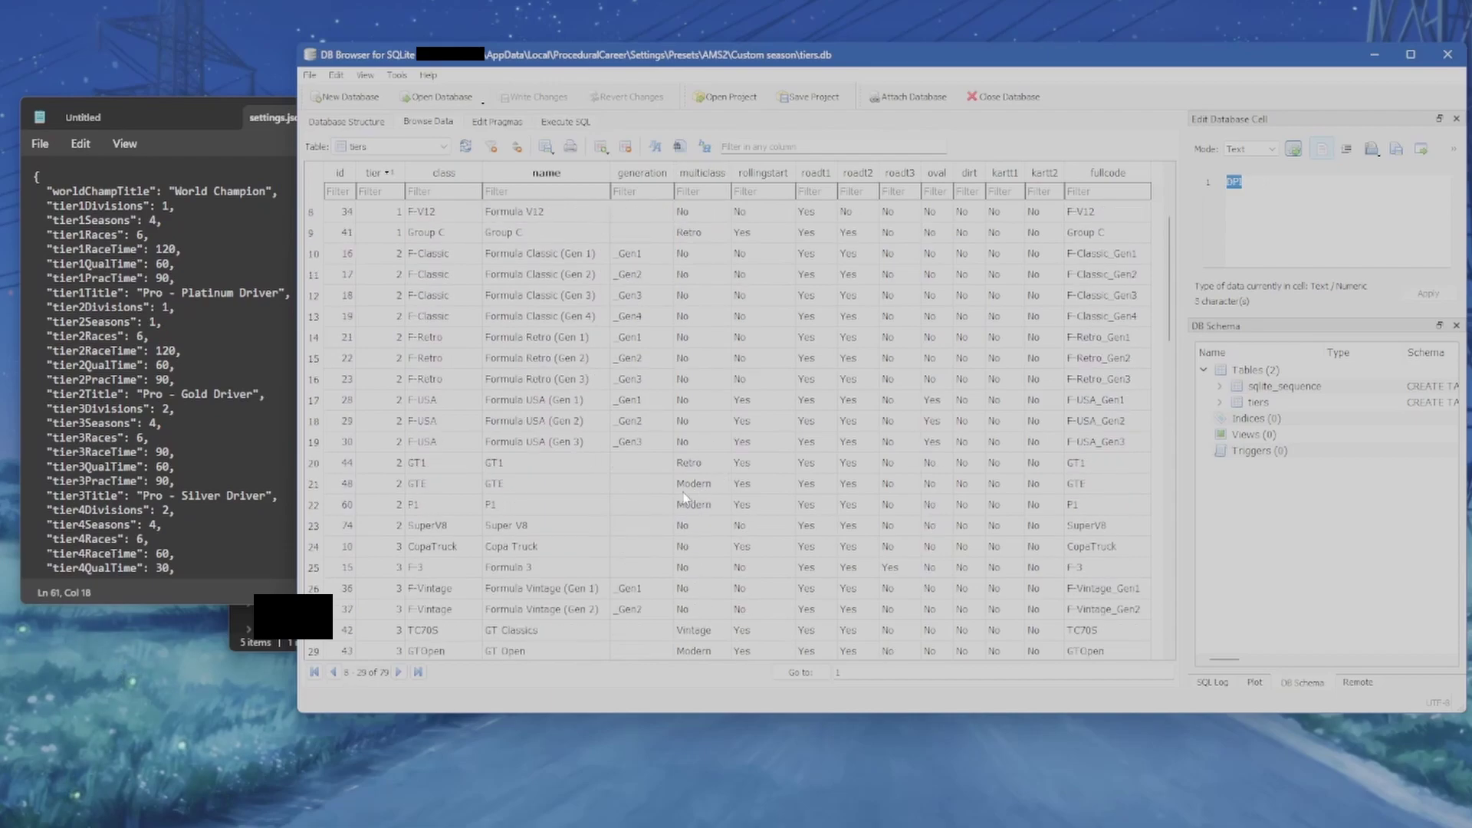
{"action": "left_click", "coordinate": [602, 483]}
{"action": "left_click", "coordinate": [582, 504]}
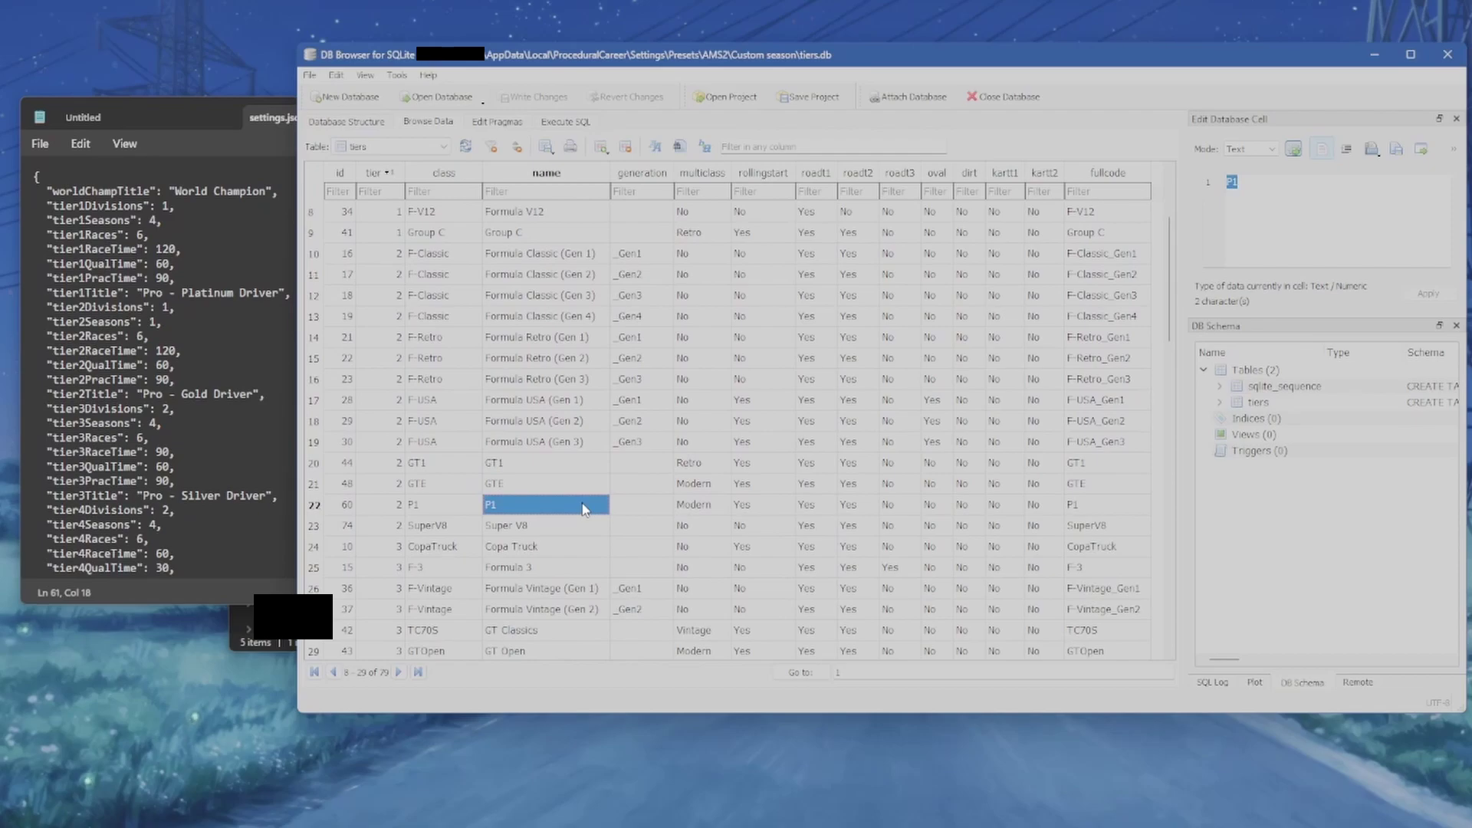
{"action": "scroll", "coordinate": [582, 503], "scroll_direction": "down", "scroll_amount": 2}
{"action": "left_click", "coordinate": [558, 535]}
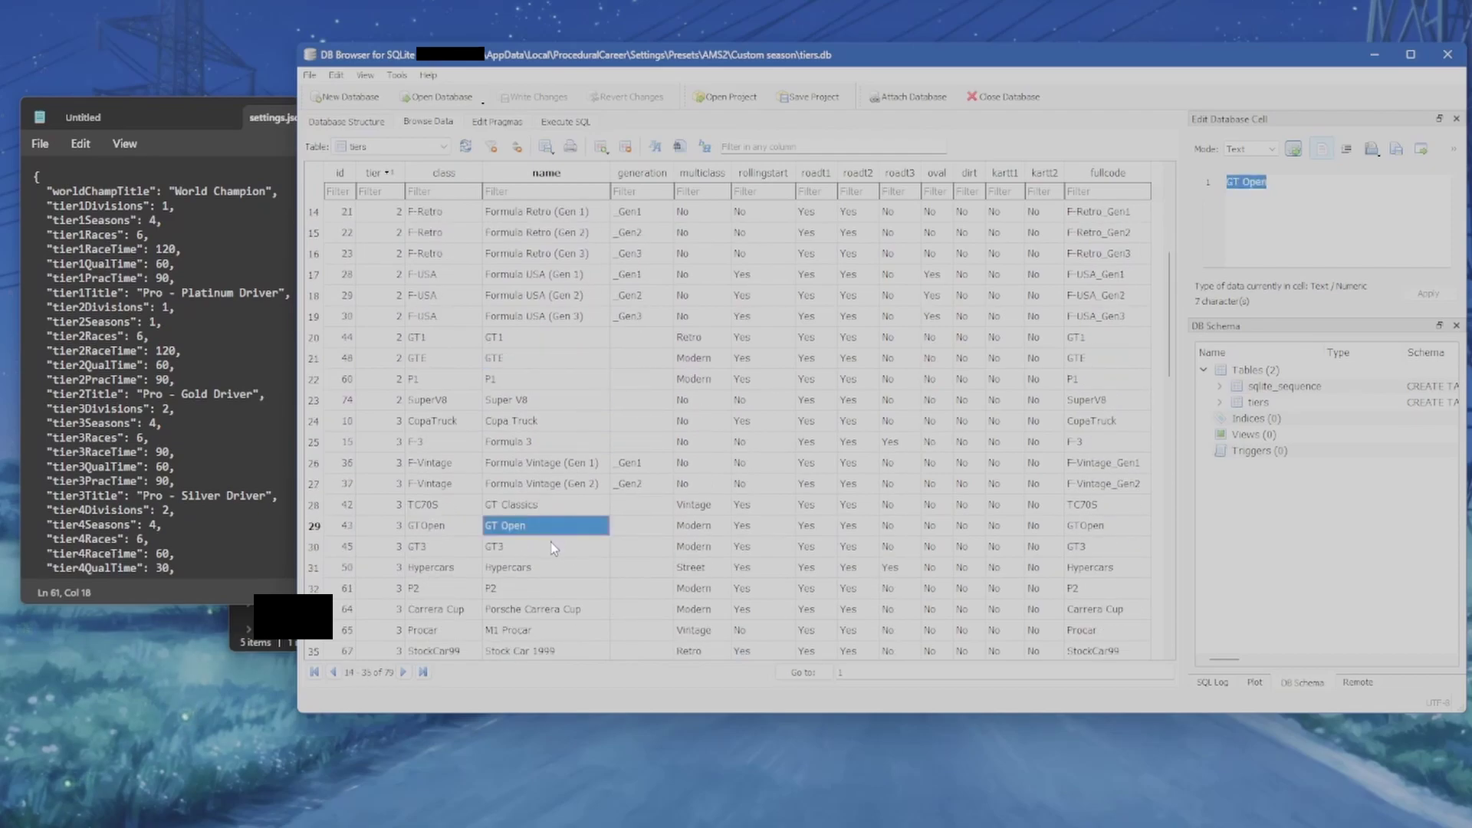
{"action": "left_click", "coordinate": [554, 546]}
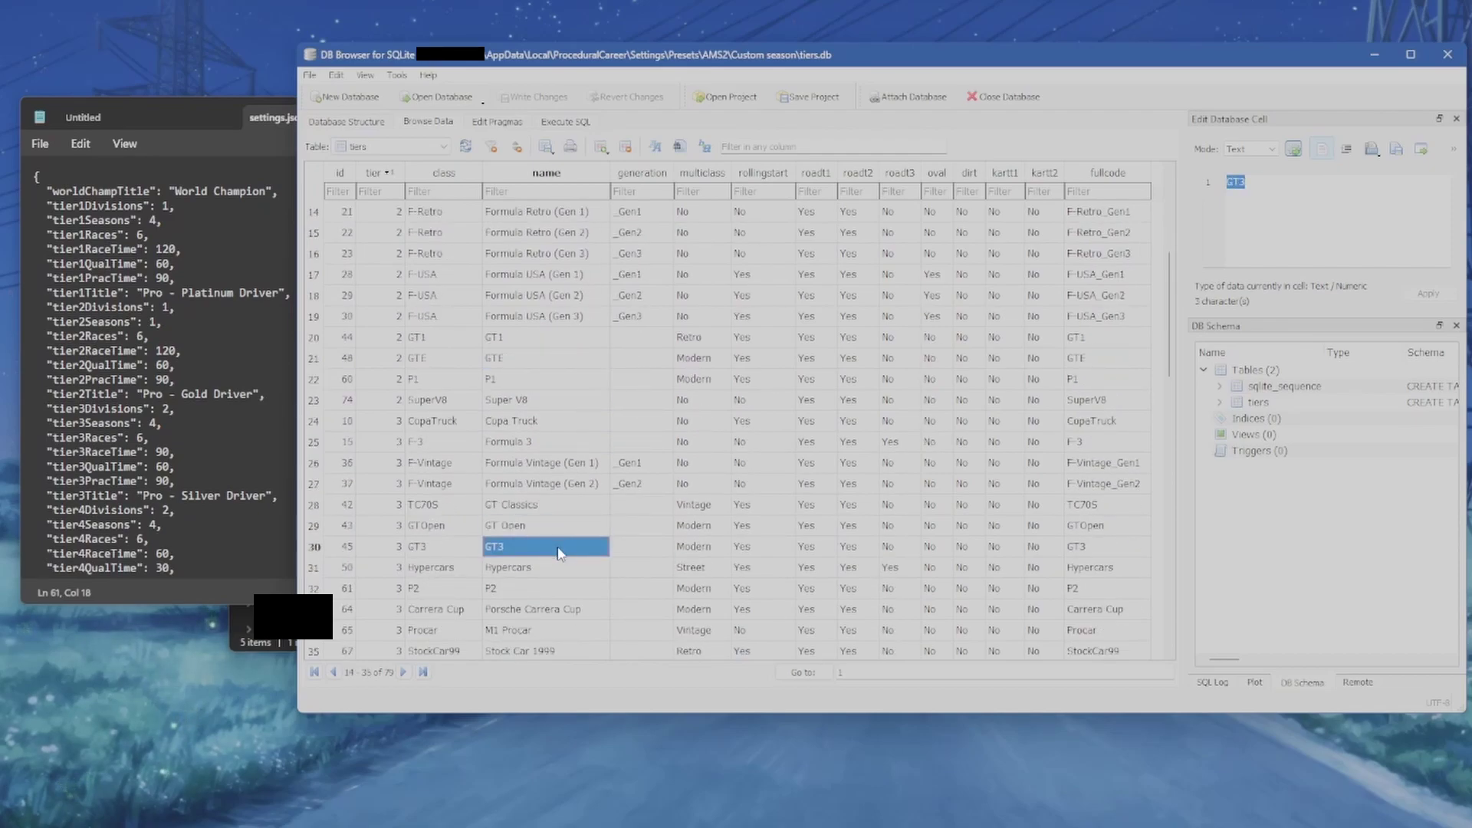
{"action": "left_click", "coordinate": [516, 340]}
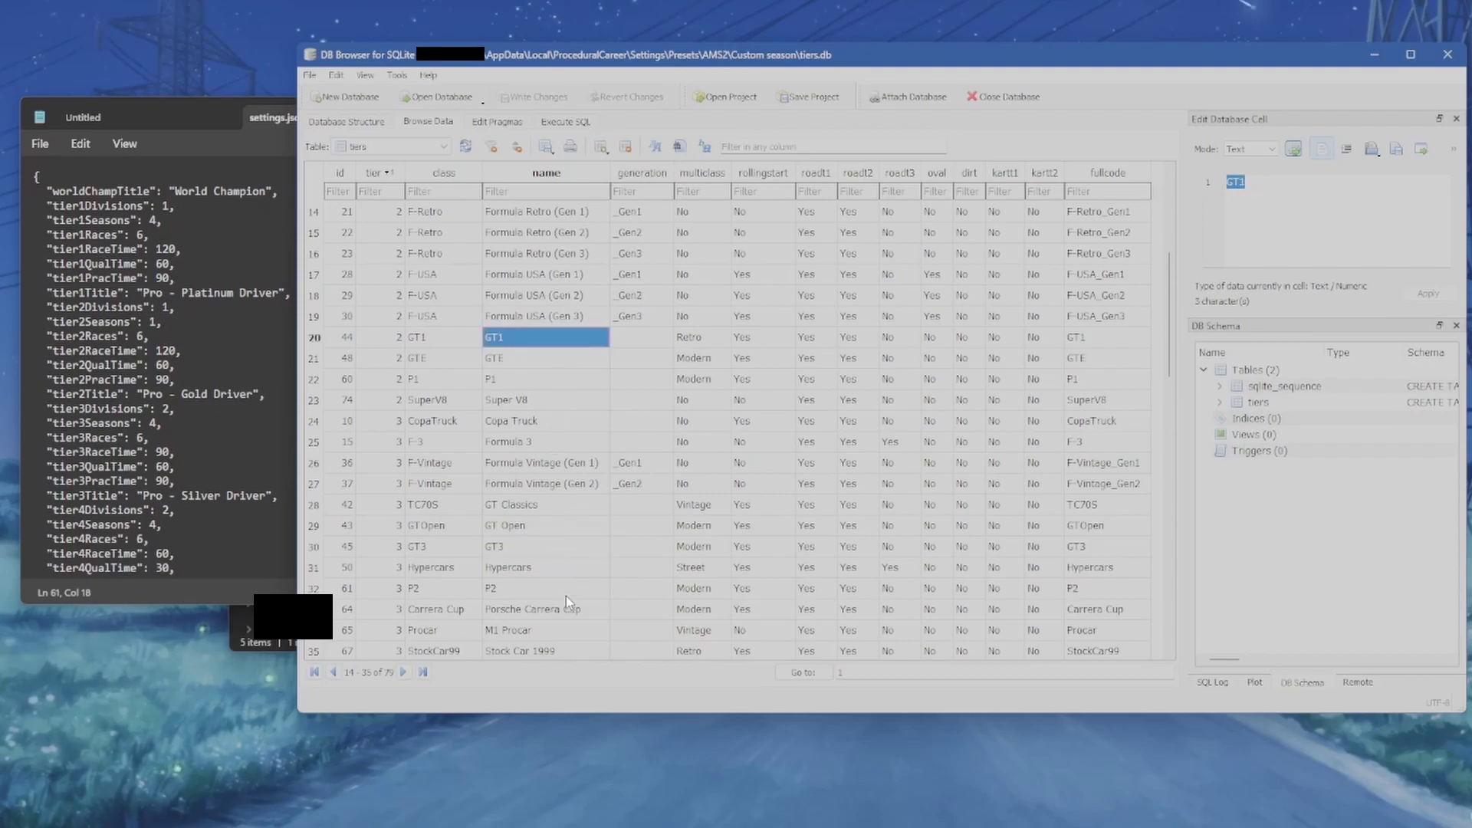
{"action": "left_click", "coordinate": [560, 572]}
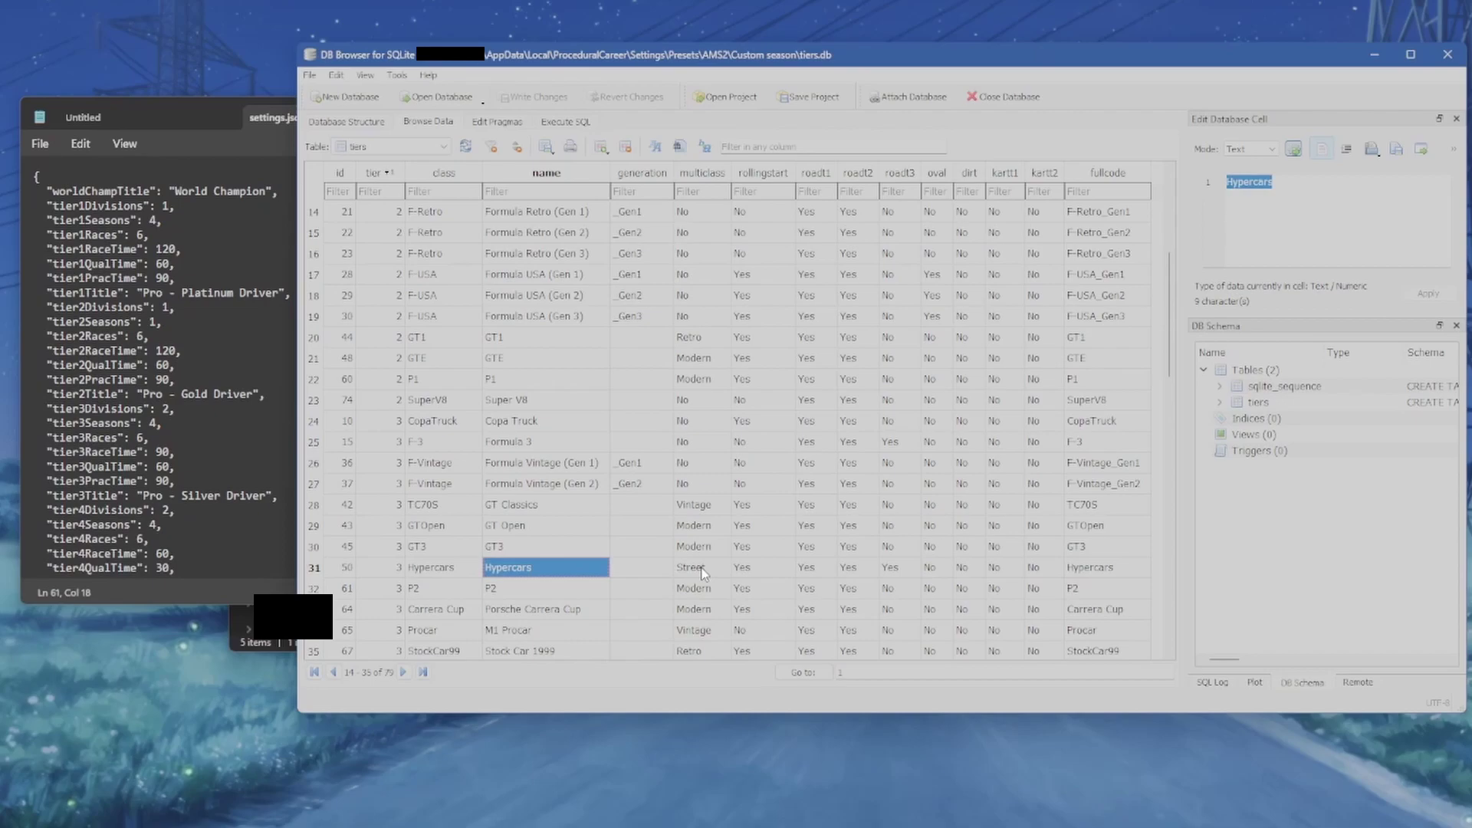
{"action": "left_click", "coordinate": [703, 571]}
{"action": "scroll", "coordinate": [703, 572], "scroll_direction": "up", "scroll_amount": 5}
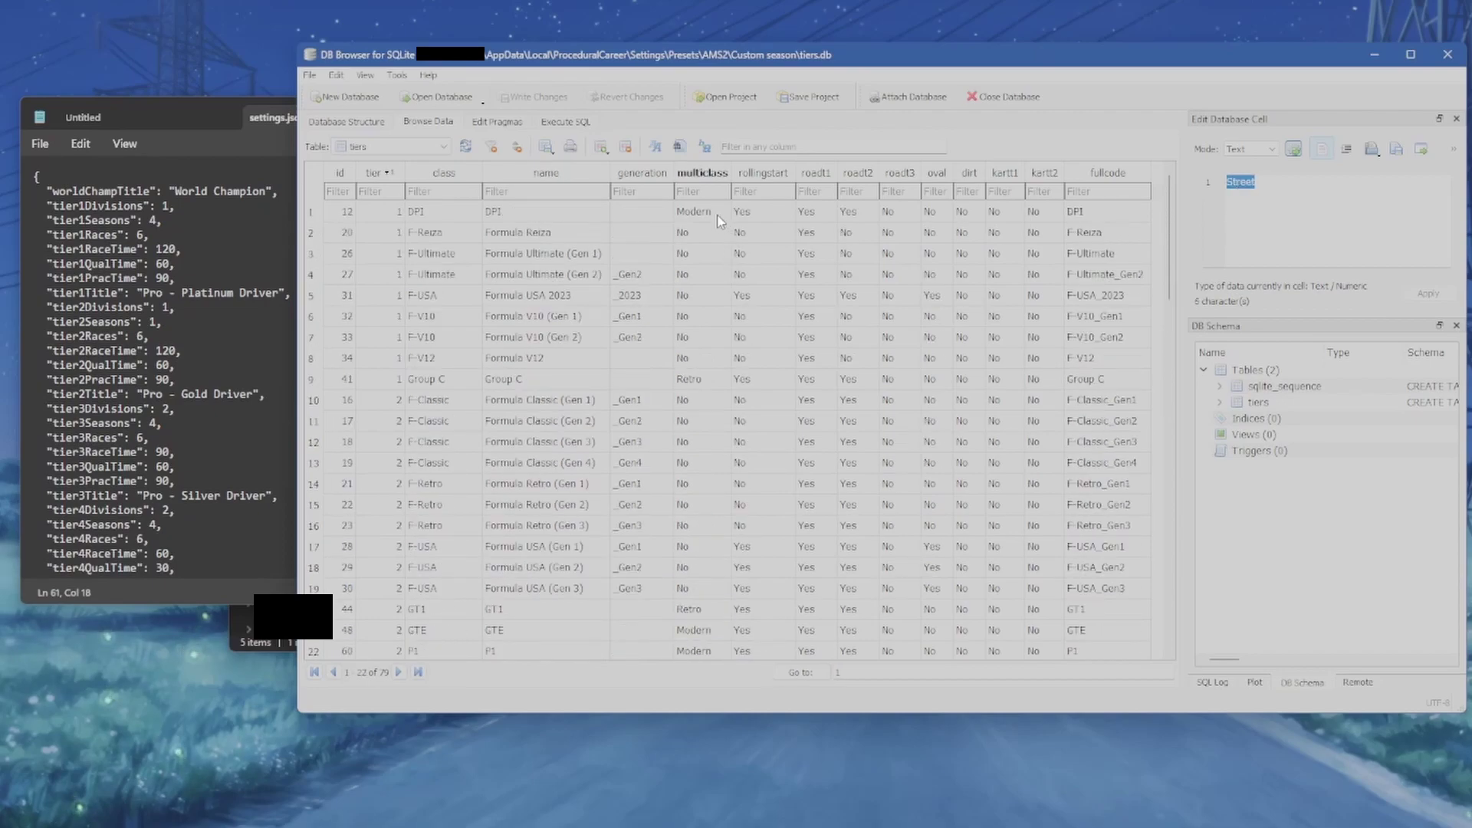
{"action": "left_click", "coordinate": [712, 213]}
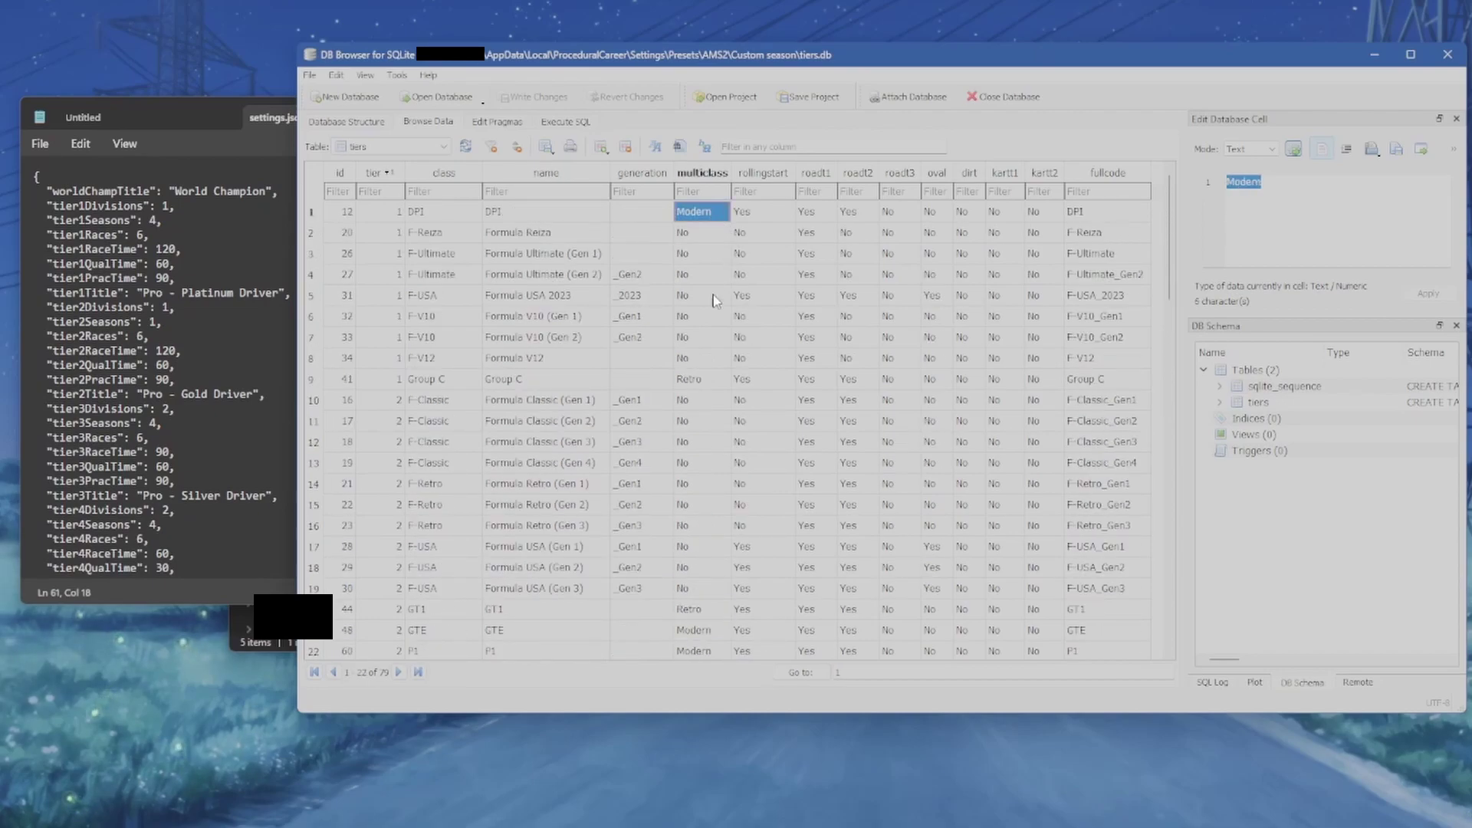
{"action": "left_click", "coordinate": [705, 380]}
{"action": "scroll", "coordinate": [702, 398], "scroll_direction": "down", "scroll_amount": 3}
{"action": "scroll", "coordinate": [701, 401], "scroll_direction": "down", "scroll_amount": 1}
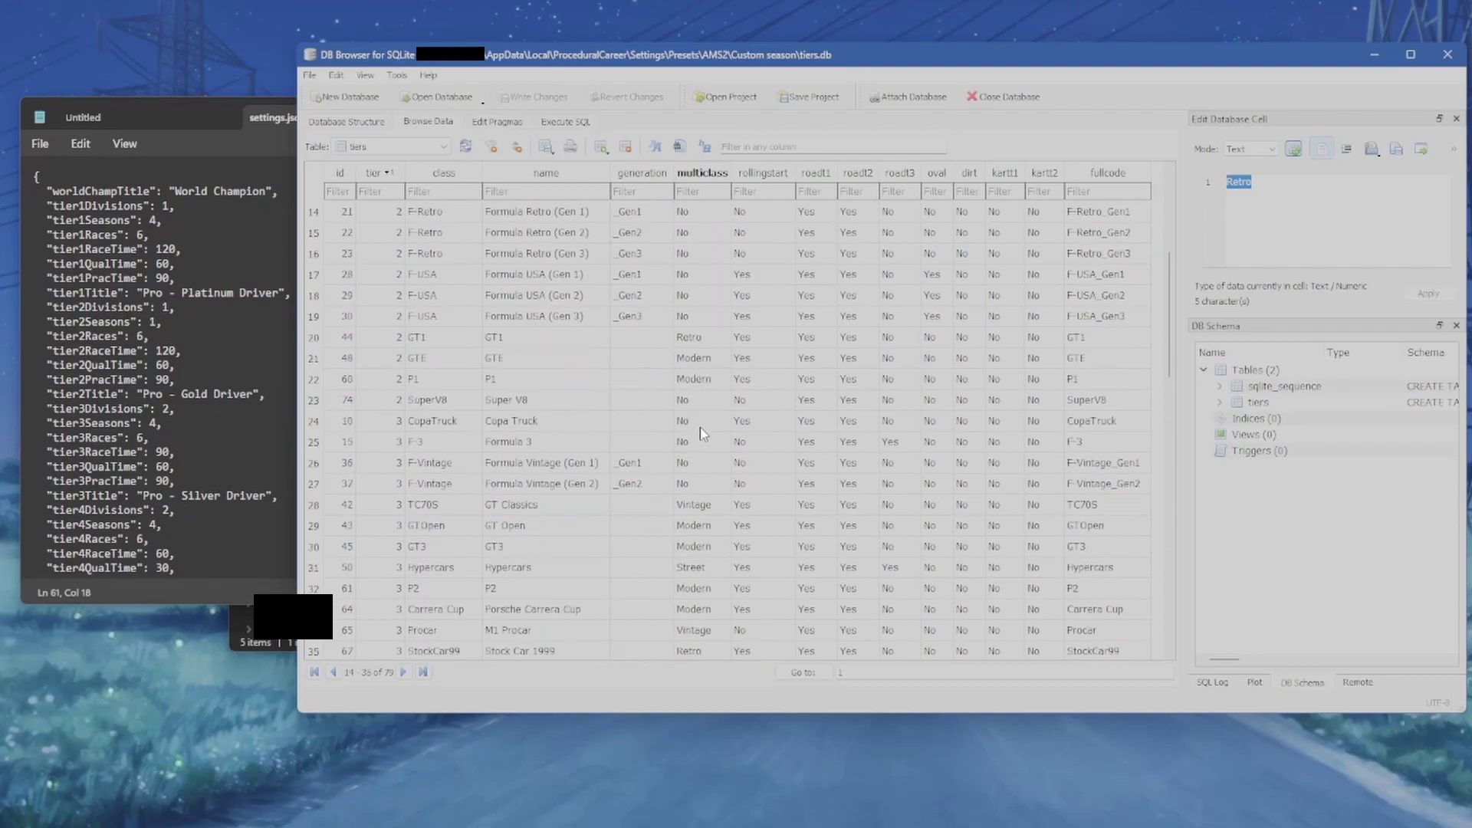
{"action": "scroll", "coordinate": [690, 306], "scroll_direction": "up", "scroll_amount": 4}
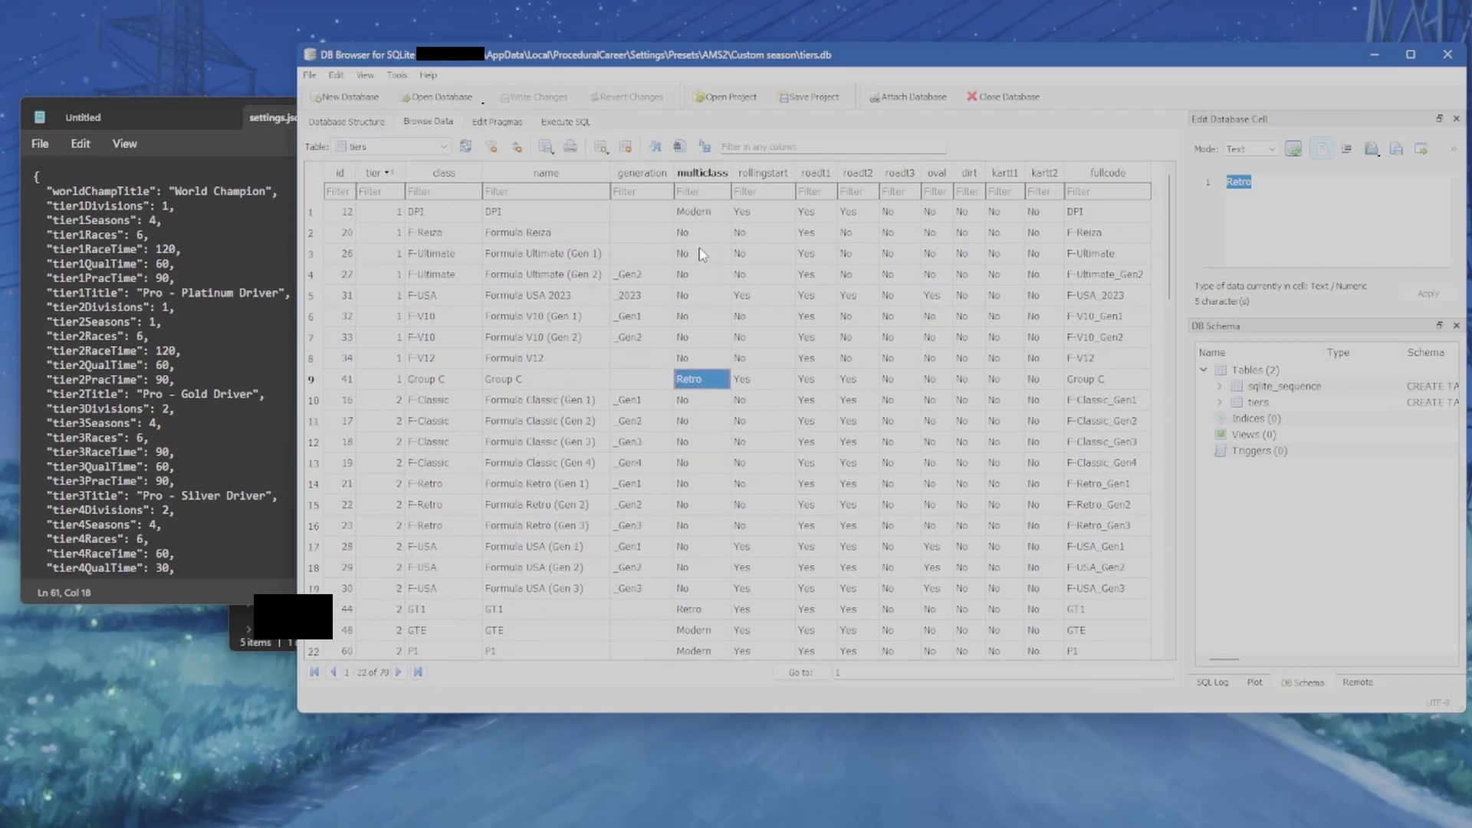
{"action": "left_click", "coordinate": [712, 214]}
{"action": "type", "text": "Potato"}
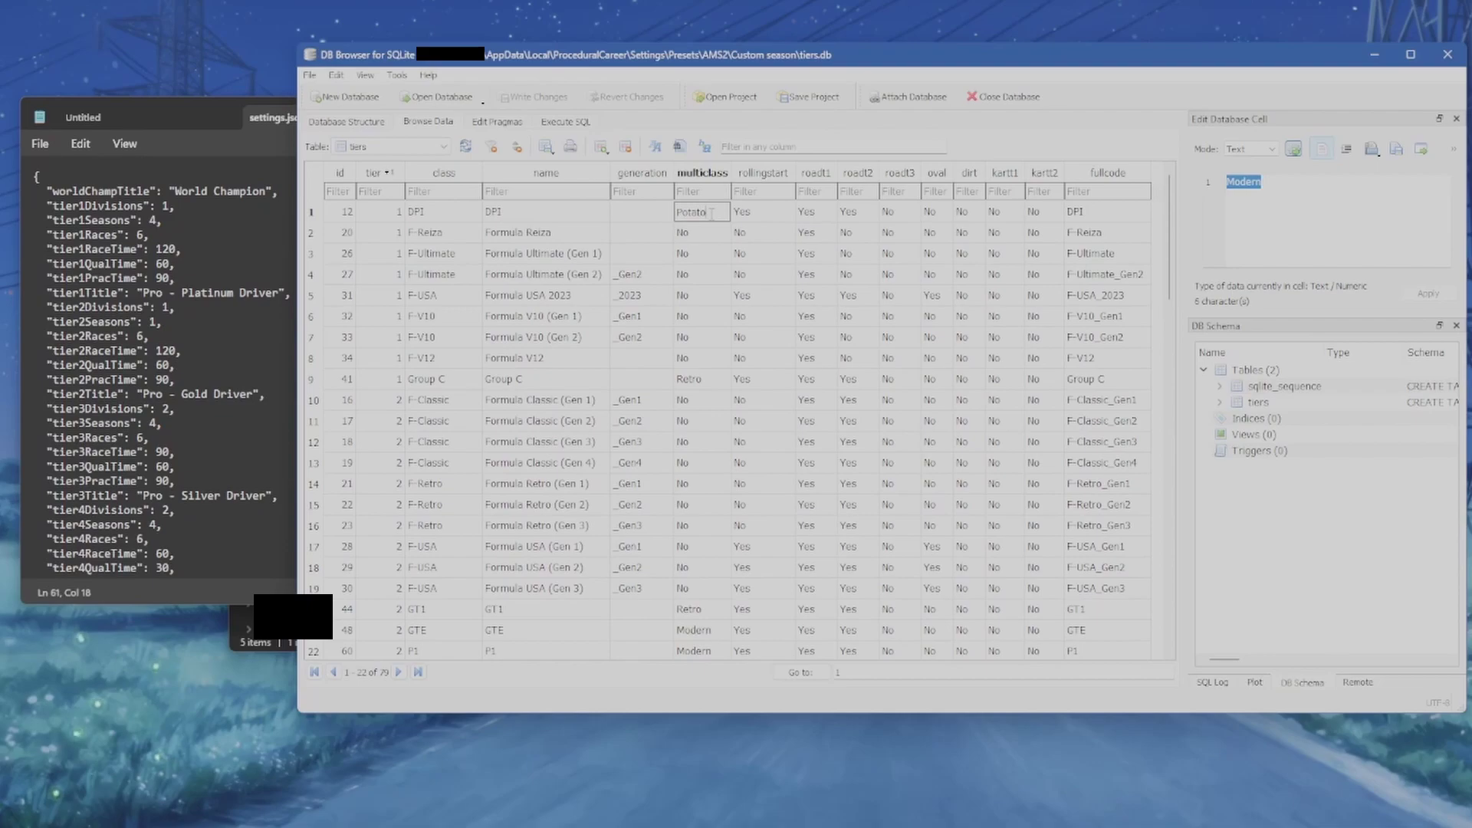
{"action": "key", "text": "Return"}
{"action": "left_click", "coordinate": [706, 276]}
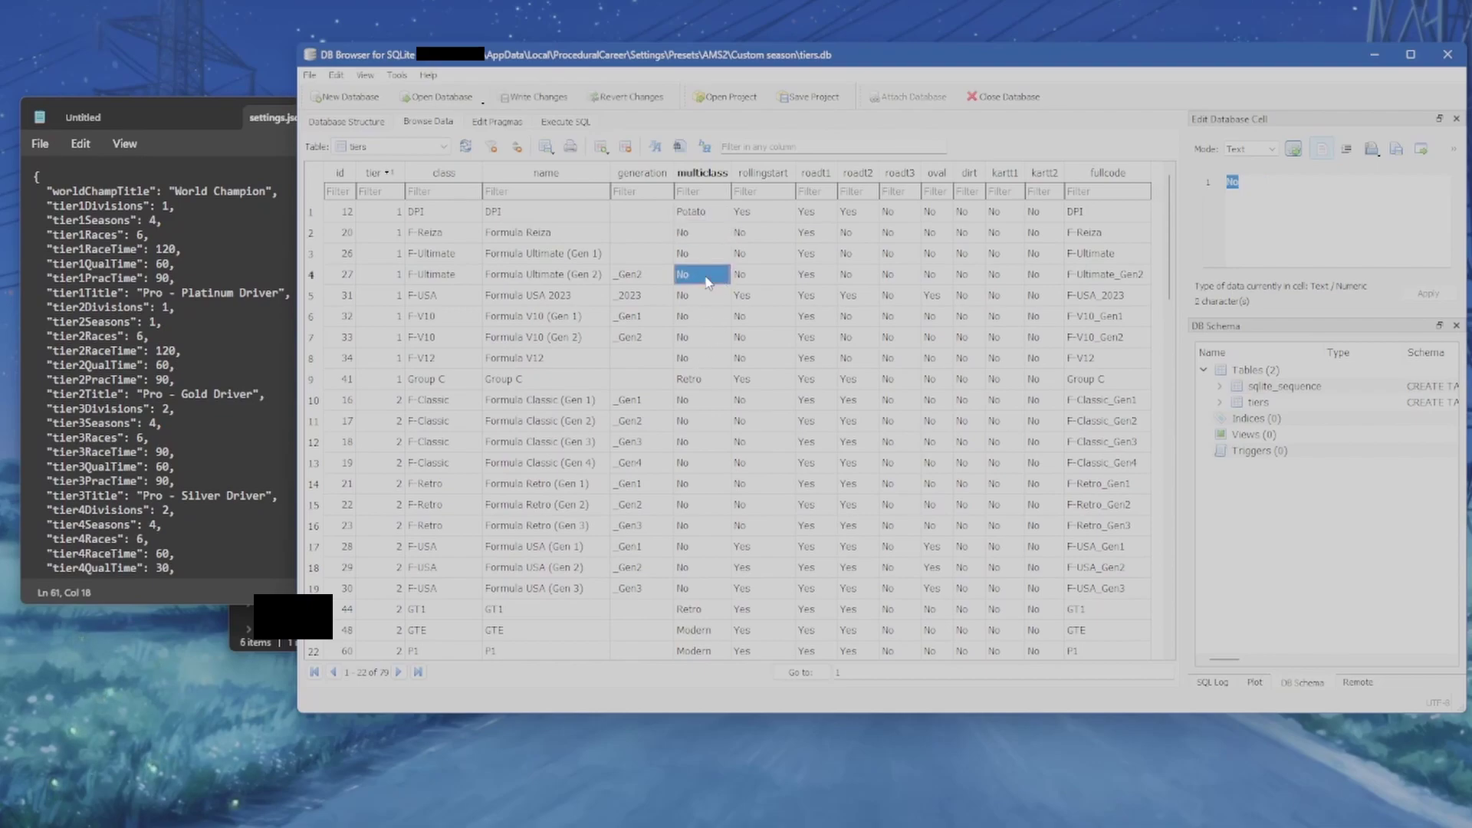
{"action": "type", "text": "Potato"}
{"action": "key", "text": "Return"}
{"action": "left_click", "coordinate": [759, 253]}
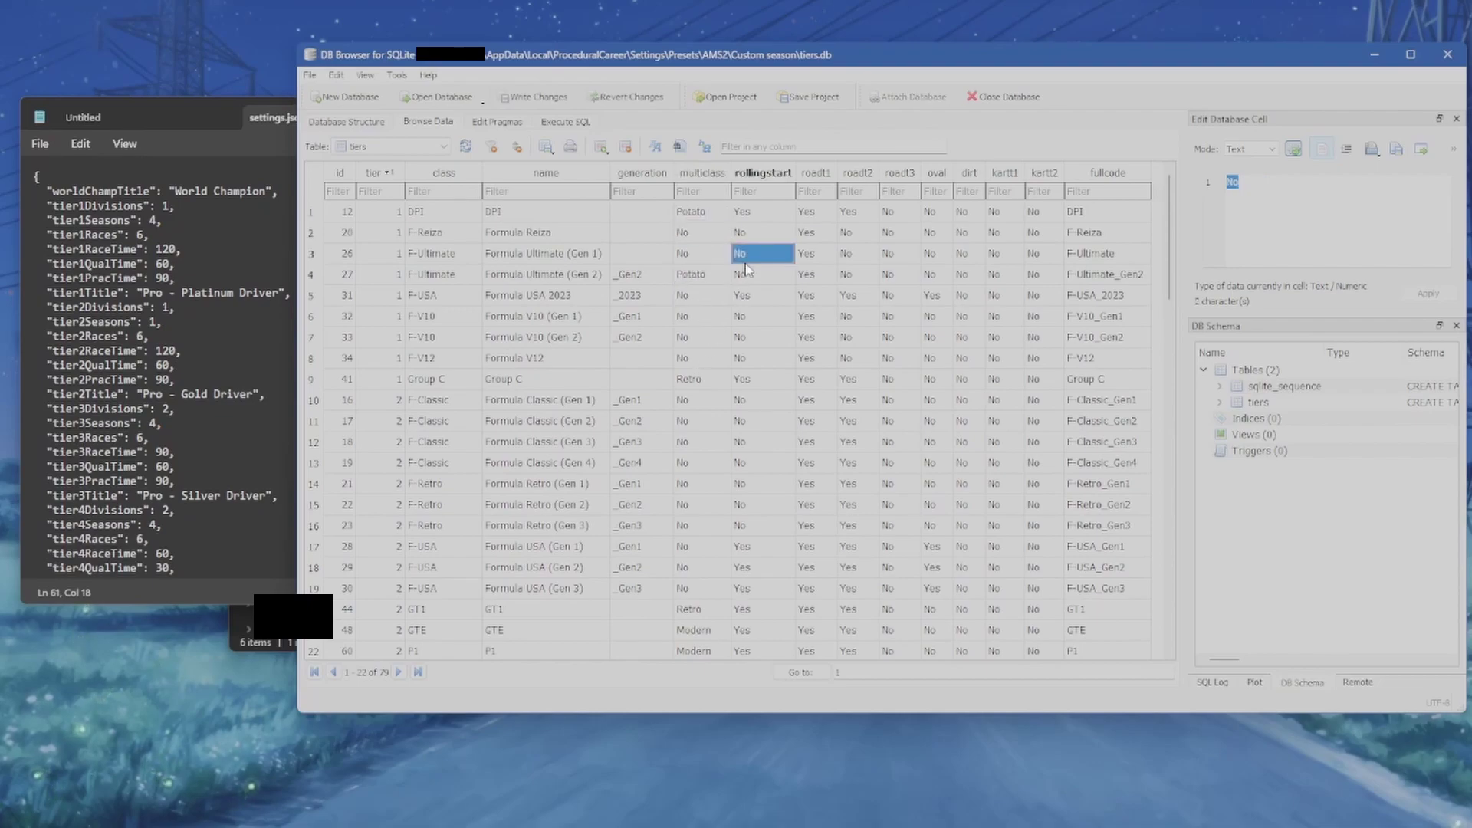
{"action": "left_click", "coordinate": [557, 215]}
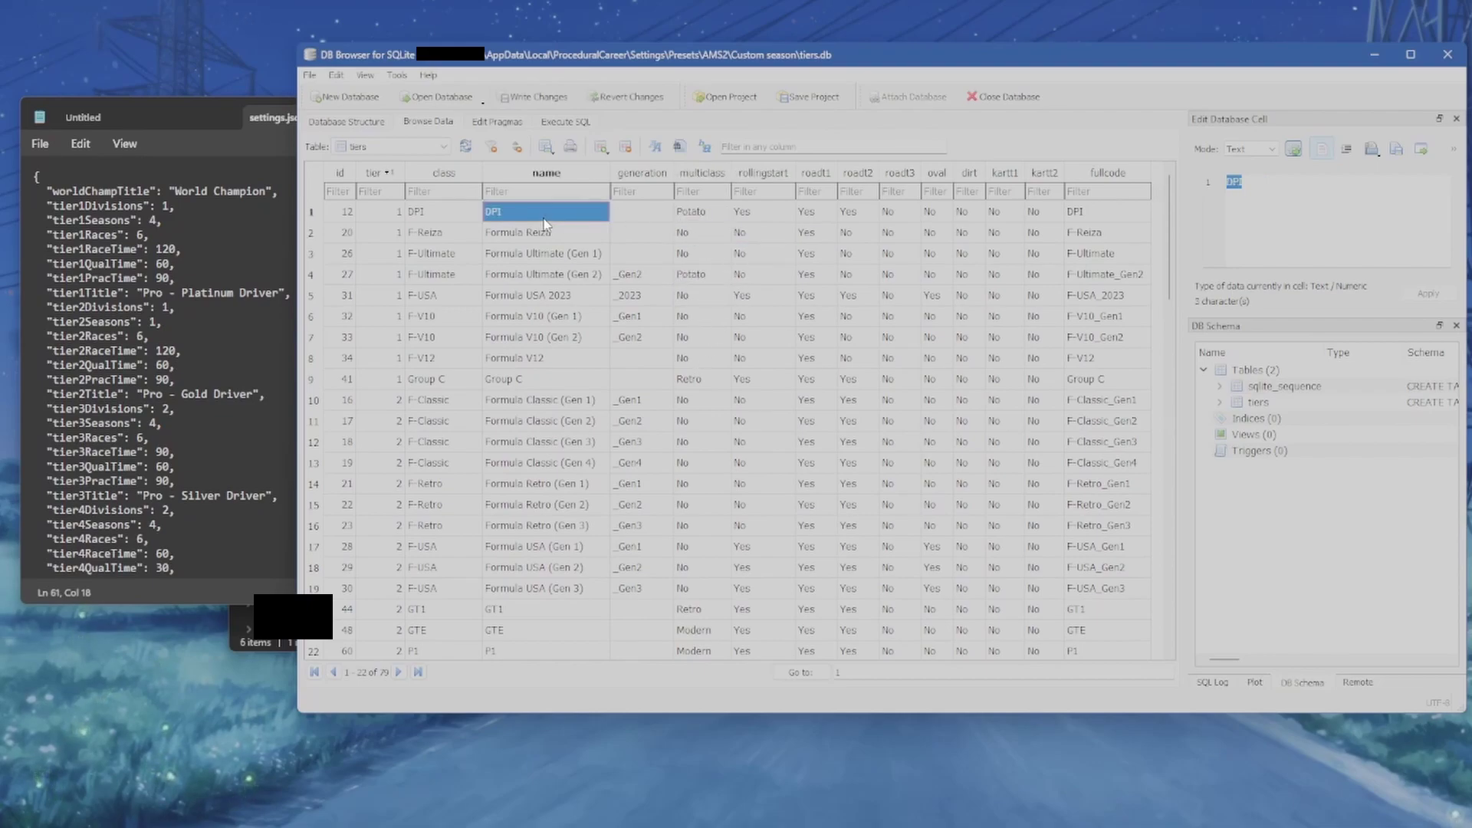
{"action": "left_click", "coordinate": [561, 275]}
{"action": "left_click", "coordinate": [708, 276]}
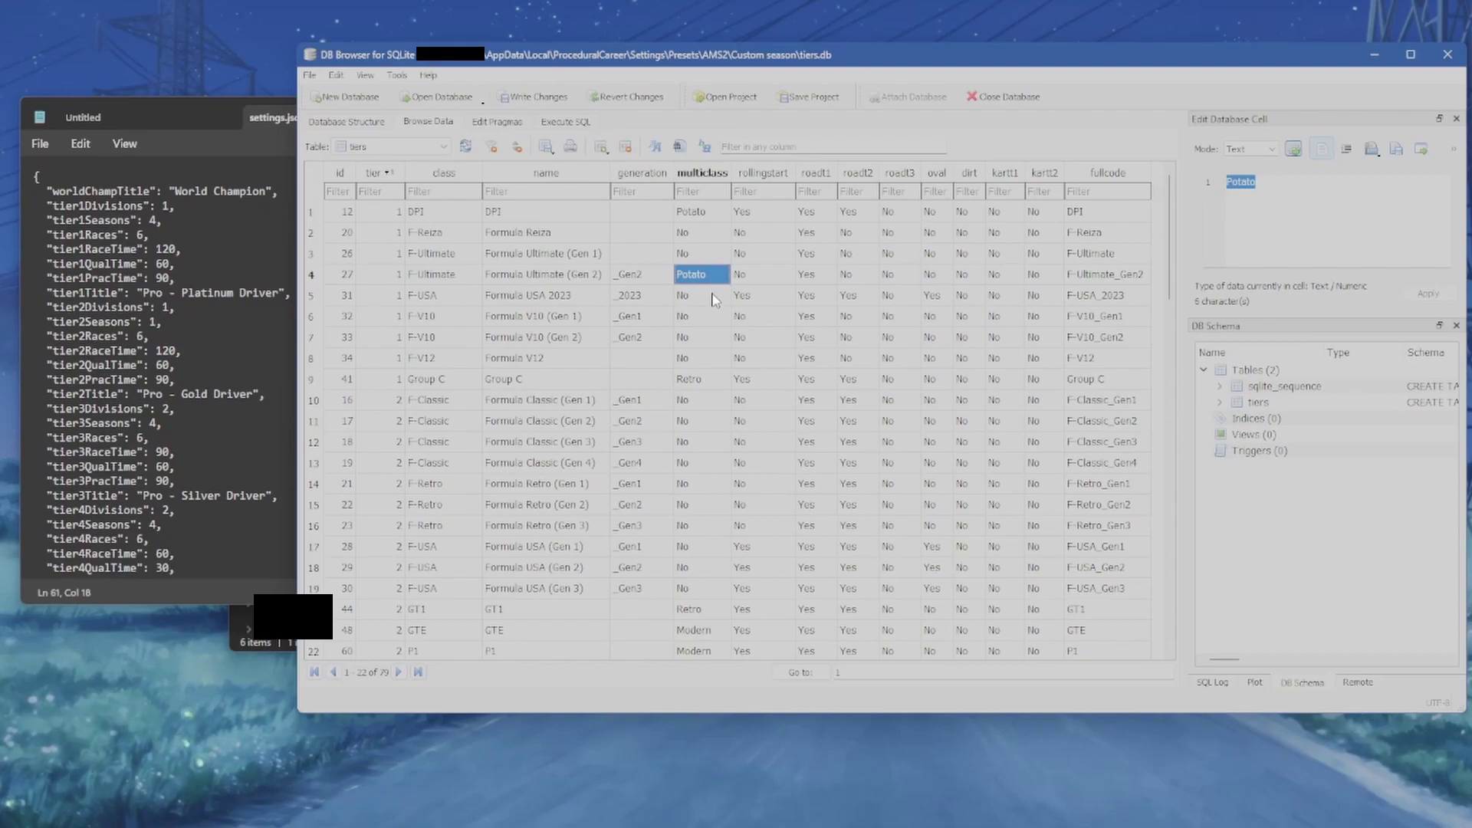
{"action": "key", "text": "ctrl+z"}
{"action": "key", "text": "ctrl+z"}
{"action": "left_click", "coordinate": [743, 279]}
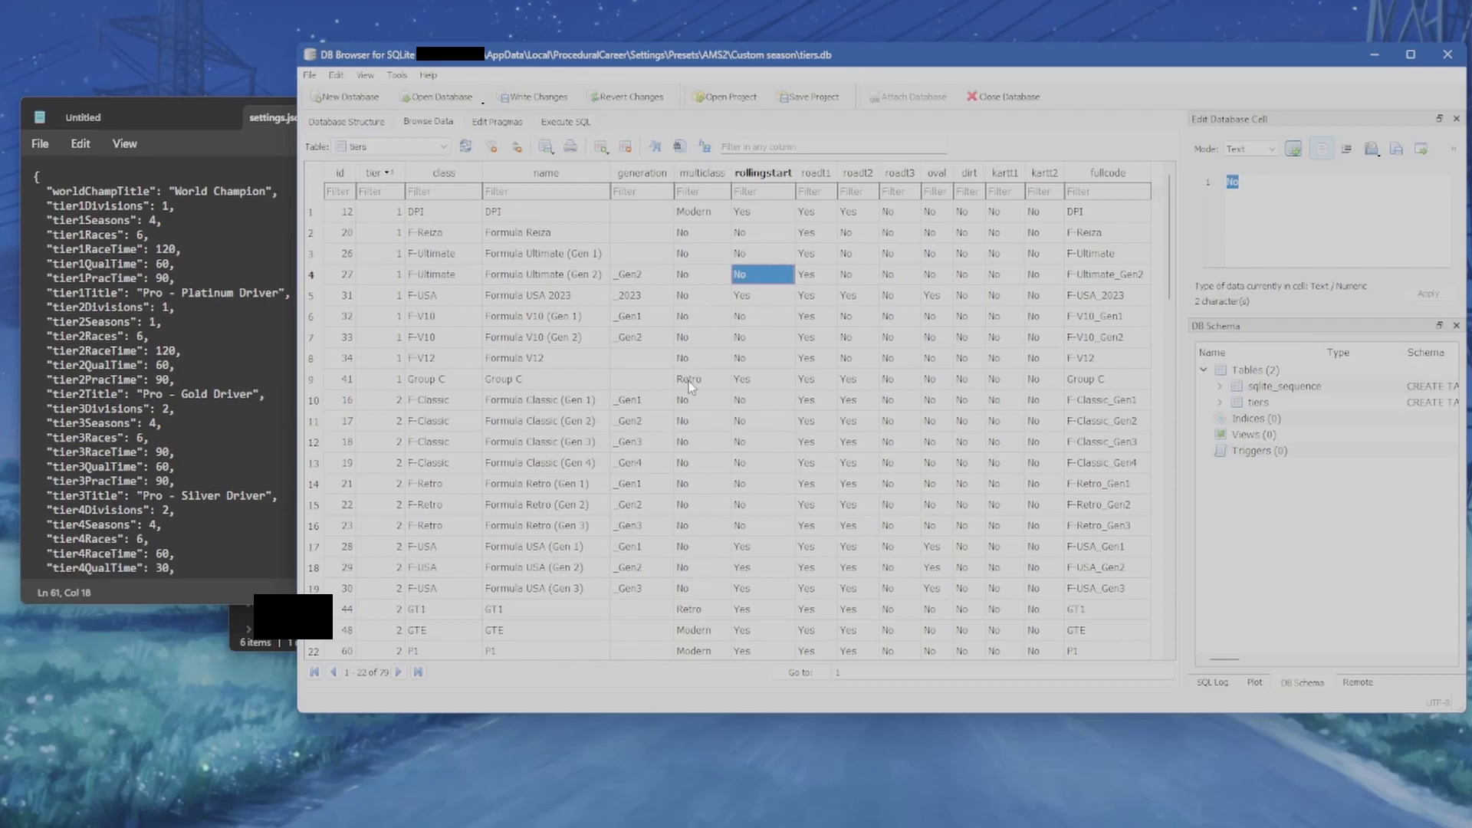
{"action": "left_click", "coordinate": [700, 276]}
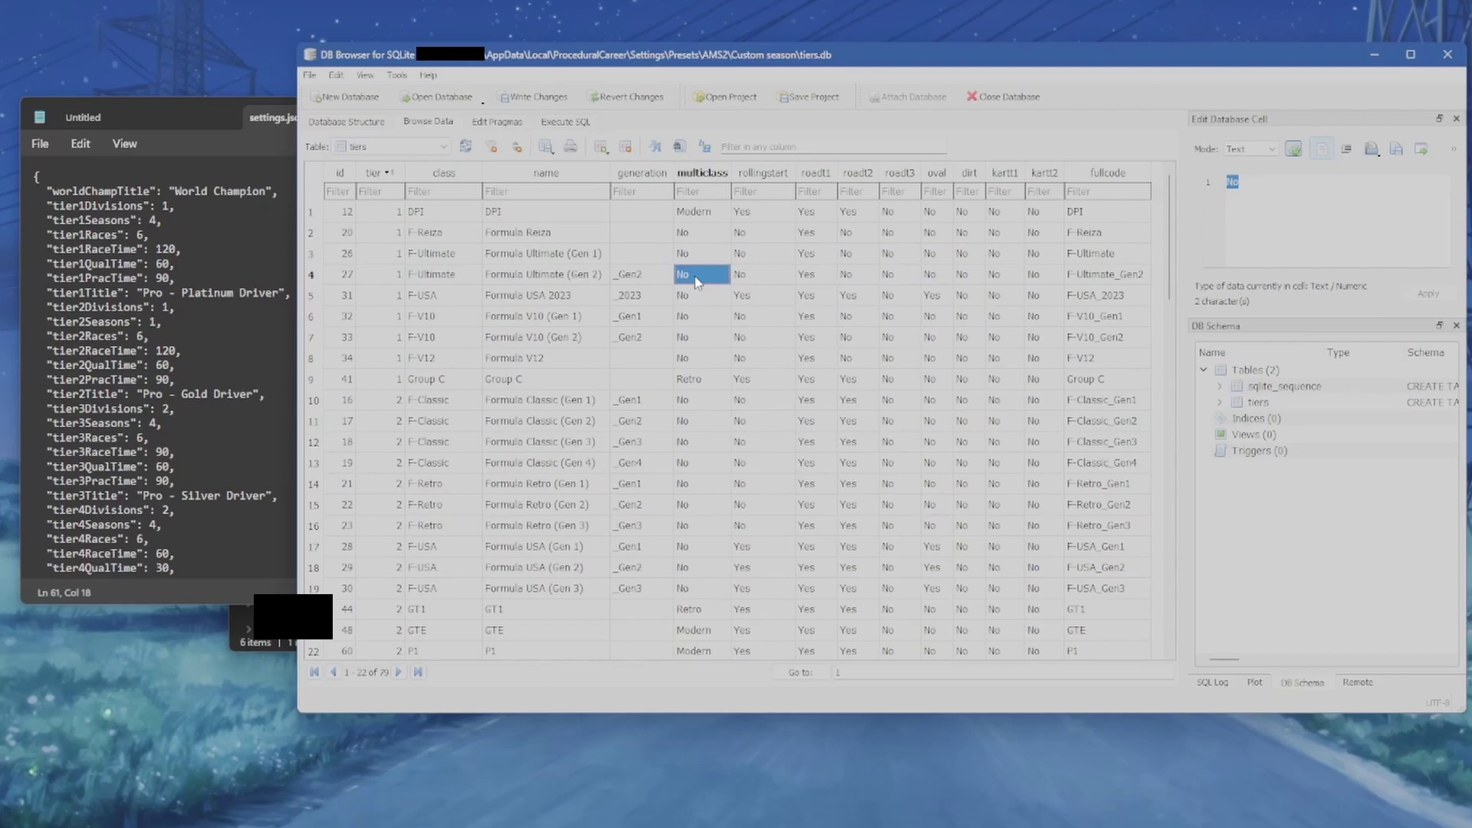
- Inspect the multiclass and rollingstart values across rows 1 to 6
{"action": "left_click", "coordinate": [713, 322]}
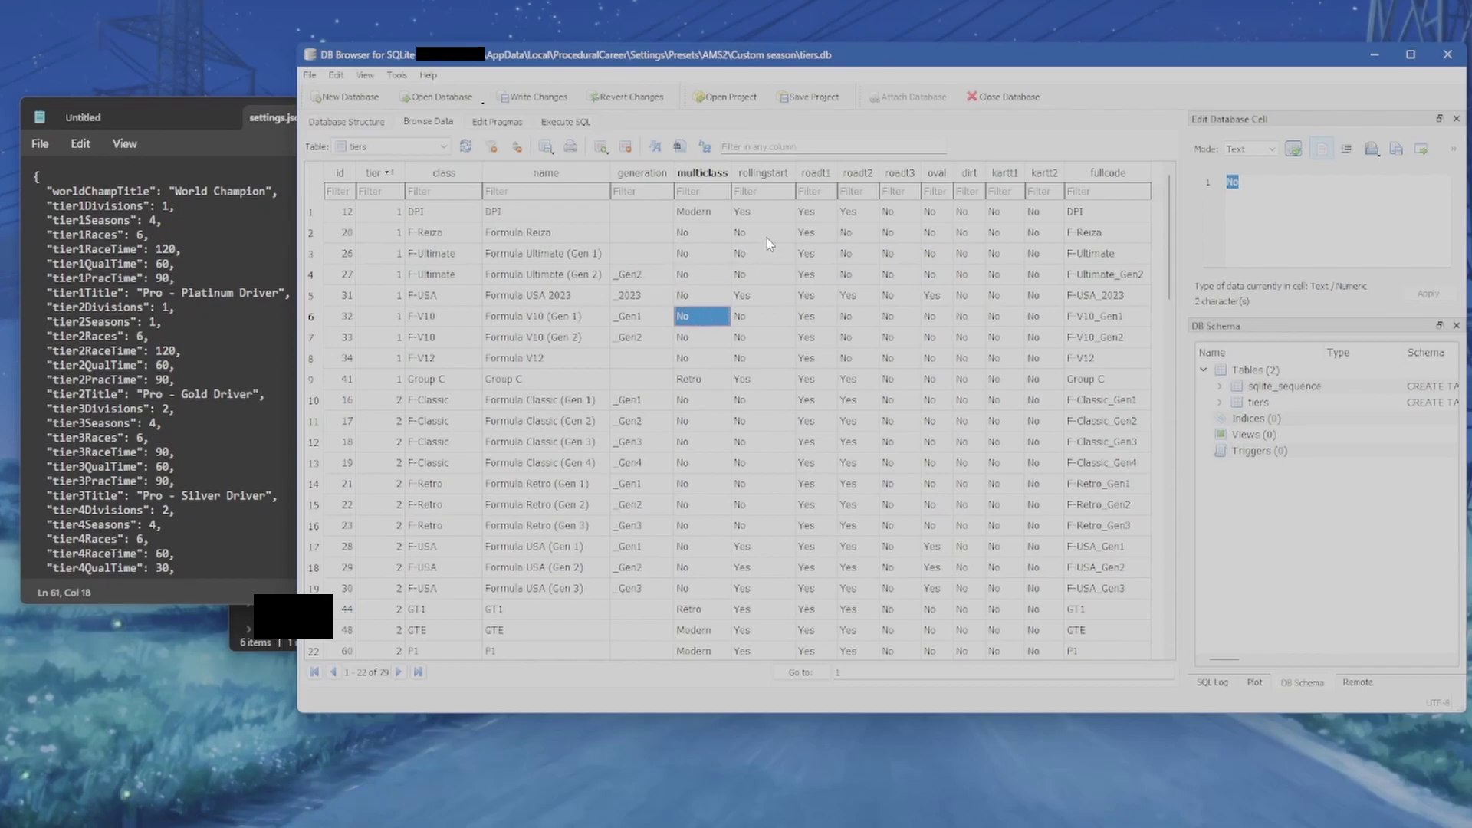
{"action": "left_click", "coordinate": [771, 216]}
{"action": "left_click", "coordinate": [771, 233]}
{"action": "left_click", "coordinate": [767, 295]}
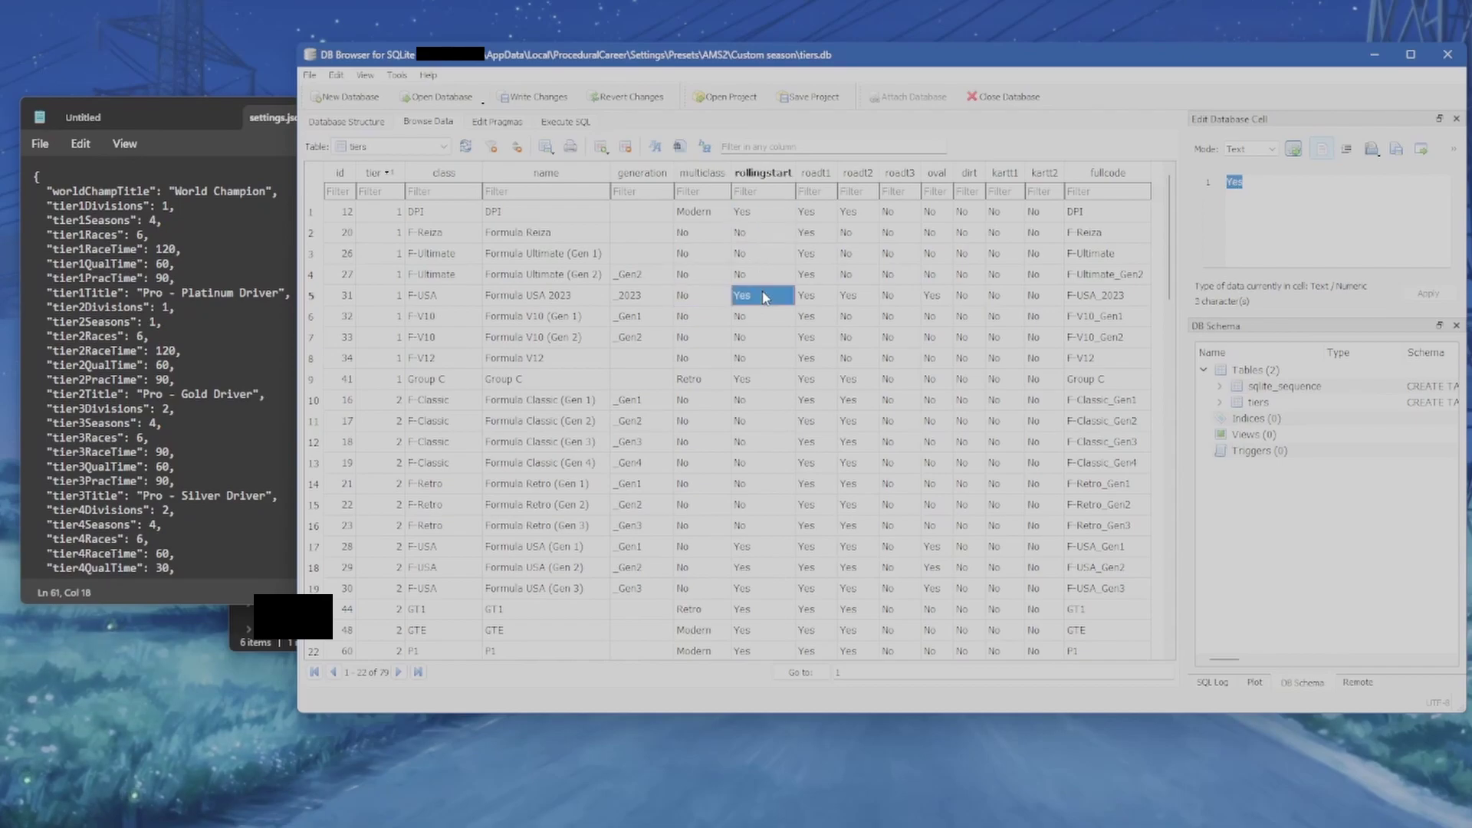
{"action": "left_click", "coordinate": [763, 318]}
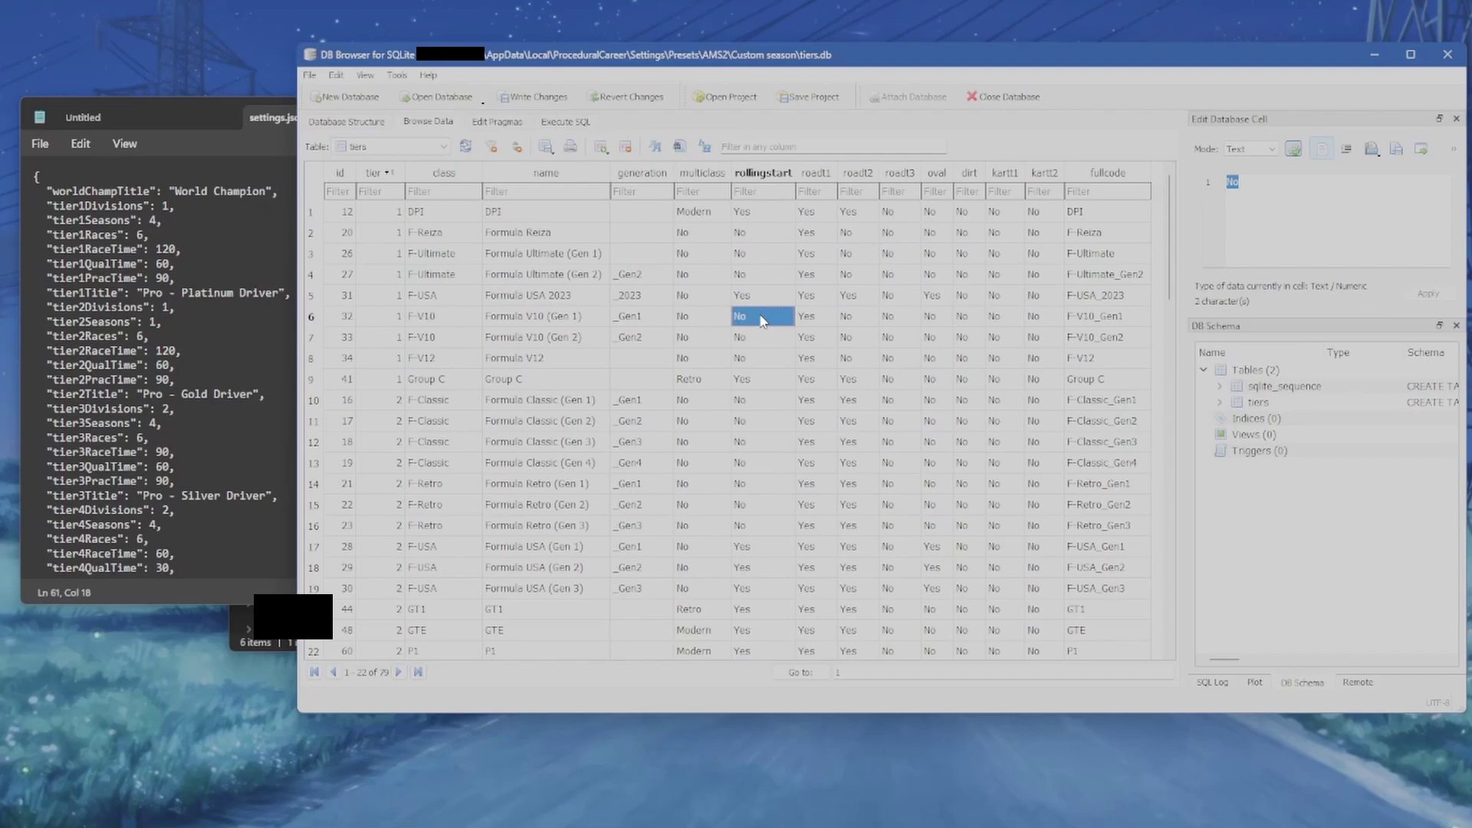
{"action": "left_click", "coordinate": [751, 255]}
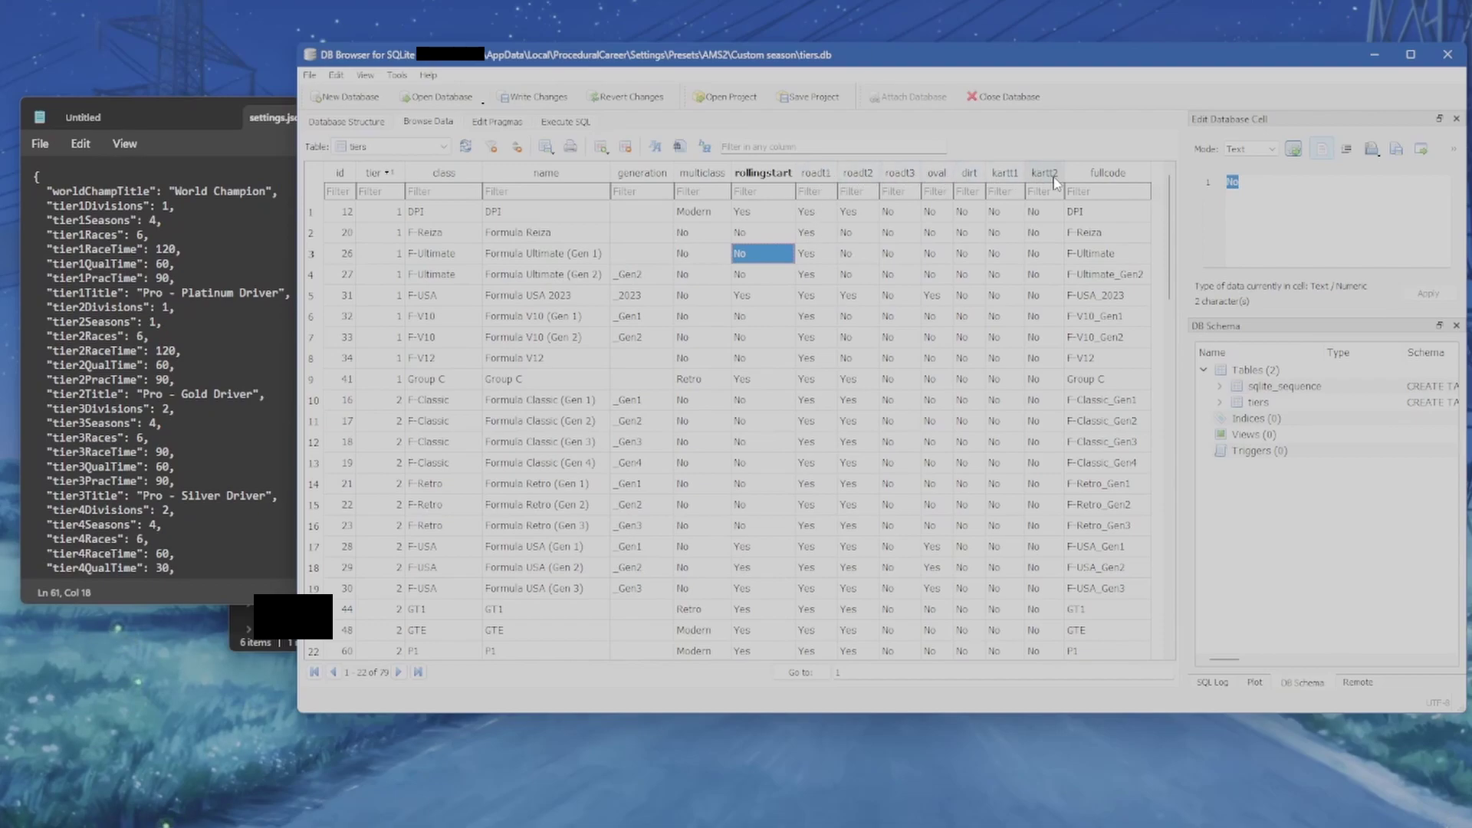
- Inspect the roadt1–roadt3 and oval track flags for DPI and other rows
{"action": "left_click_drag", "start_coordinate": [1035, 295], "coordinate": [830, 306]}
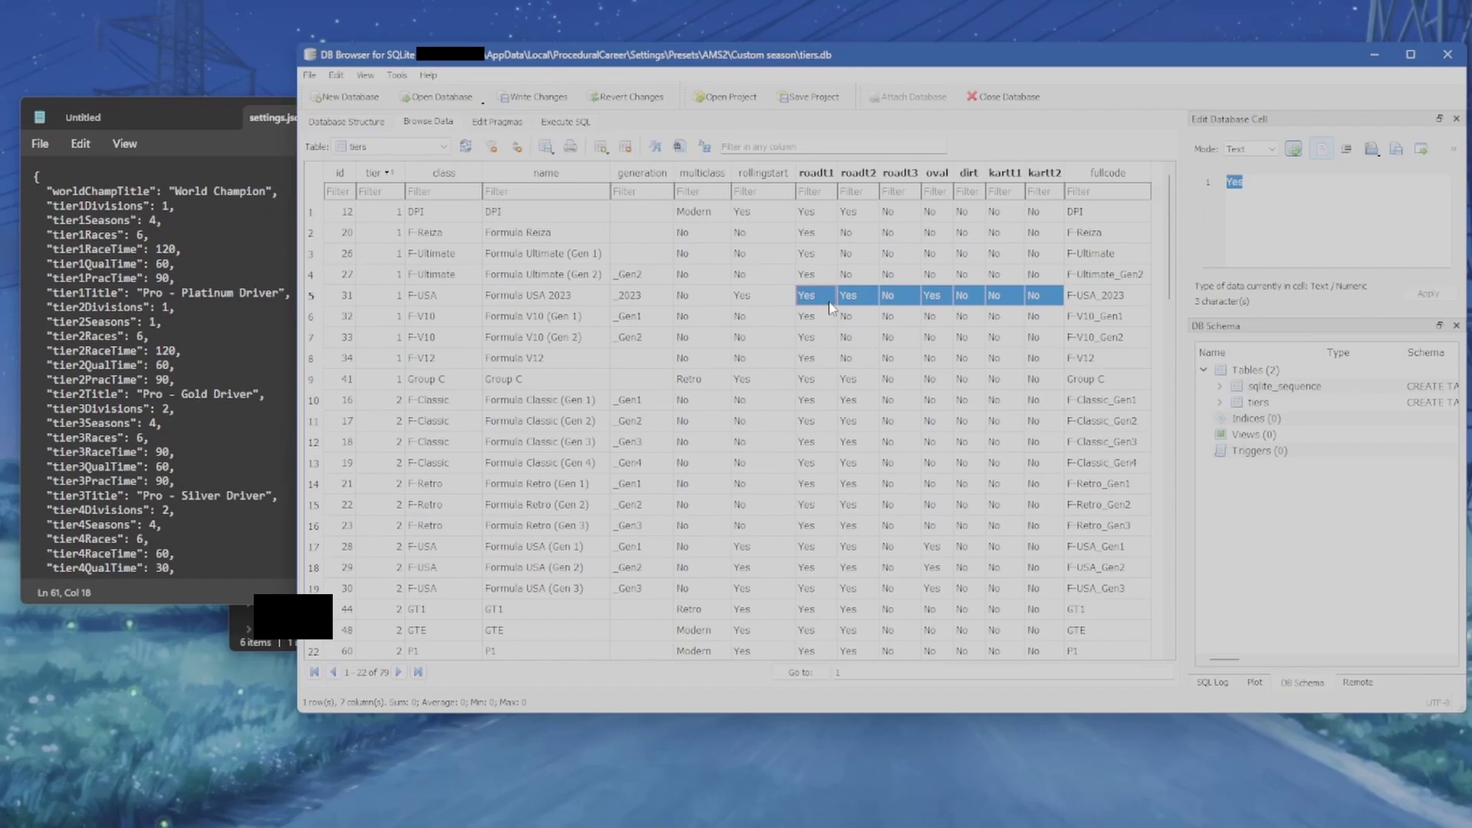
{"action": "left_click", "coordinate": [813, 299]}
{"action": "left_click", "coordinate": [810, 339]}
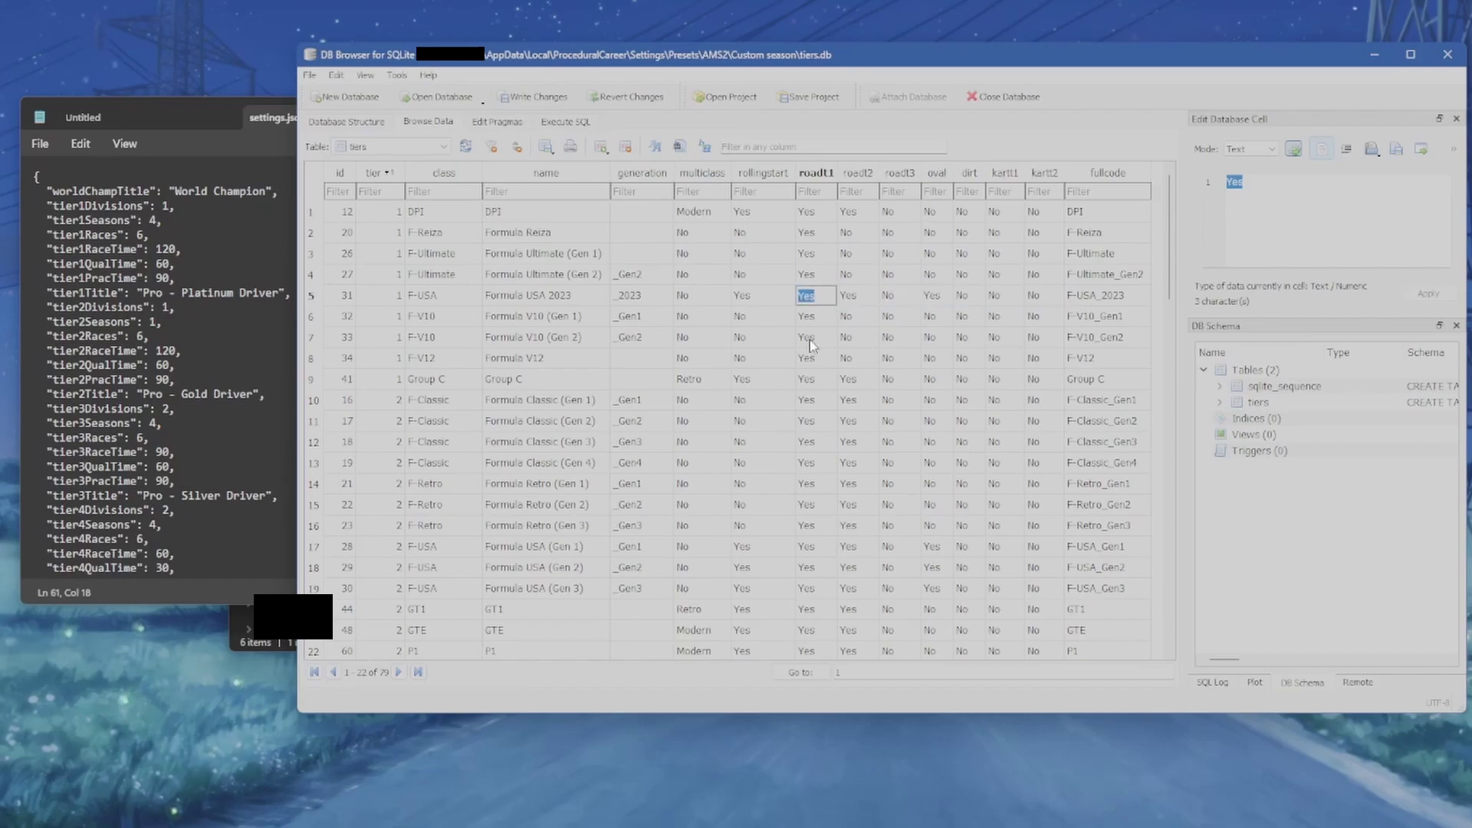
{"action": "left_click", "coordinate": [852, 300]}
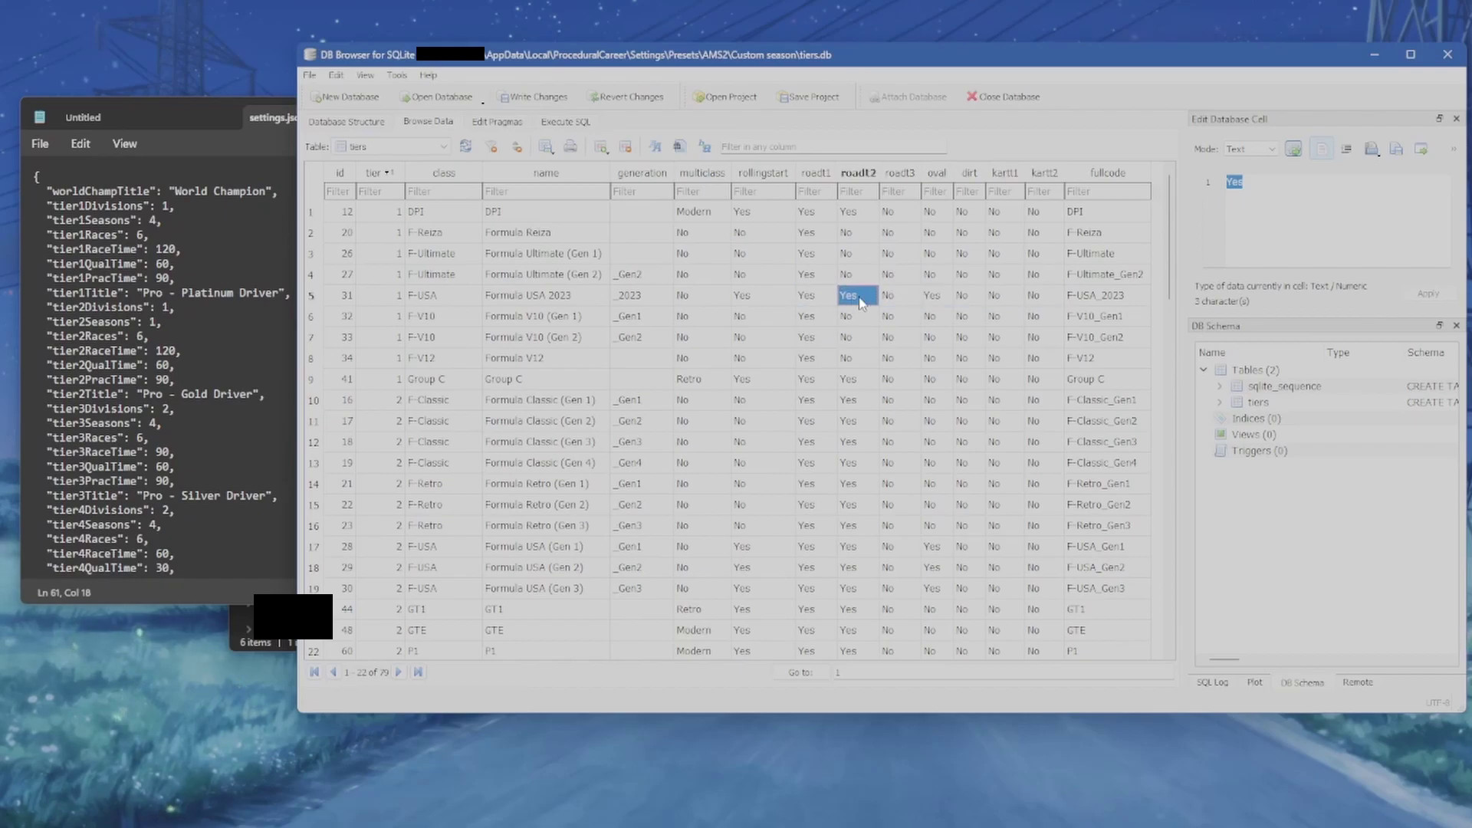
{"action": "left_click", "coordinate": [904, 299]}
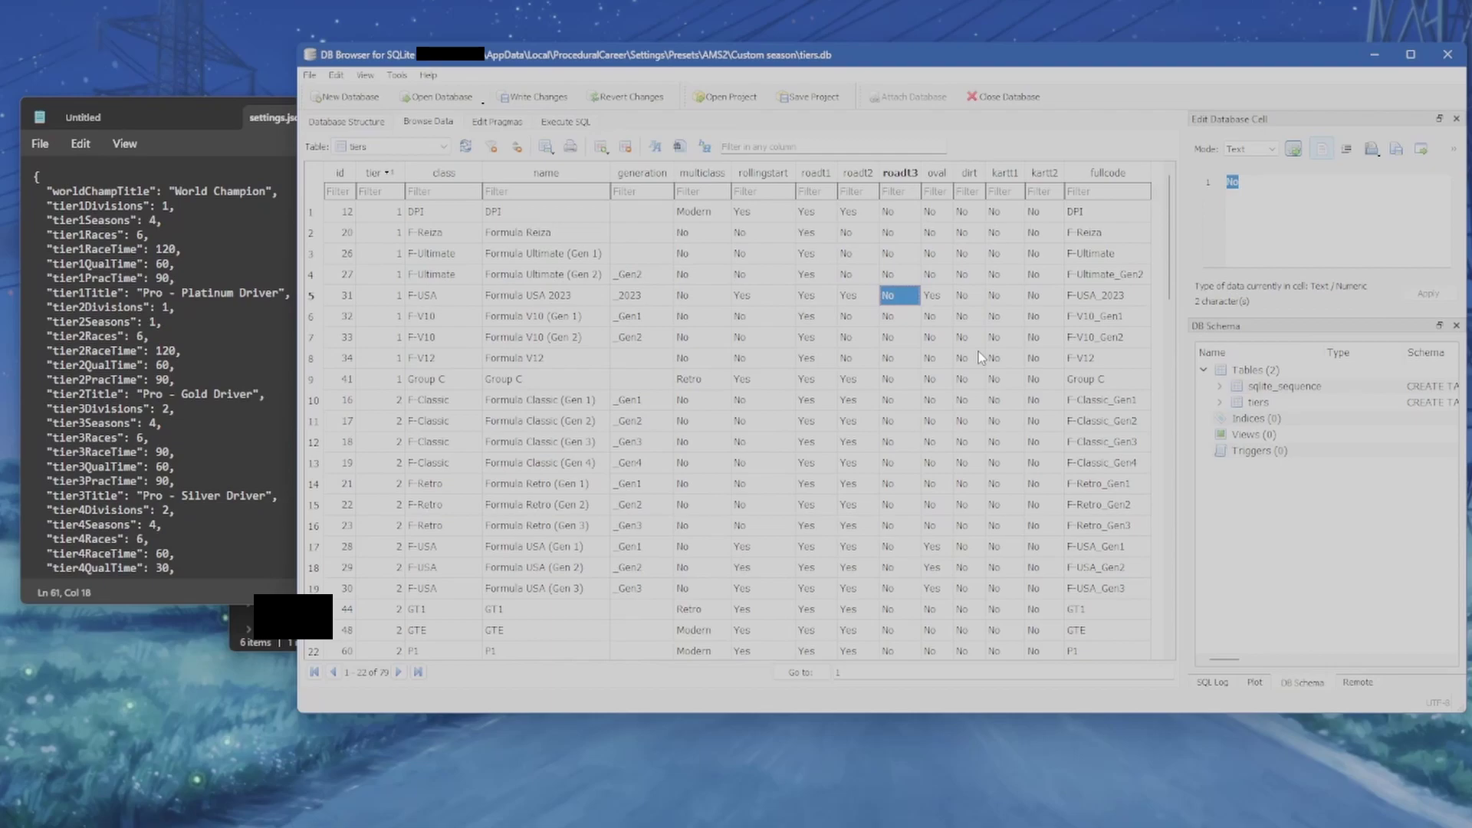
{"action": "left_click", "coordinate": [821, 213]}
{"action": "left_click", "coordinate": [864, 216]}
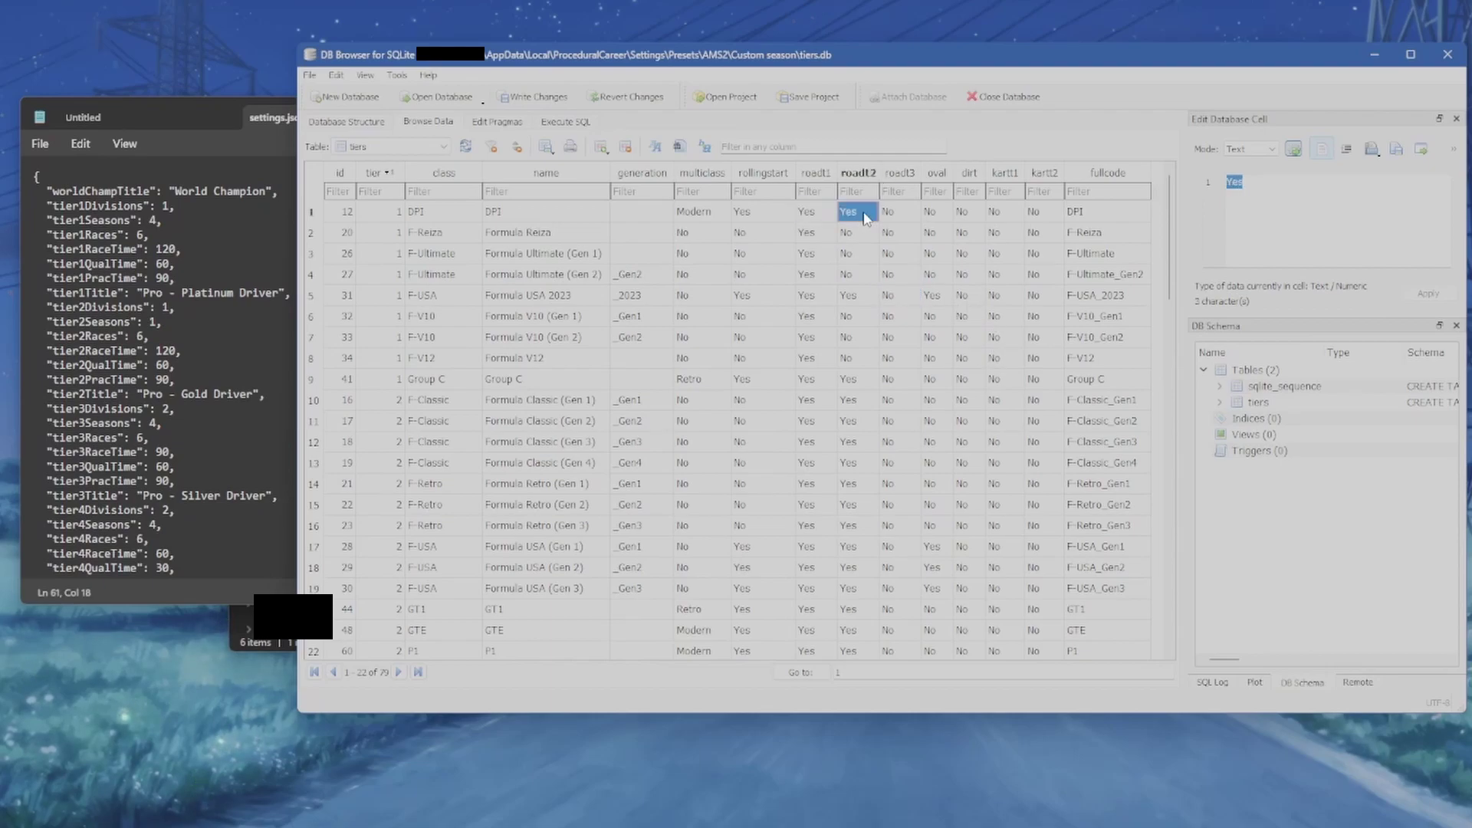
{"action": "left_click_drag", "start_coordinate": [894, 214], "coordinate": [1041, 221]}
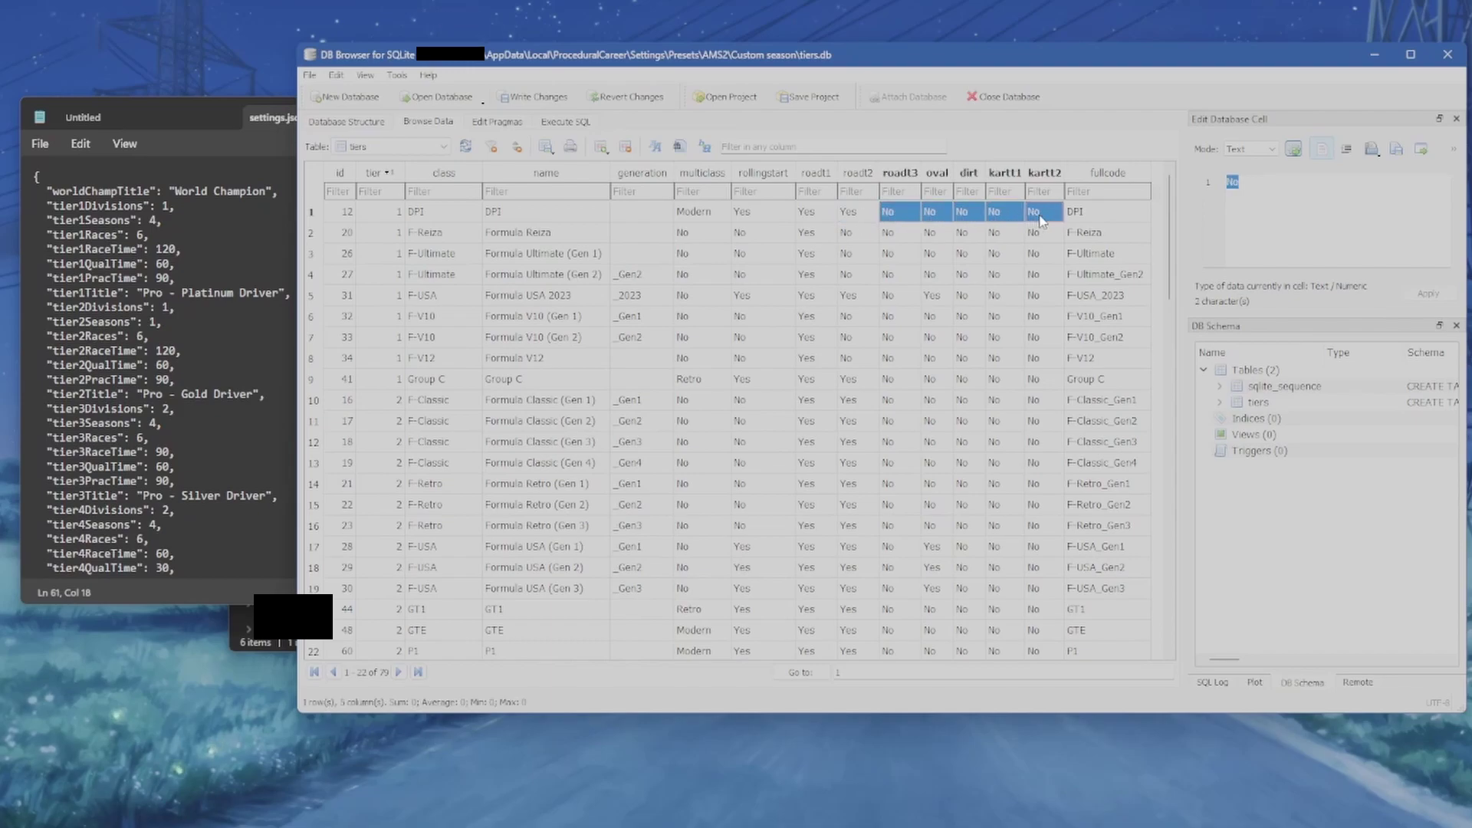
{"action": "left_click", "coordinate": [949, 343]}
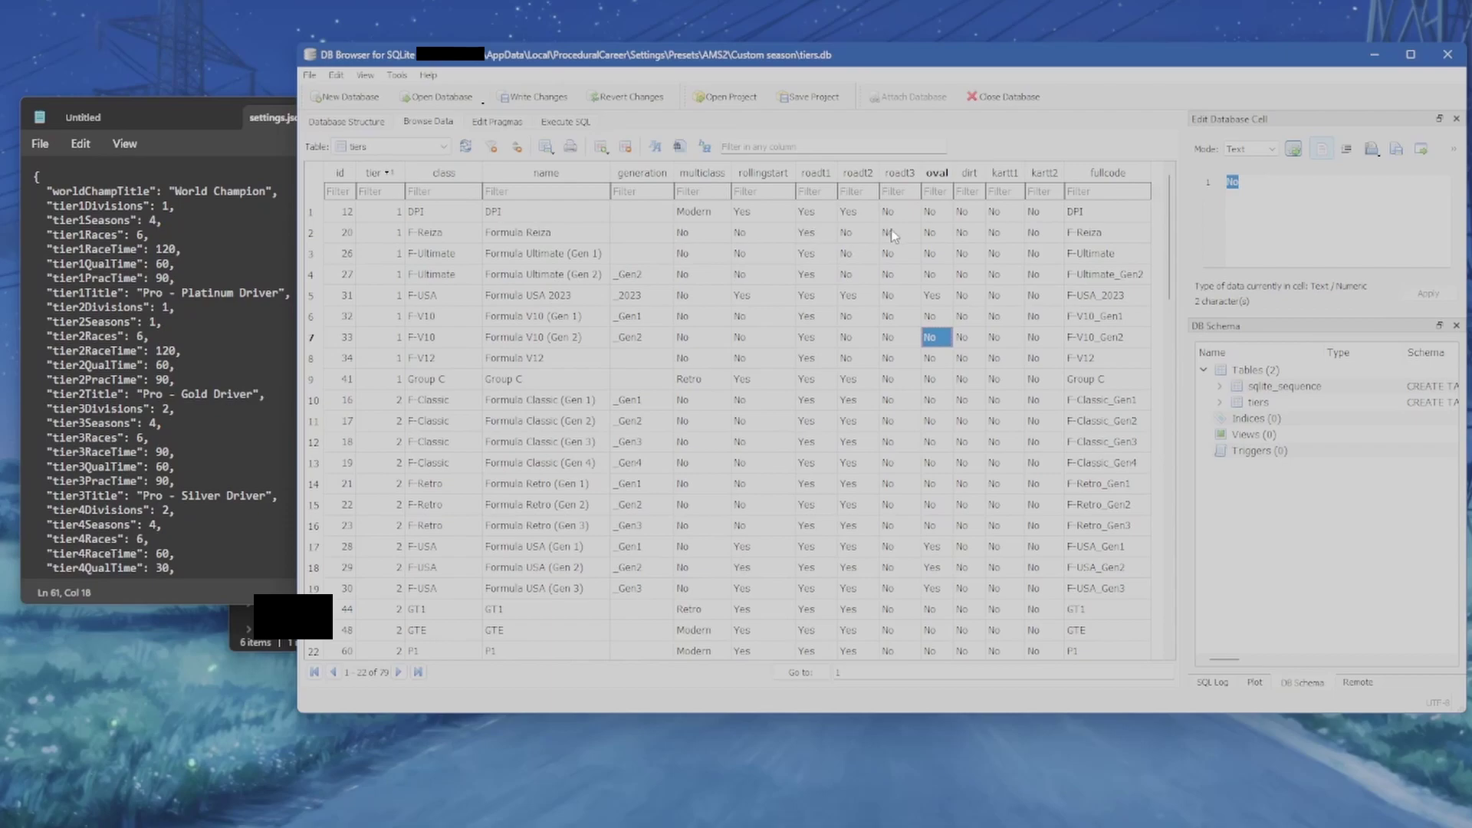
- Change the DPI row's oval value to Yes and write the change to tiers.db
{"action": "left_click", "coordinate": [936, 212]}
{"action": "type", "text": "Yes"}
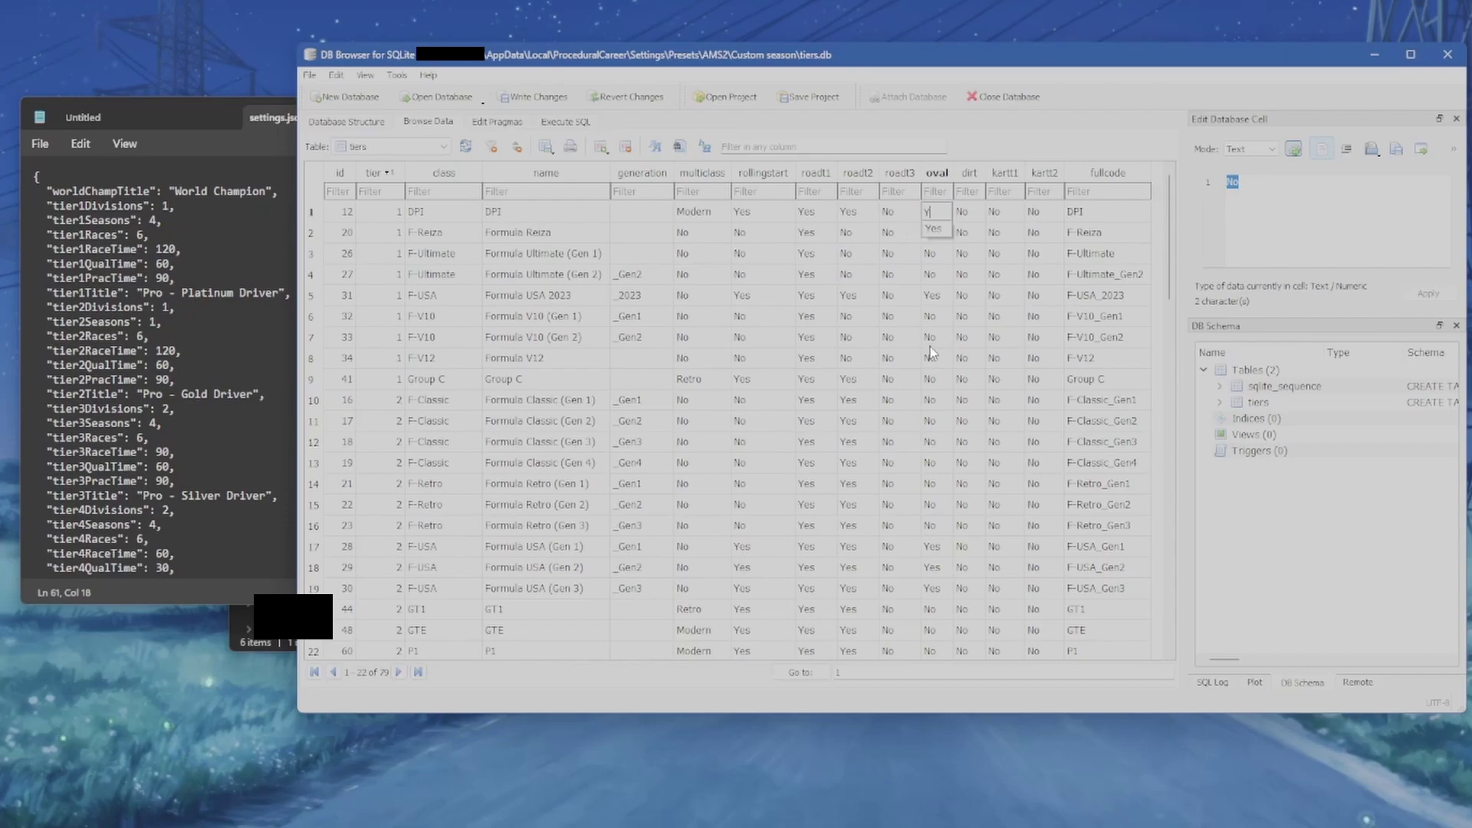
{"action": "left_click", "coordinate": [934, 296]}
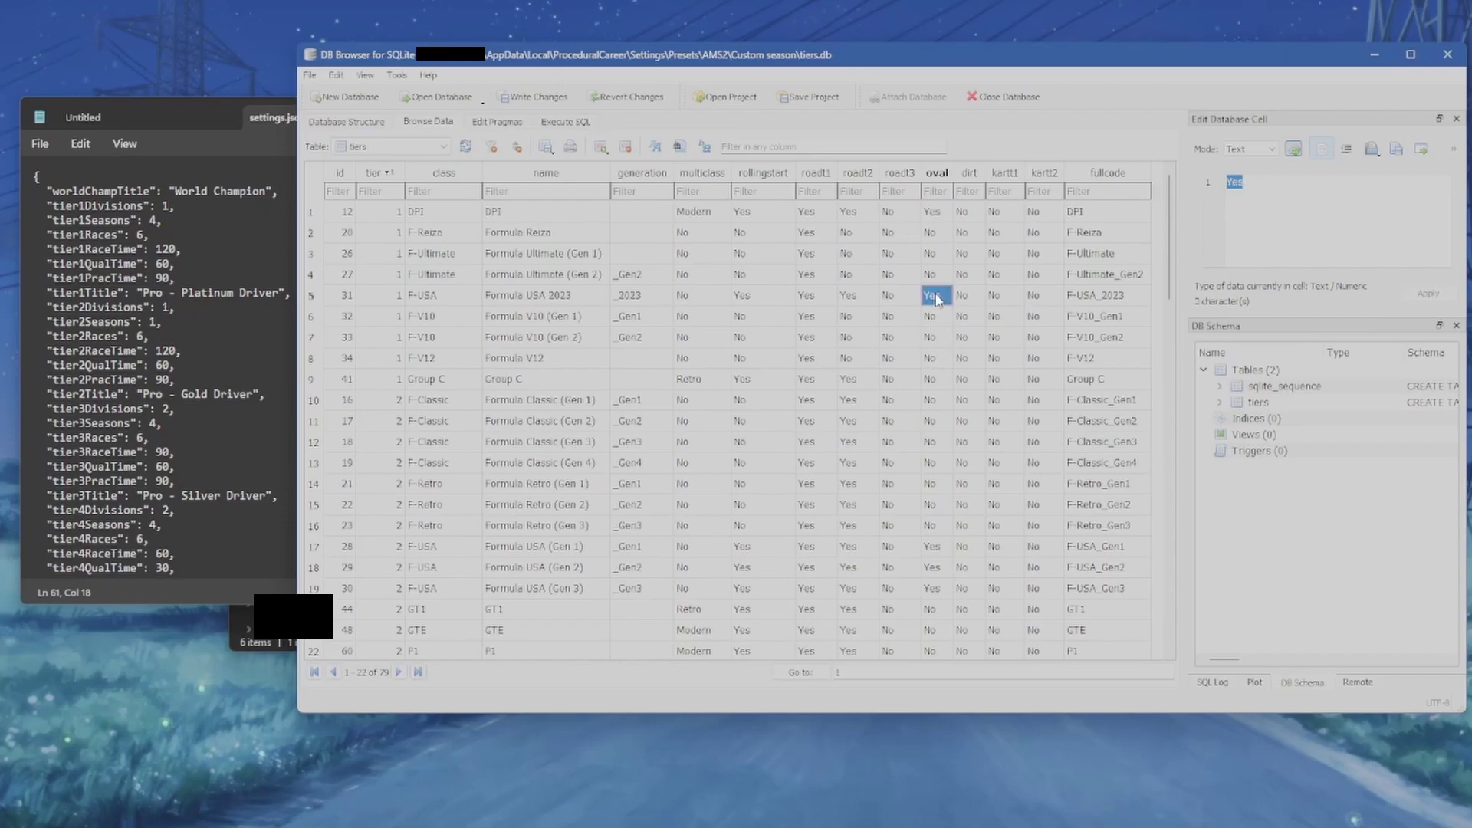
{"action": "left_click", "coordinate": [530, 97]}
{"action": "left_click", "coordinate": [935, 212]}
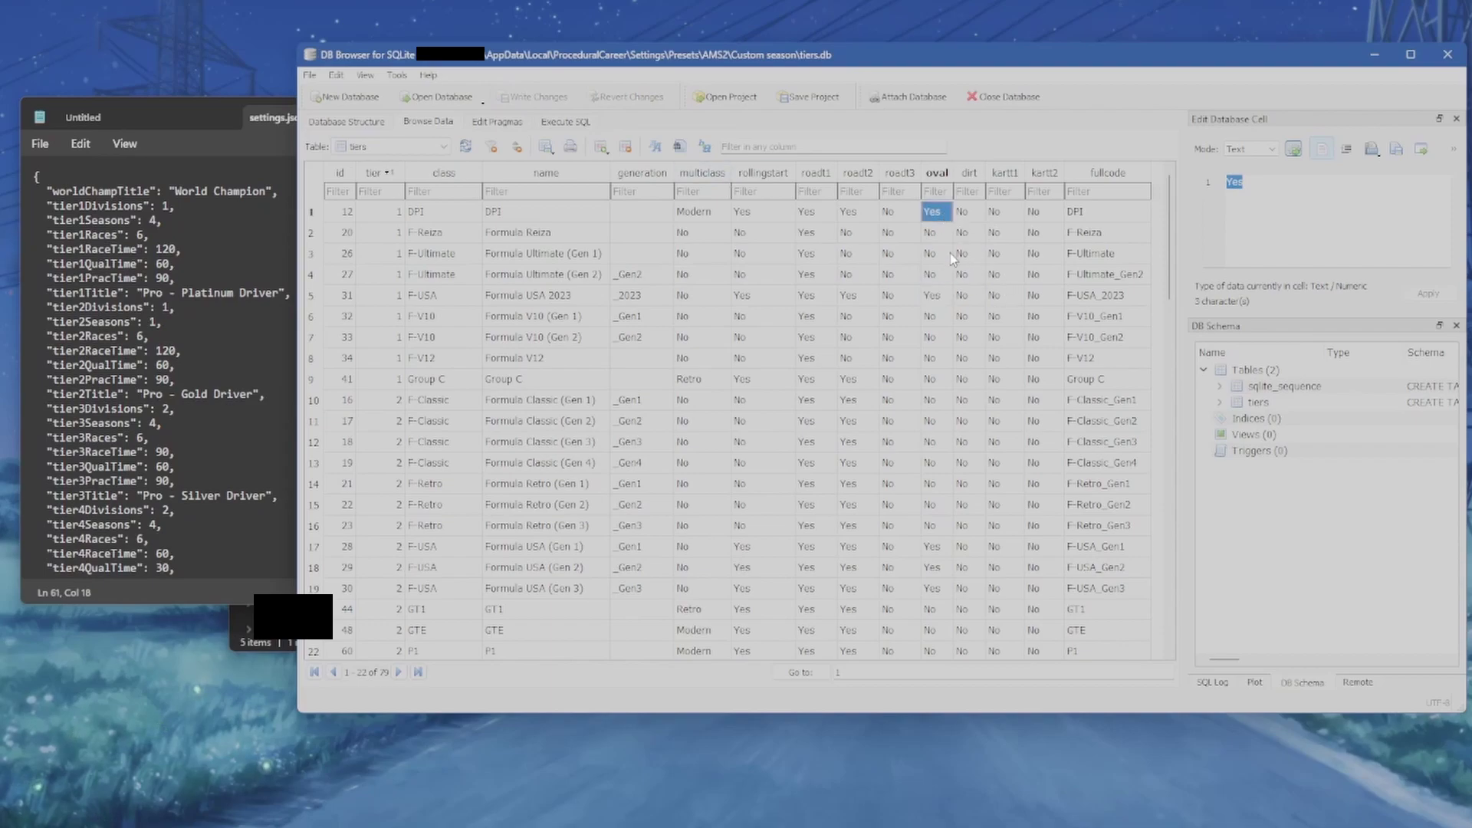
{"action": "left_click", "coordinate": [1092, 257]}
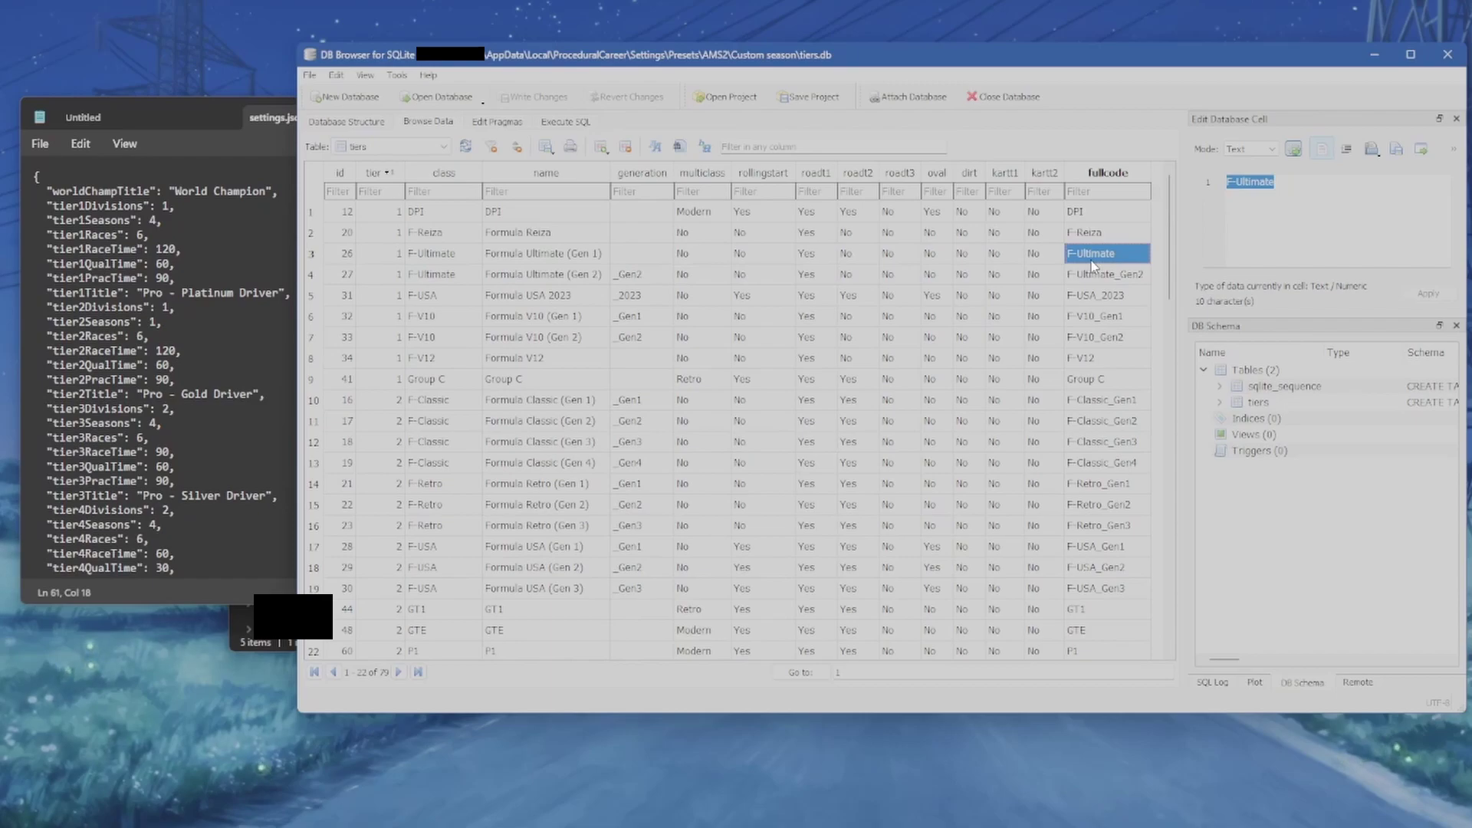
{"action": "left_click", "coordinate": [787, 355]}
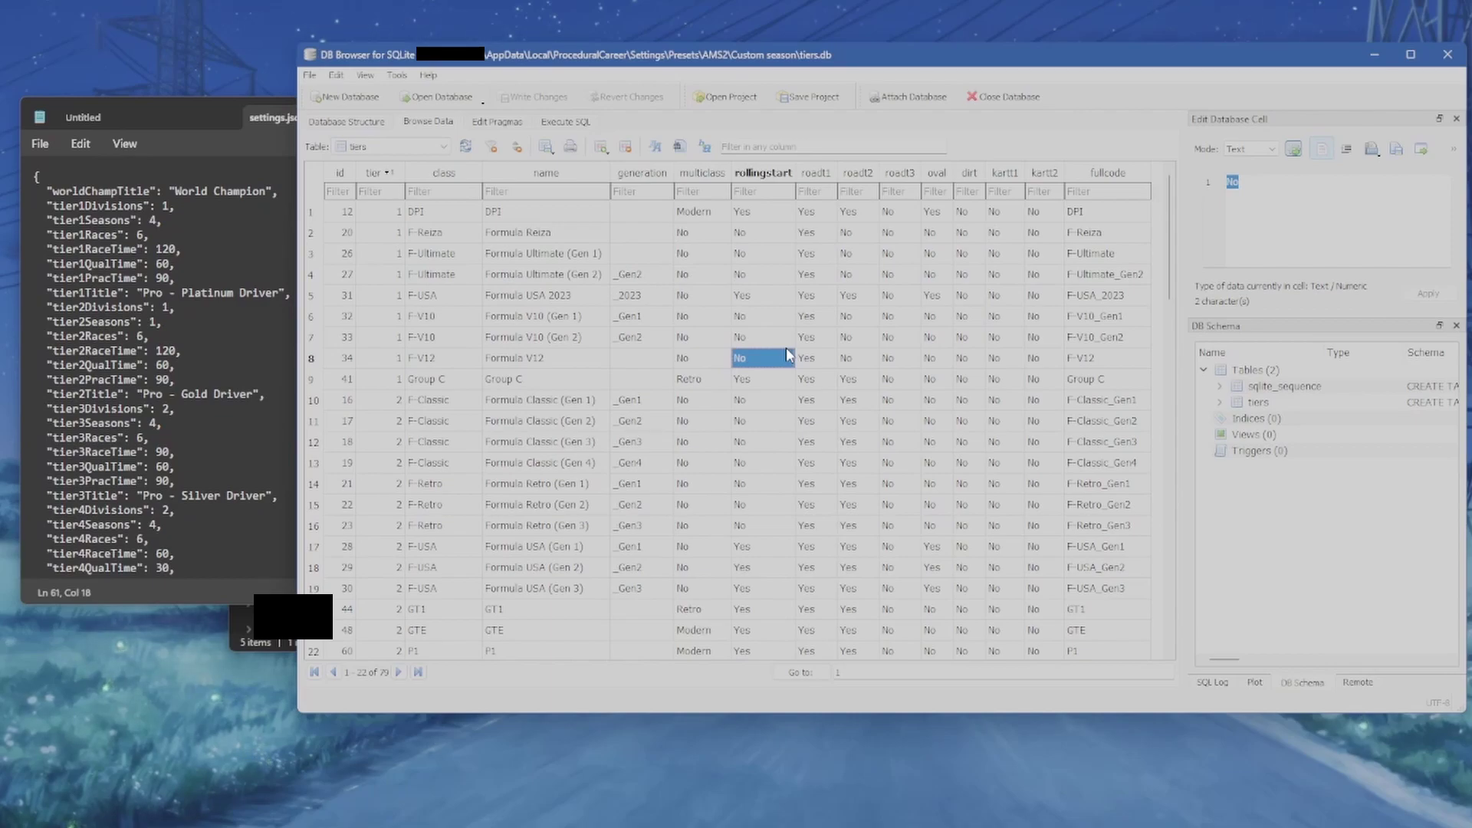
{"action": "left_click", "coordinate": [823, 276]}
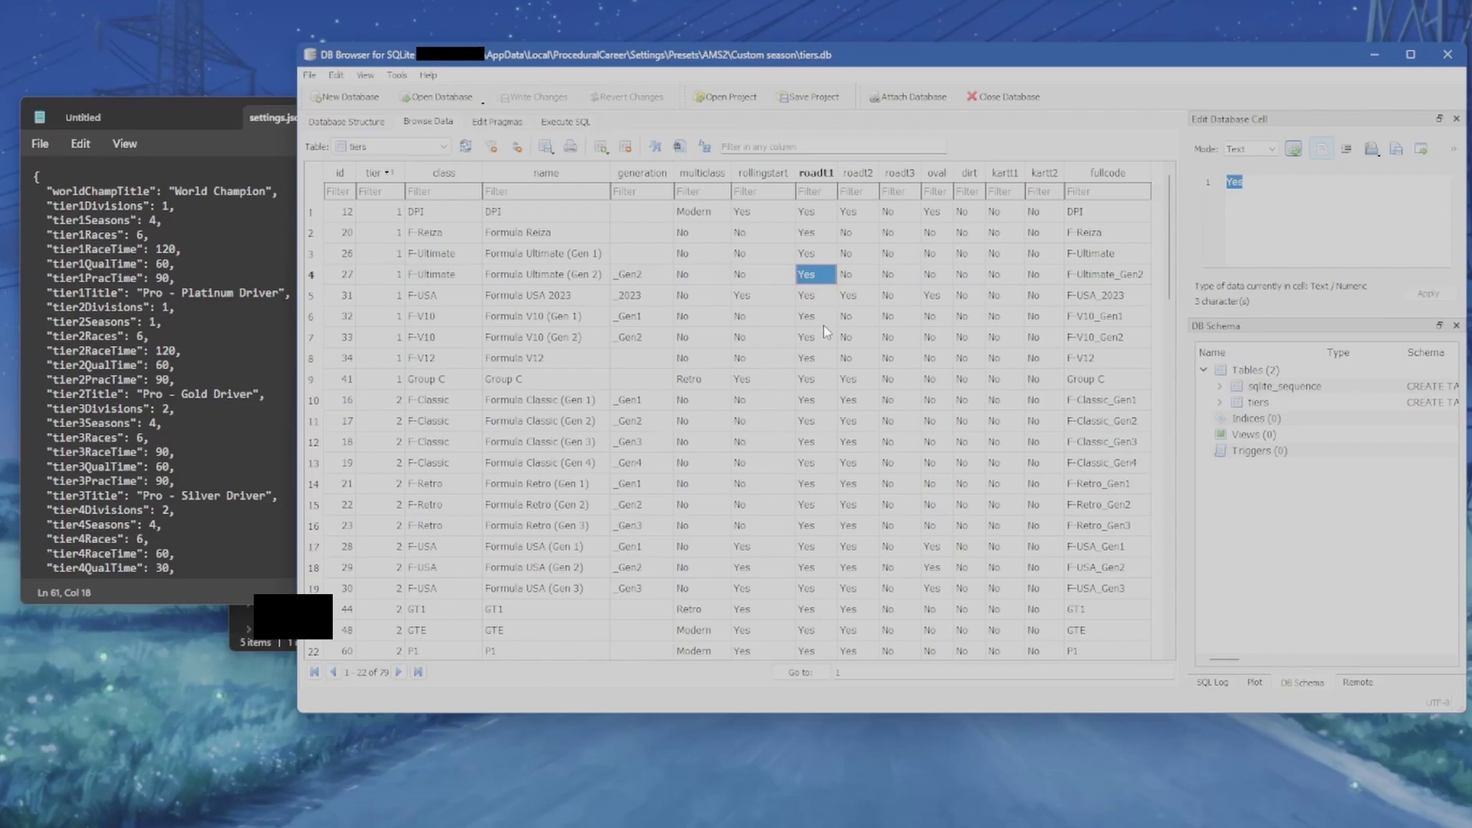
{"action": "scroll", "coordinate": [770, 397], "scroll_direction": "down", "scroll_amount": 5}
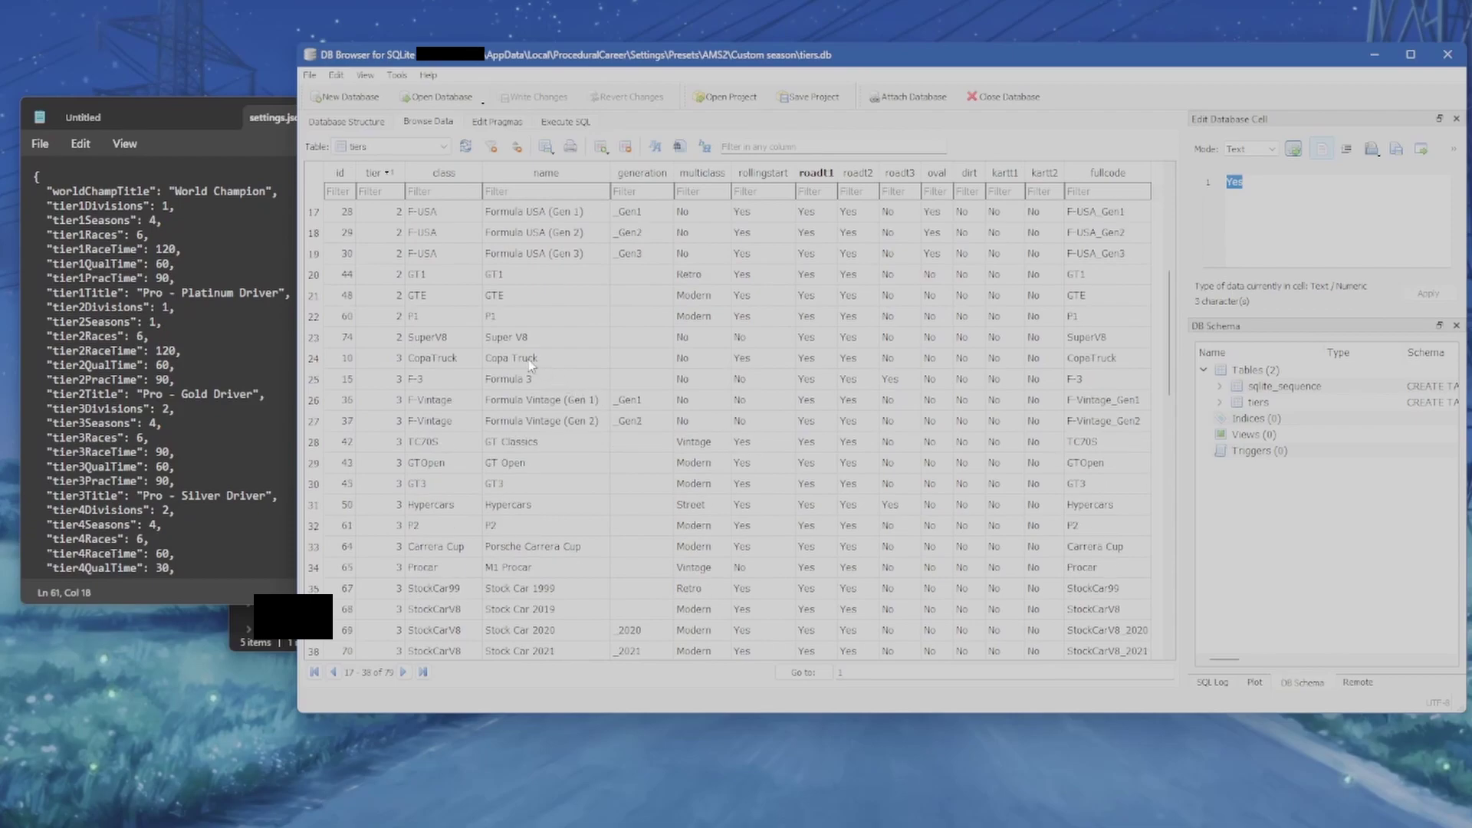
- Select the Copa Truck record and delete it, leaving Formula 3 after Super V8
{"action": "left_click", "coordinate": [527, 361]}
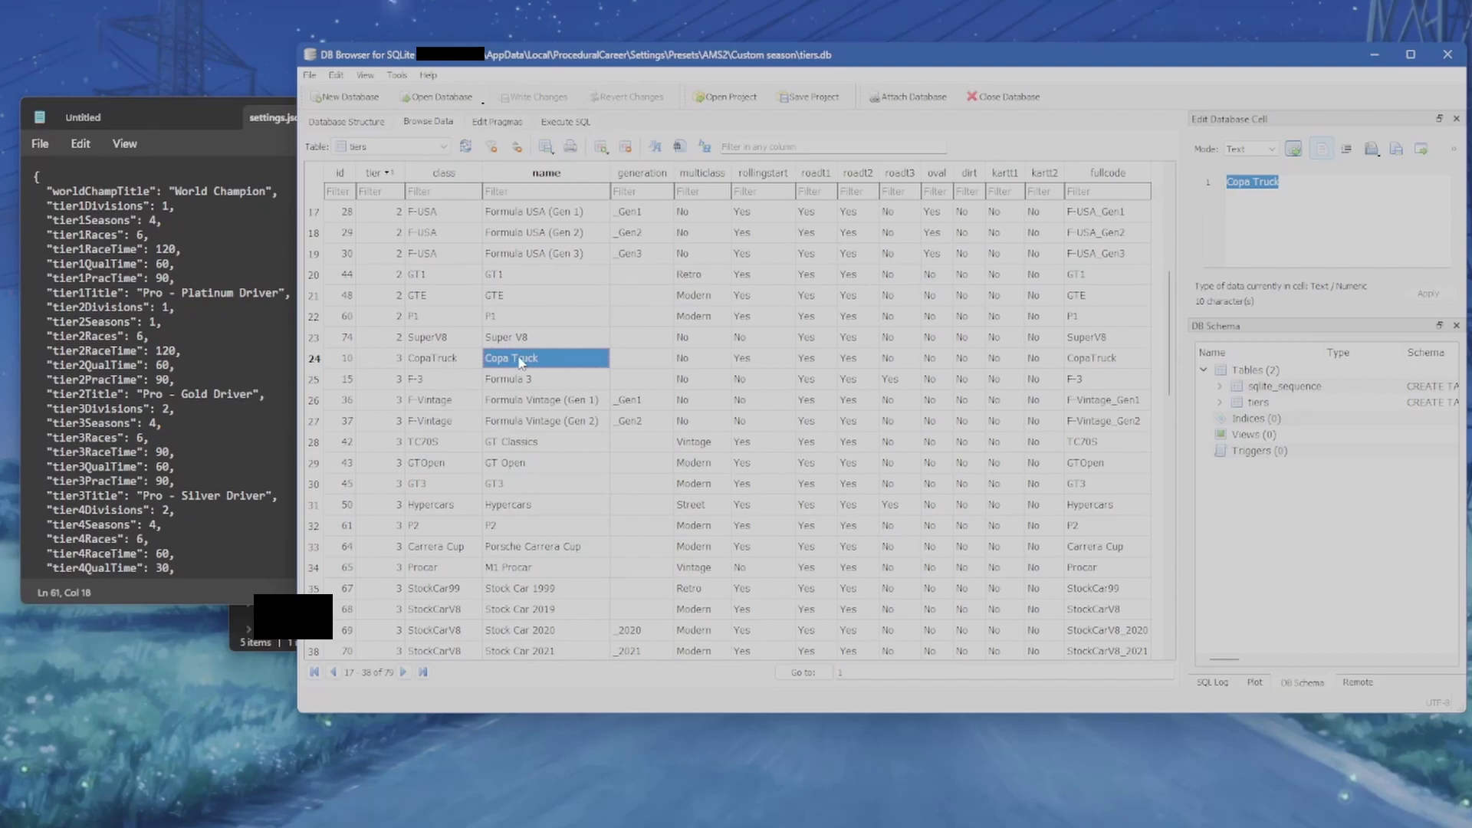
{"action": "key", "text": "Right"}
{"action": "left_click", "coordinate": [435, 361]}
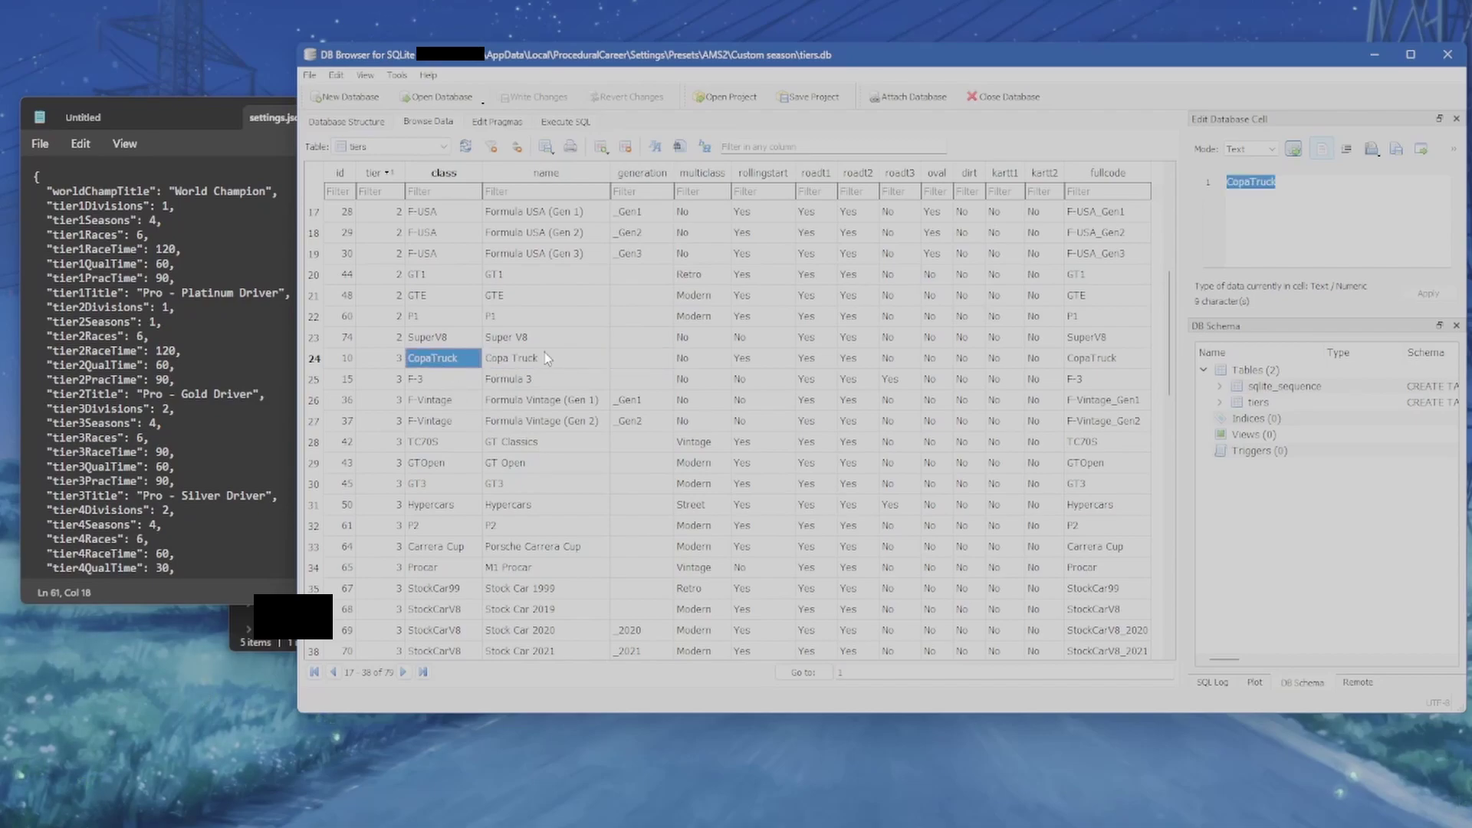
{"action": "left_click", "coordinate": [628, 149]}
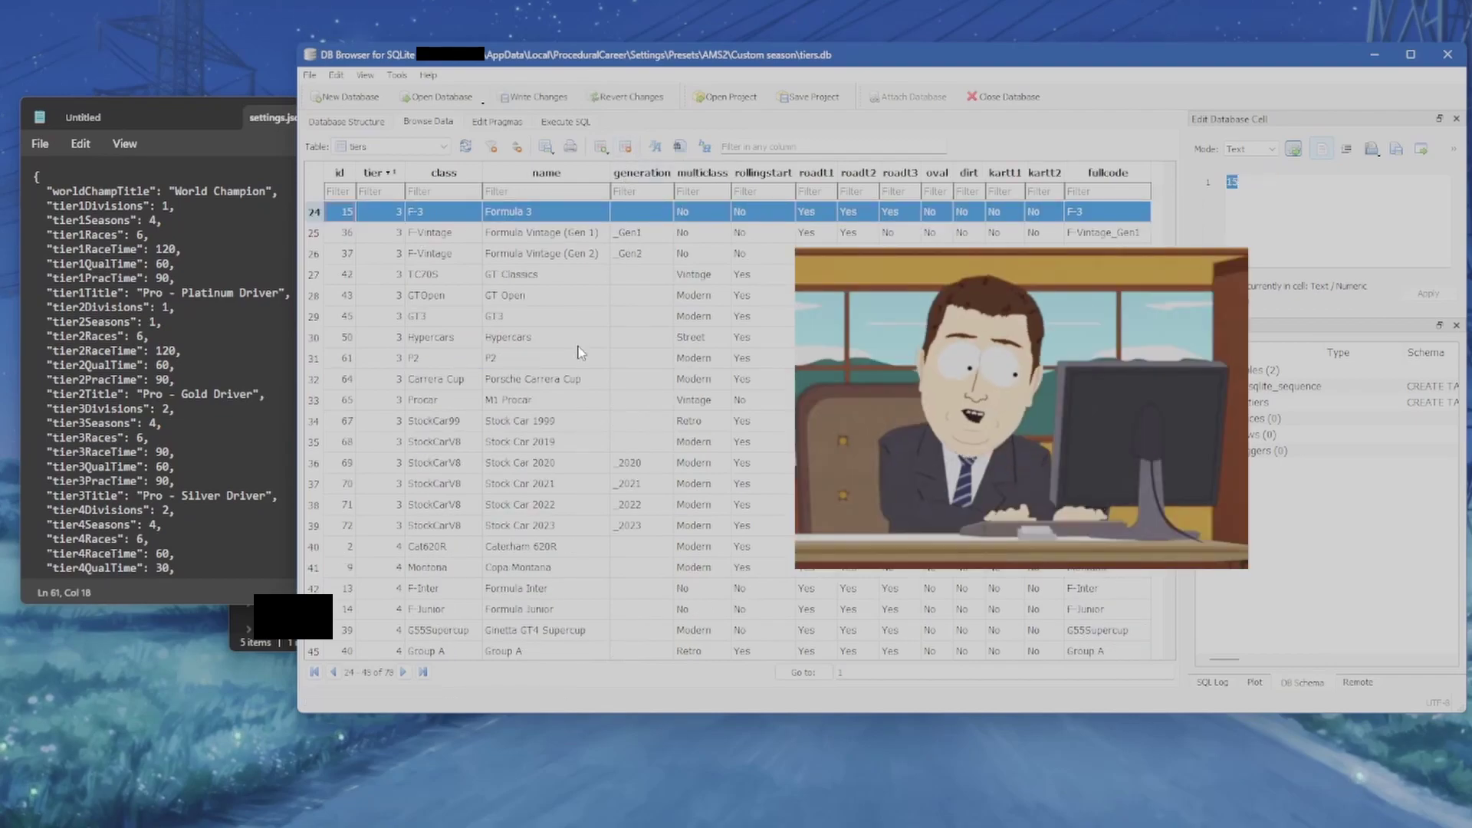
{"action": "left_click", "coordinate": [578, 344]}
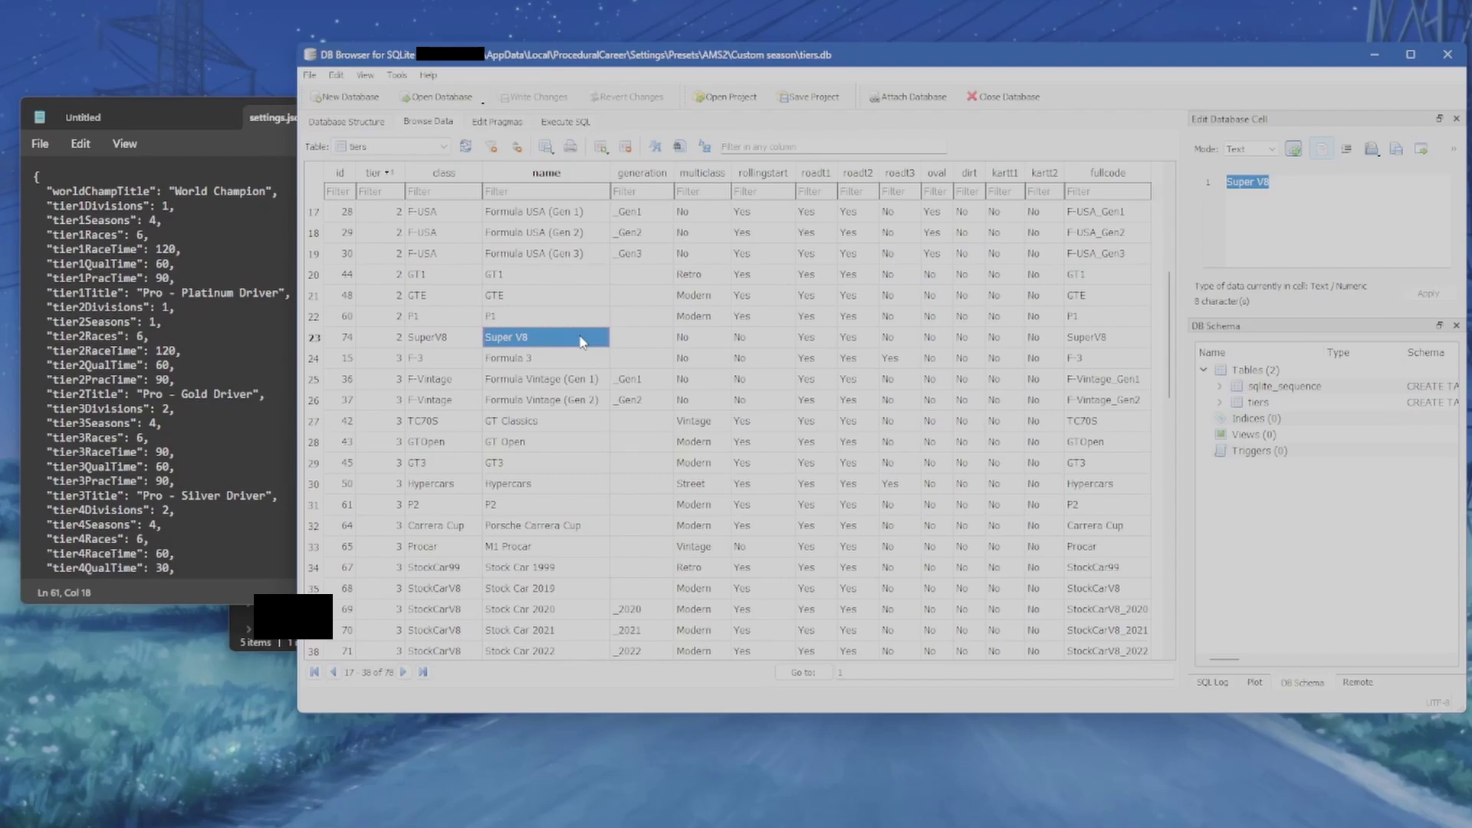
{"action": "scroll", "coordinate": [476, 376], "scroll_direction": "down", "scroll_amount": 1}
{"action": "key", "text": "Down"}
{"action": "key", "text": "Down"}
{"action": "key", "text": "Down"}
{"action": "key", "text": "Down"}
{"action": "key", "text": "Down"}
{"action": "key", "text": "Down"}
{"action": "key", "text": "Down"}
- Copy the tier-3 GT3 row's values from tier to fullcode and add a blank record
{"action": "left_click", "coordinate": [511, 402]}
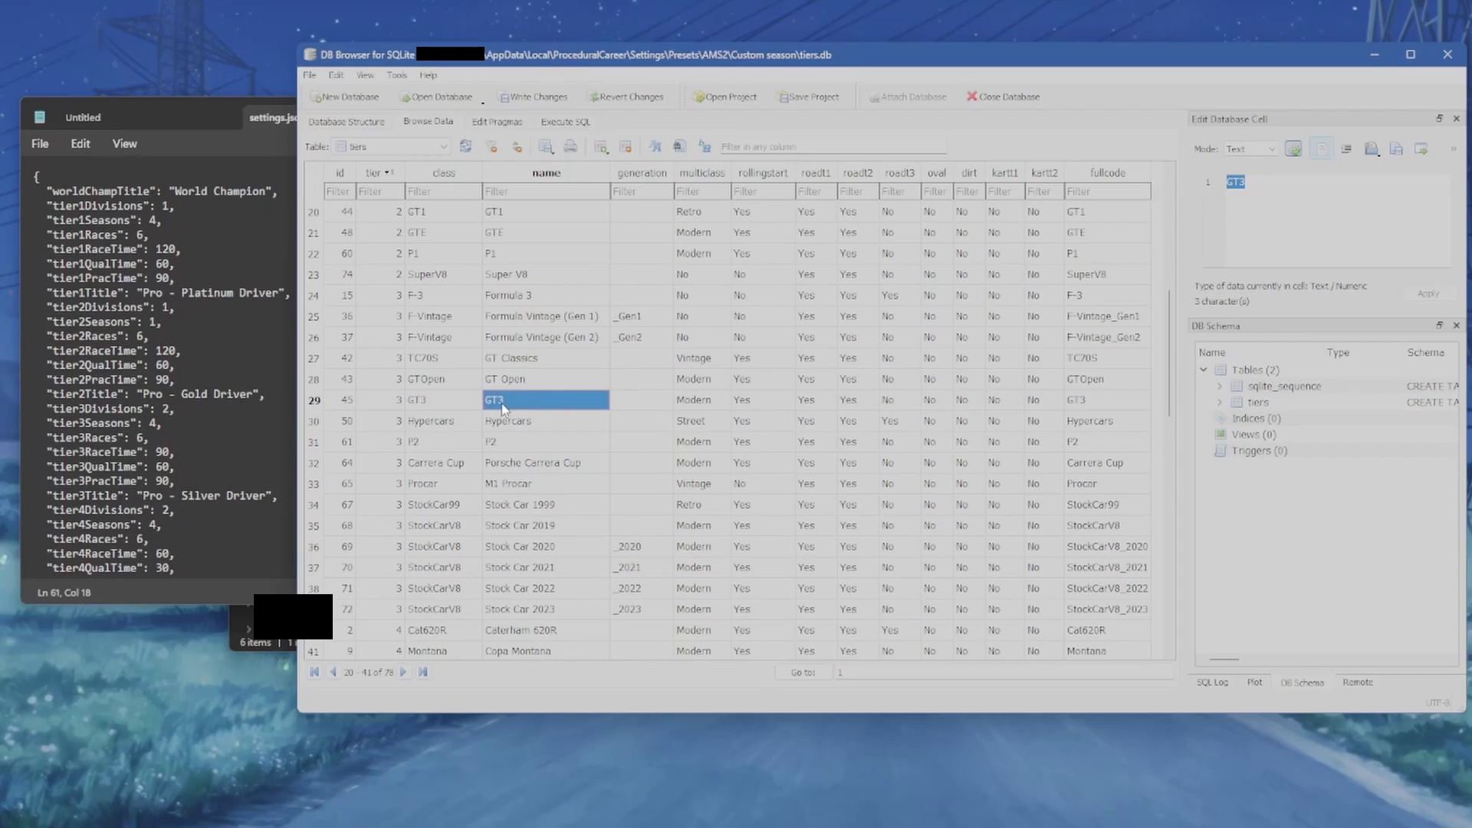
{"action": "left_click_drag", "start_coordinate": [375, 402], "coordinate": [1104, 399]}
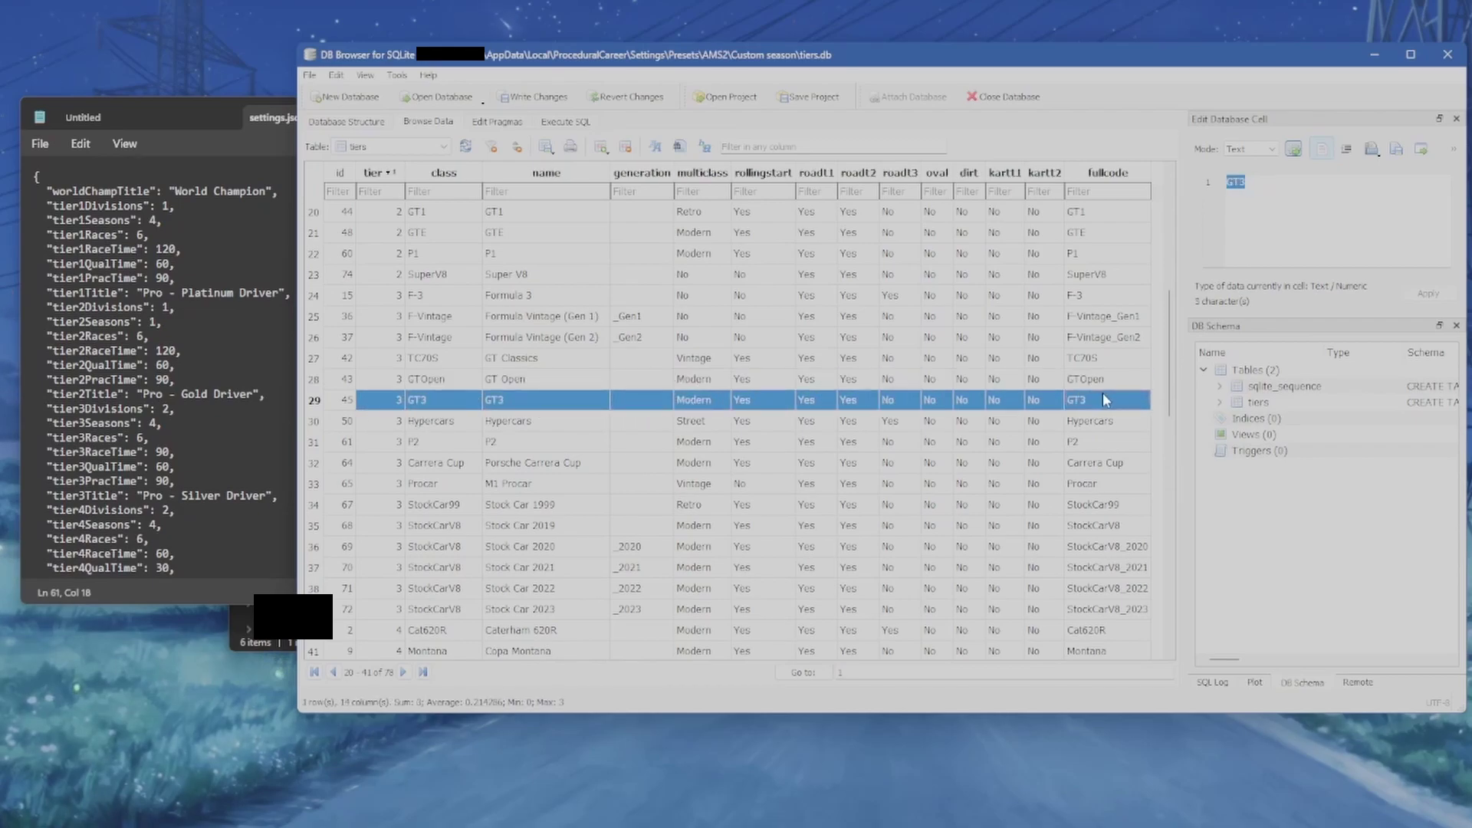
{"action": "left_click", "coordinate": [584, 447]}
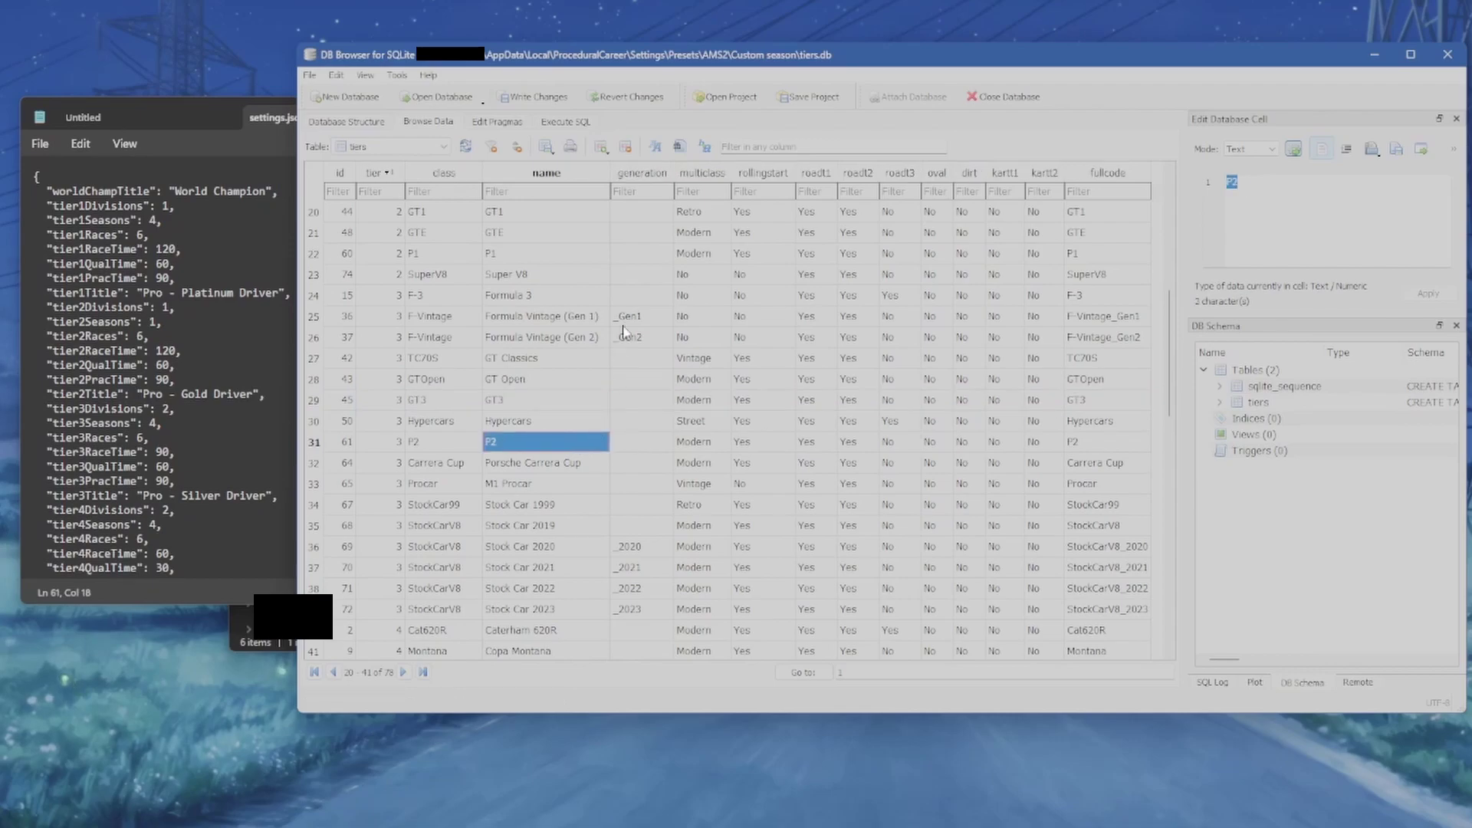
{"action": "left_click", "coordinate": [601, 147]}
- Paste the GT3 values into new record 81 and change its tier to 2
{"action": "left_click", "coordinate": [472, 607]}
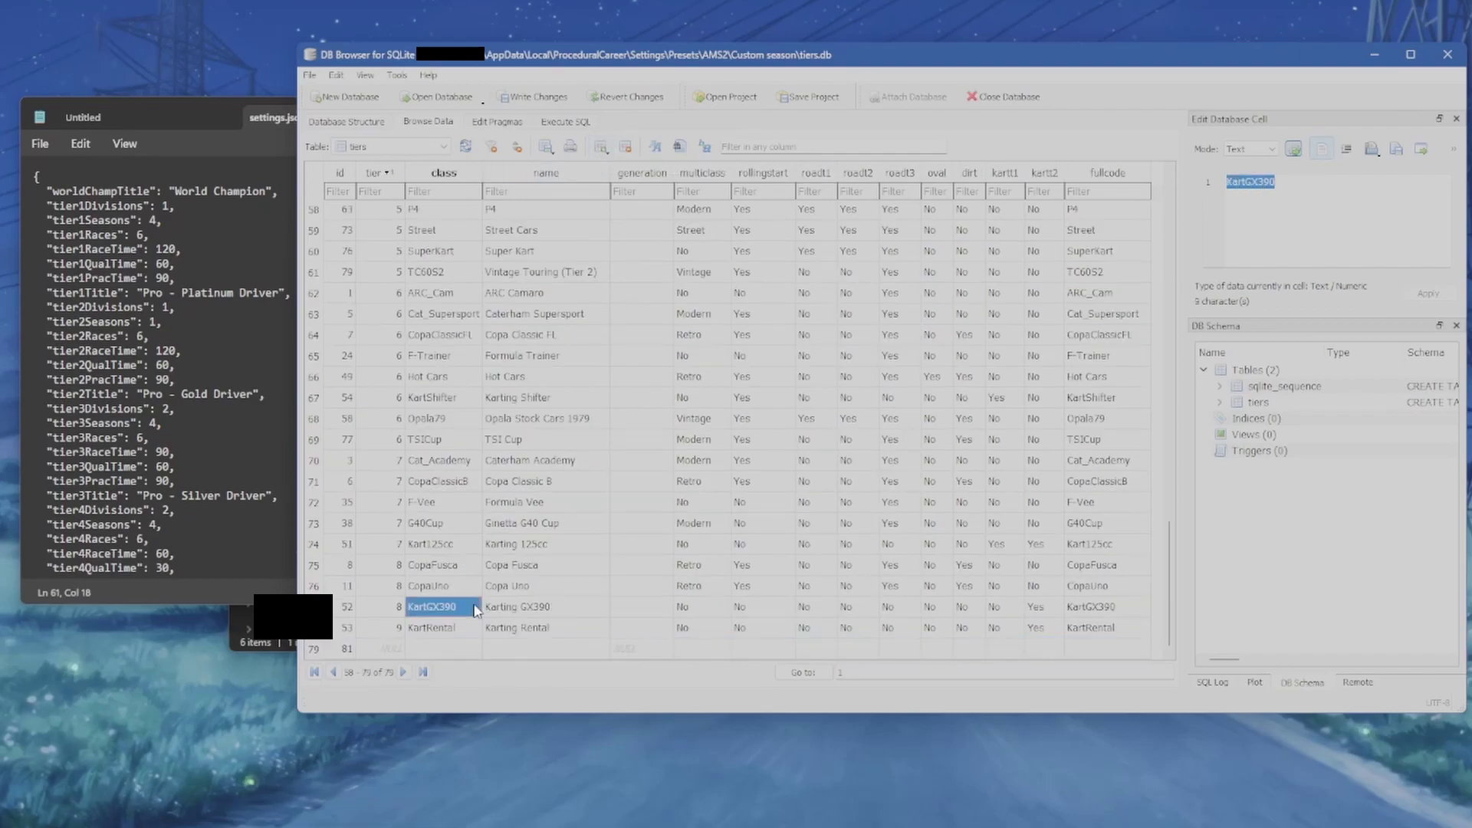
{"action": "left_click", "coordinate": [389, 651]}
{"action": "key", "text": "ctrl+v"}
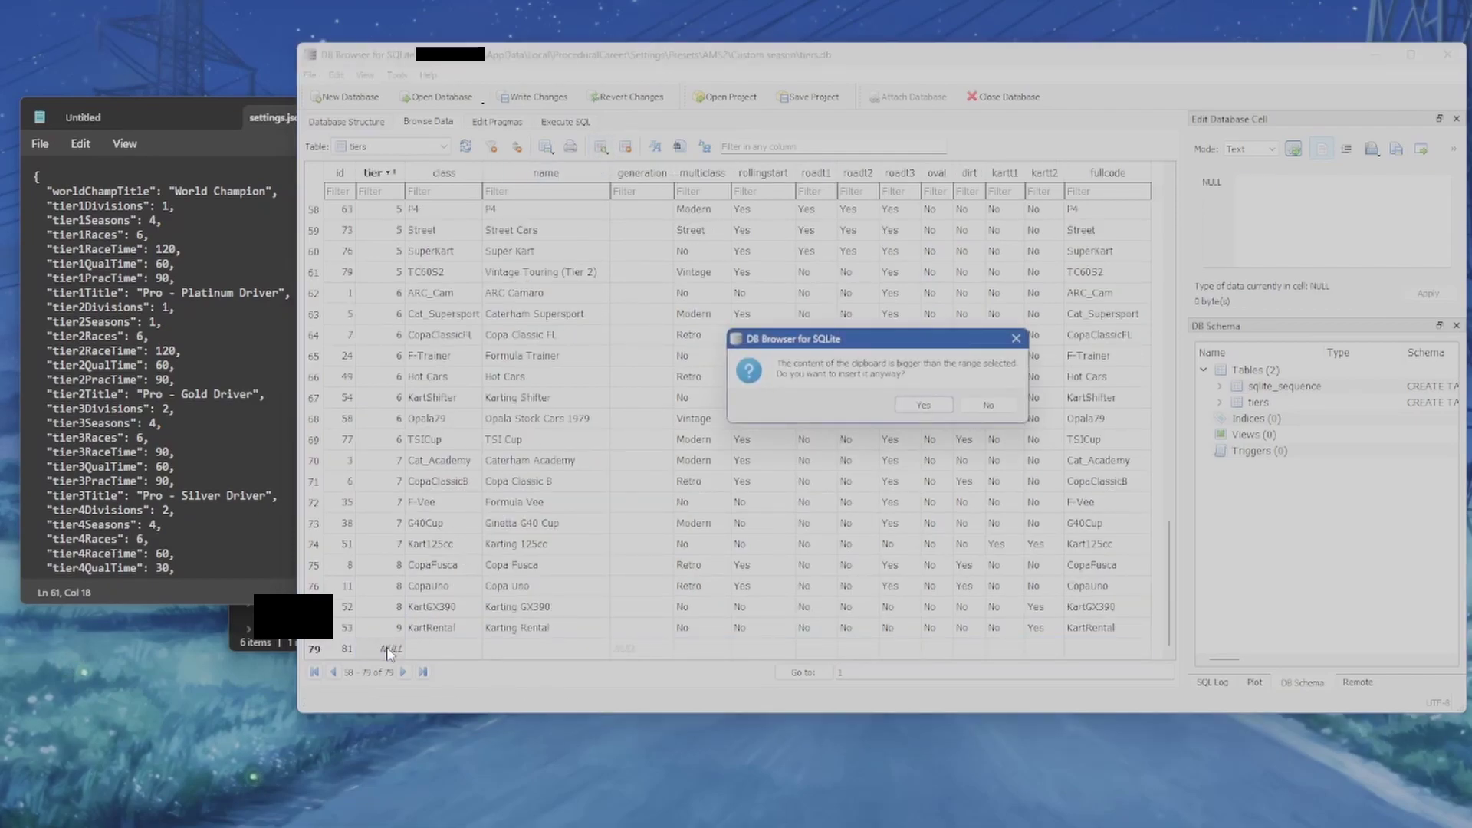
{"action": "left_click_drag", "start_coordinate": [869, 338], "coordinate": [535, 404]}
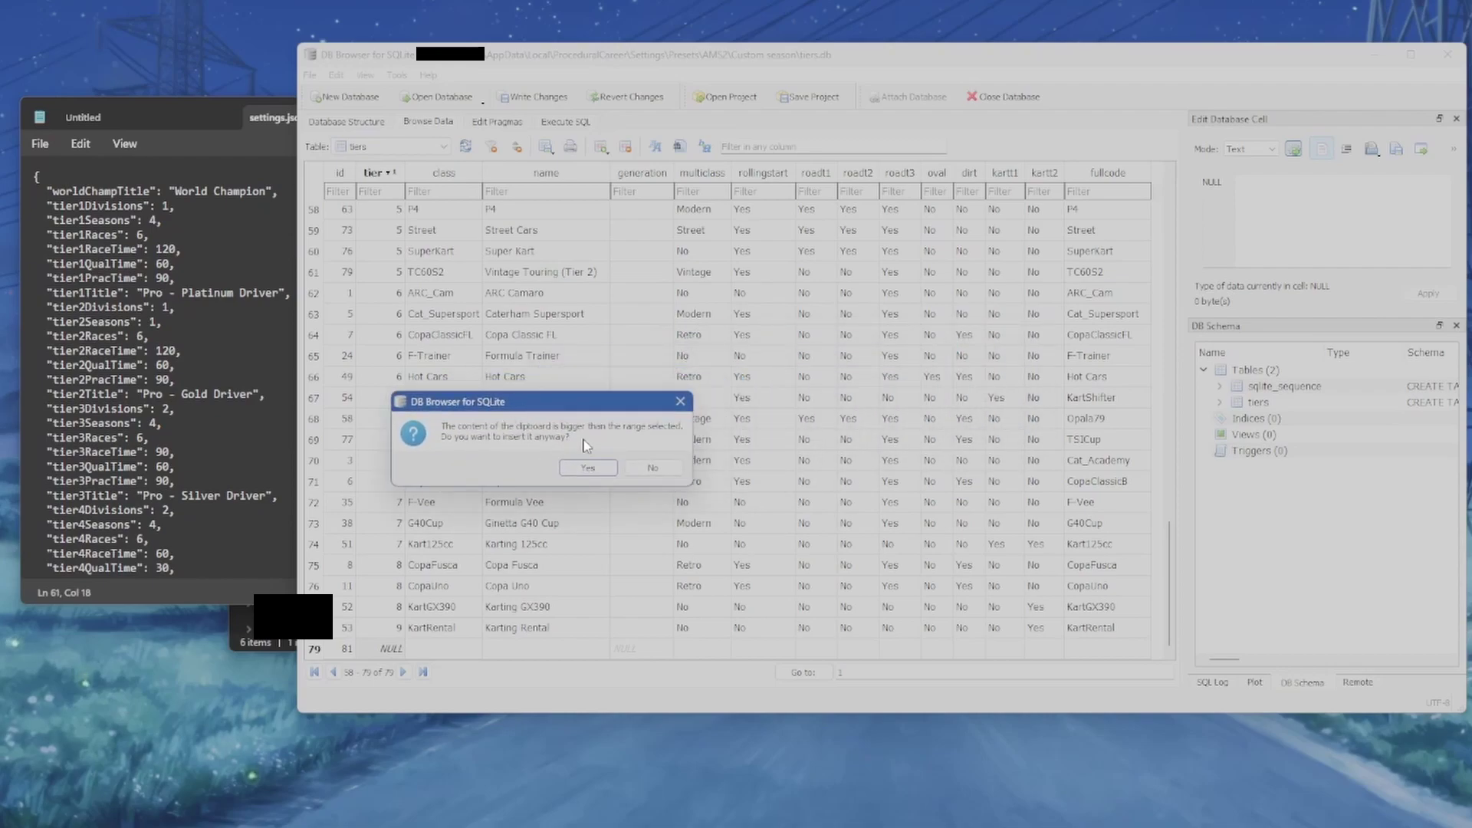
{"action": "left_click", "coordinate": [588, 466]}
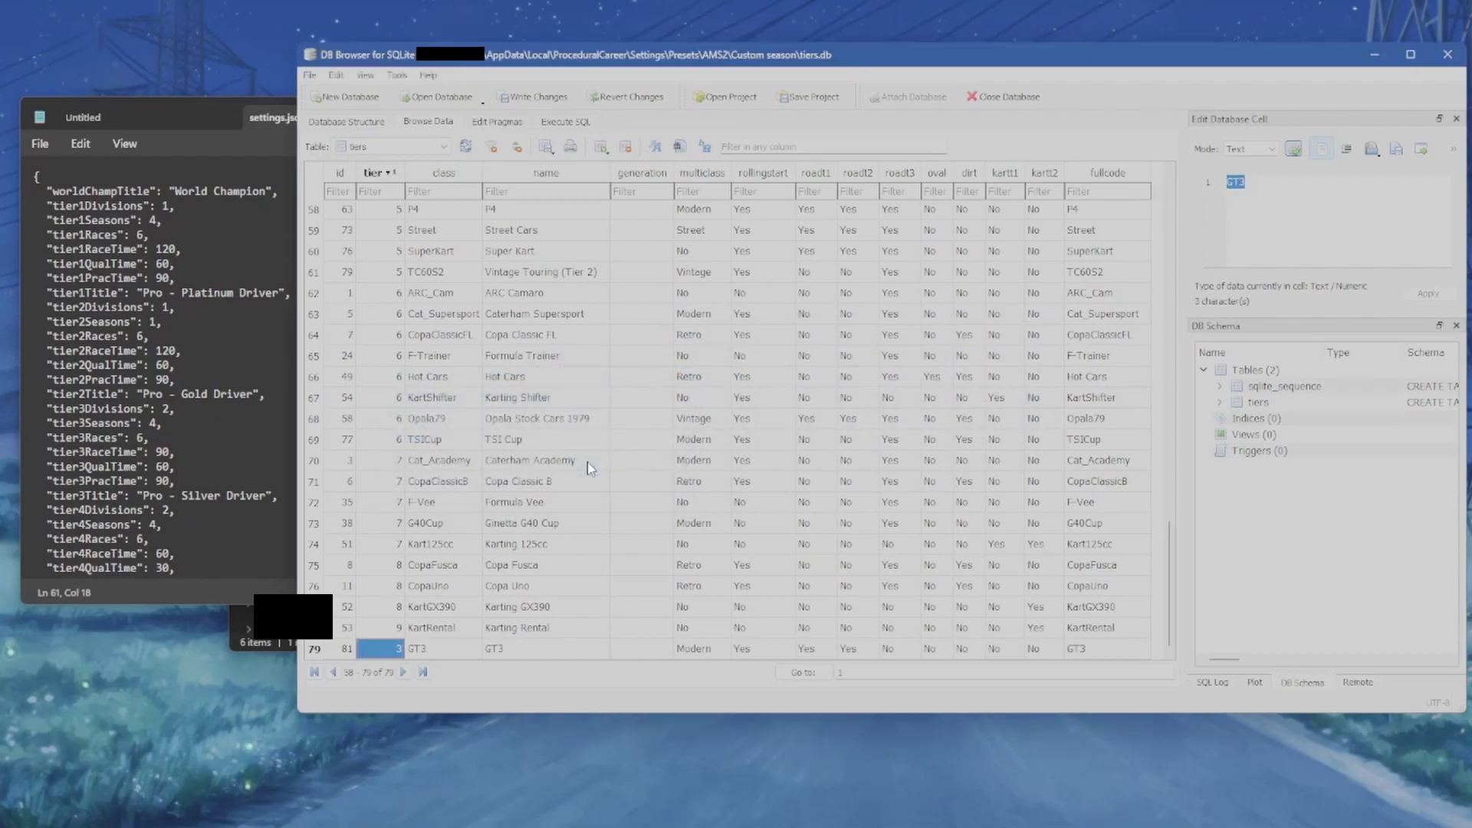
{"action": "double_click", "coordinate": [393, 650]}
{"action": "type", "text": "2"}
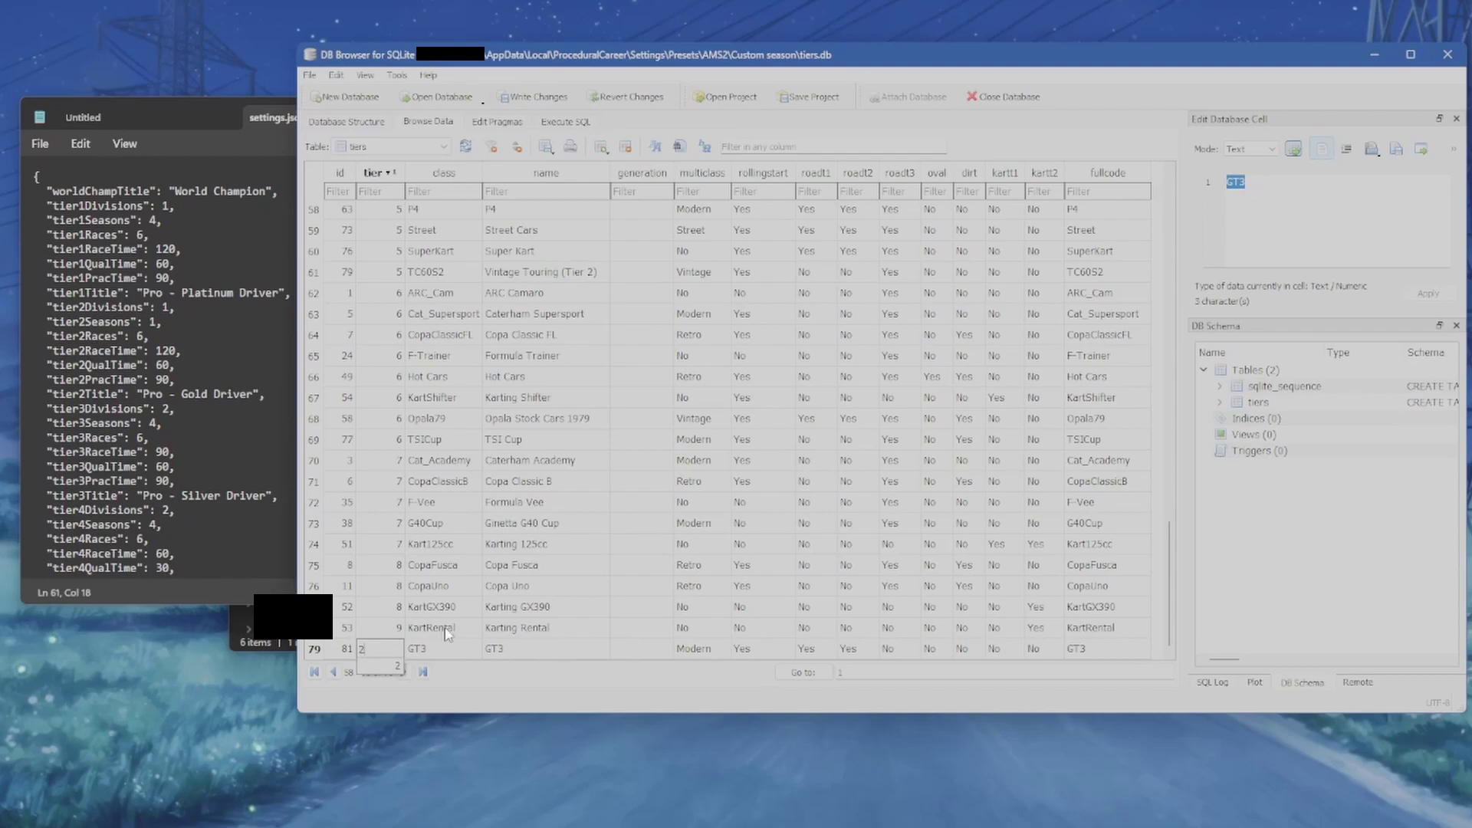
{"action": "key", "text": "Return"}
{"action": "scroll", "coordinate": [462, 424], "scroll_direction": "down", "scroll_amount": 4}
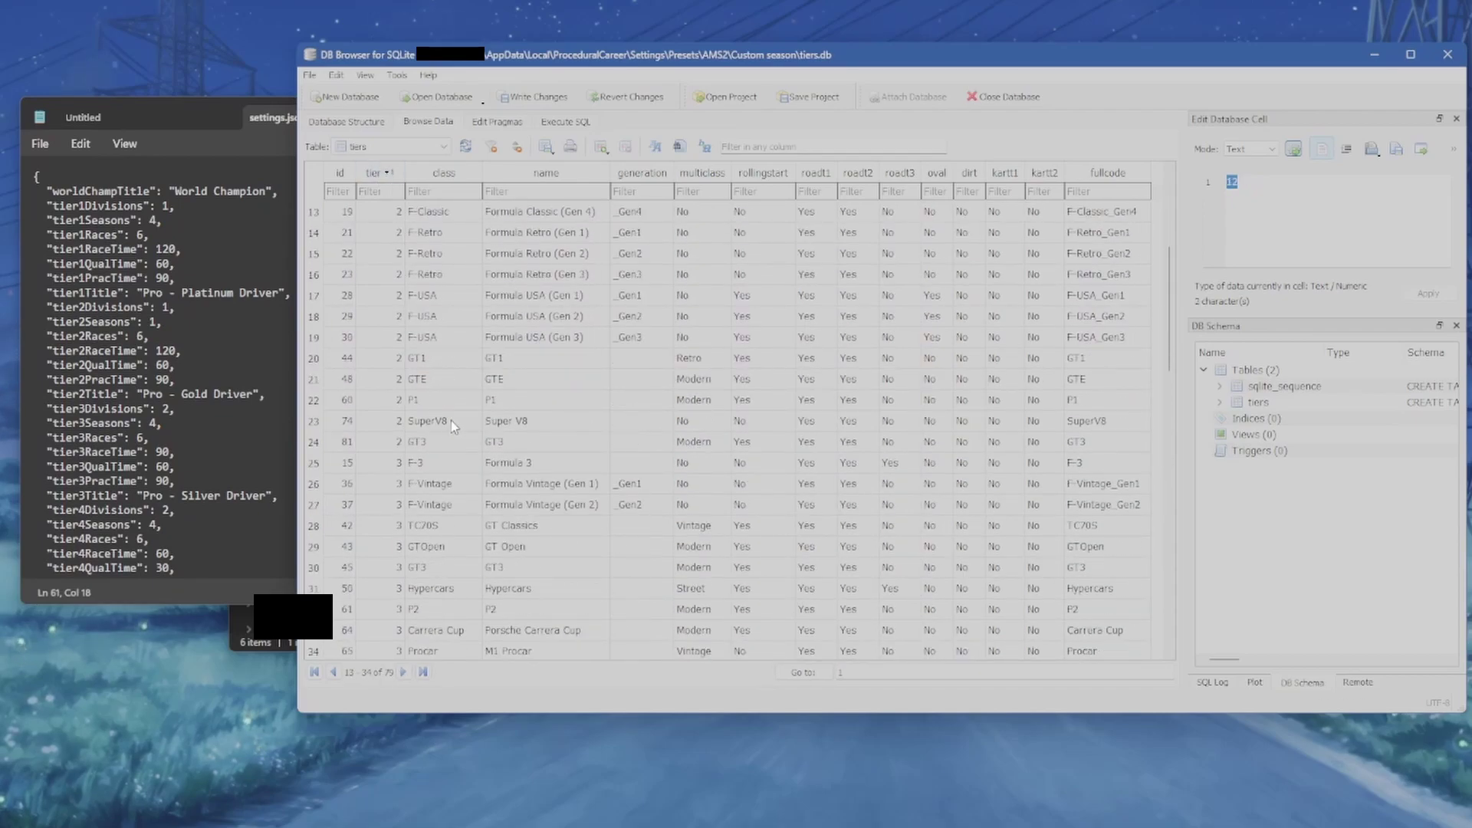
{"action": "left_click", "coordinate": [419, 443]}
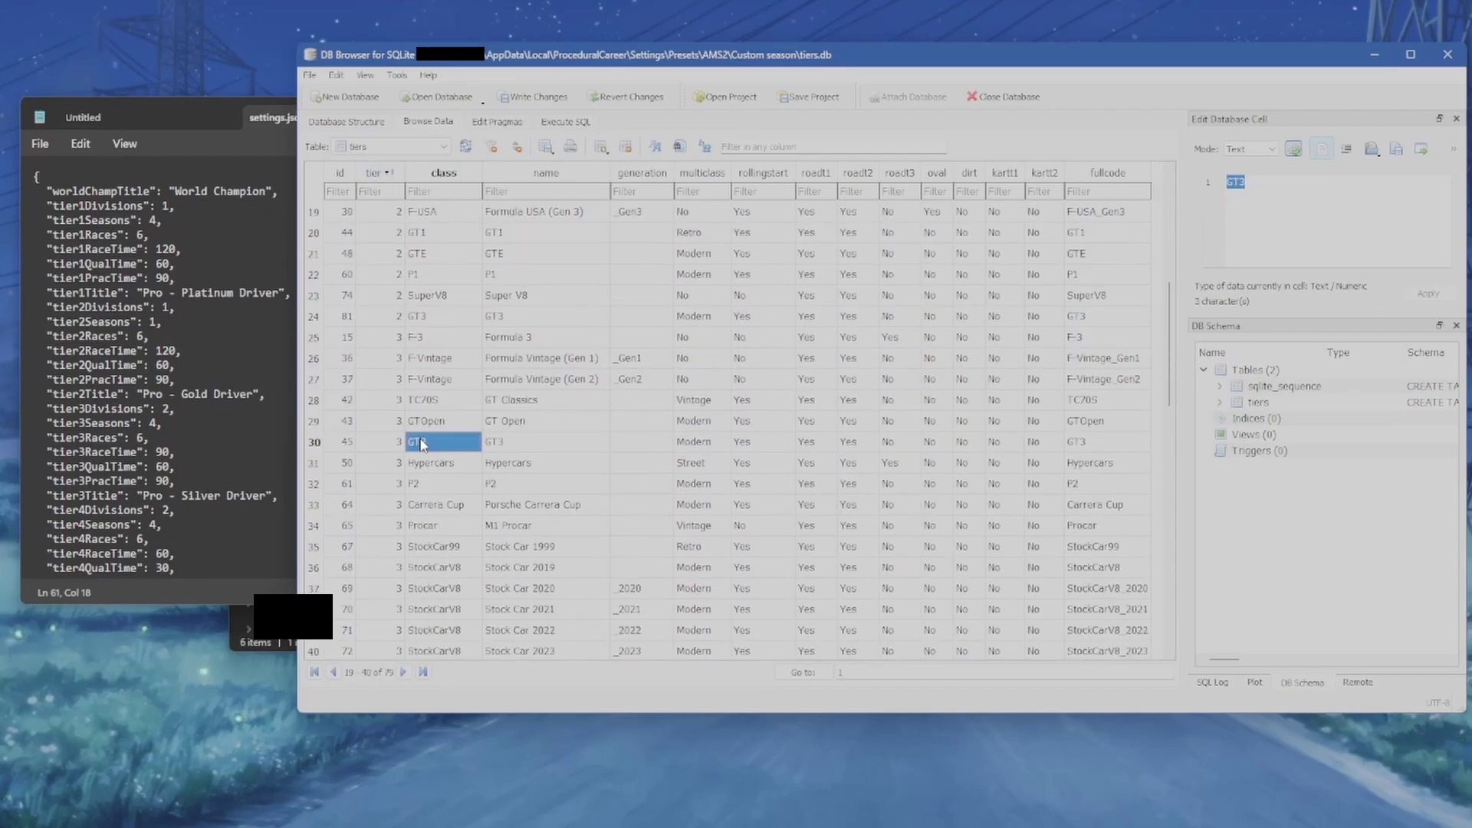
{"action": "left_click", "coordinate": [426, 318]}
{"action": "left_click", "coordinate": [441, 443]}
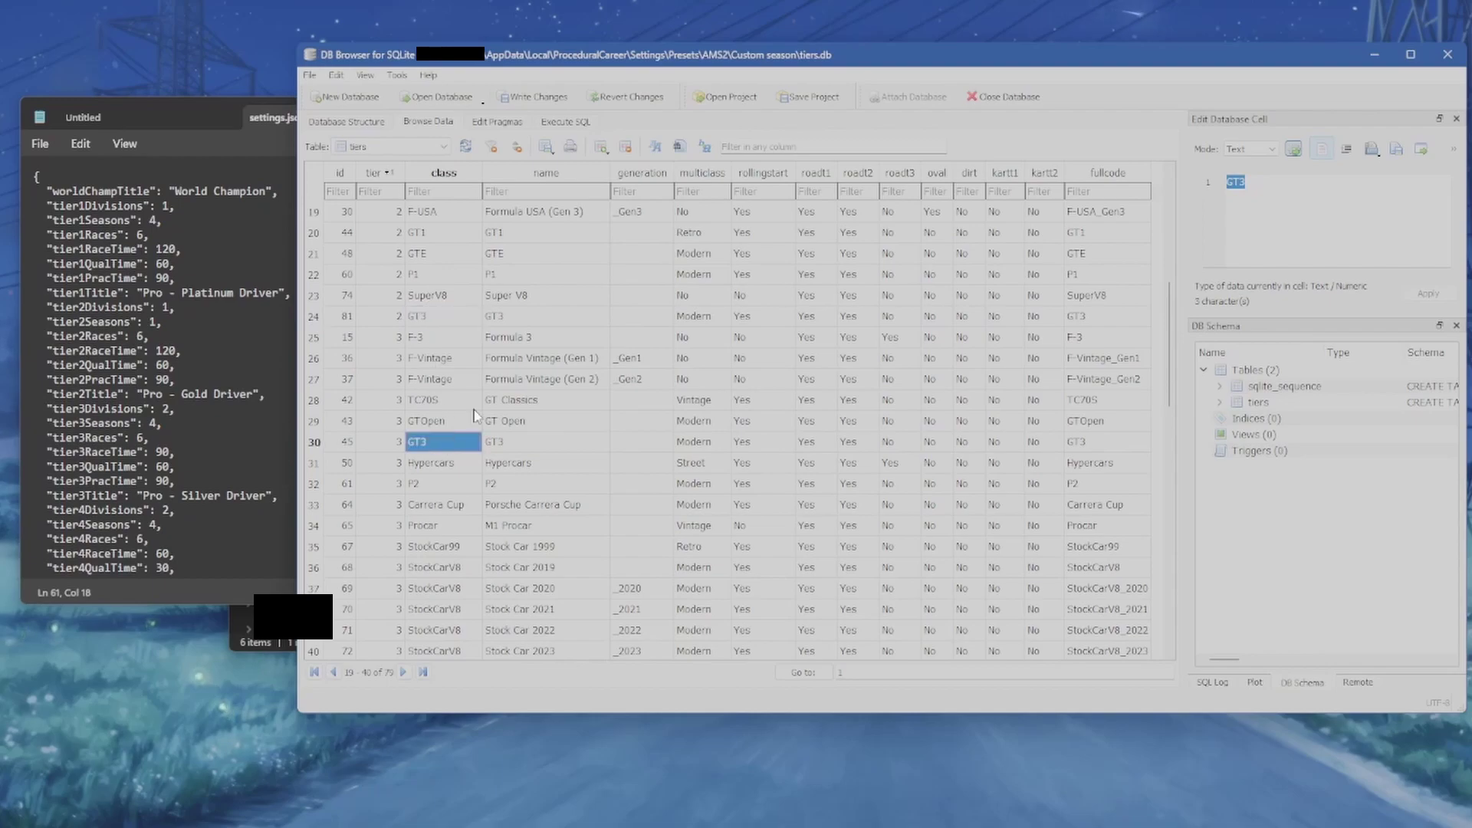
{"action": "key", "text": "ctrl+s"}
{"action": "left_click", "coordinate": [700, 462]}
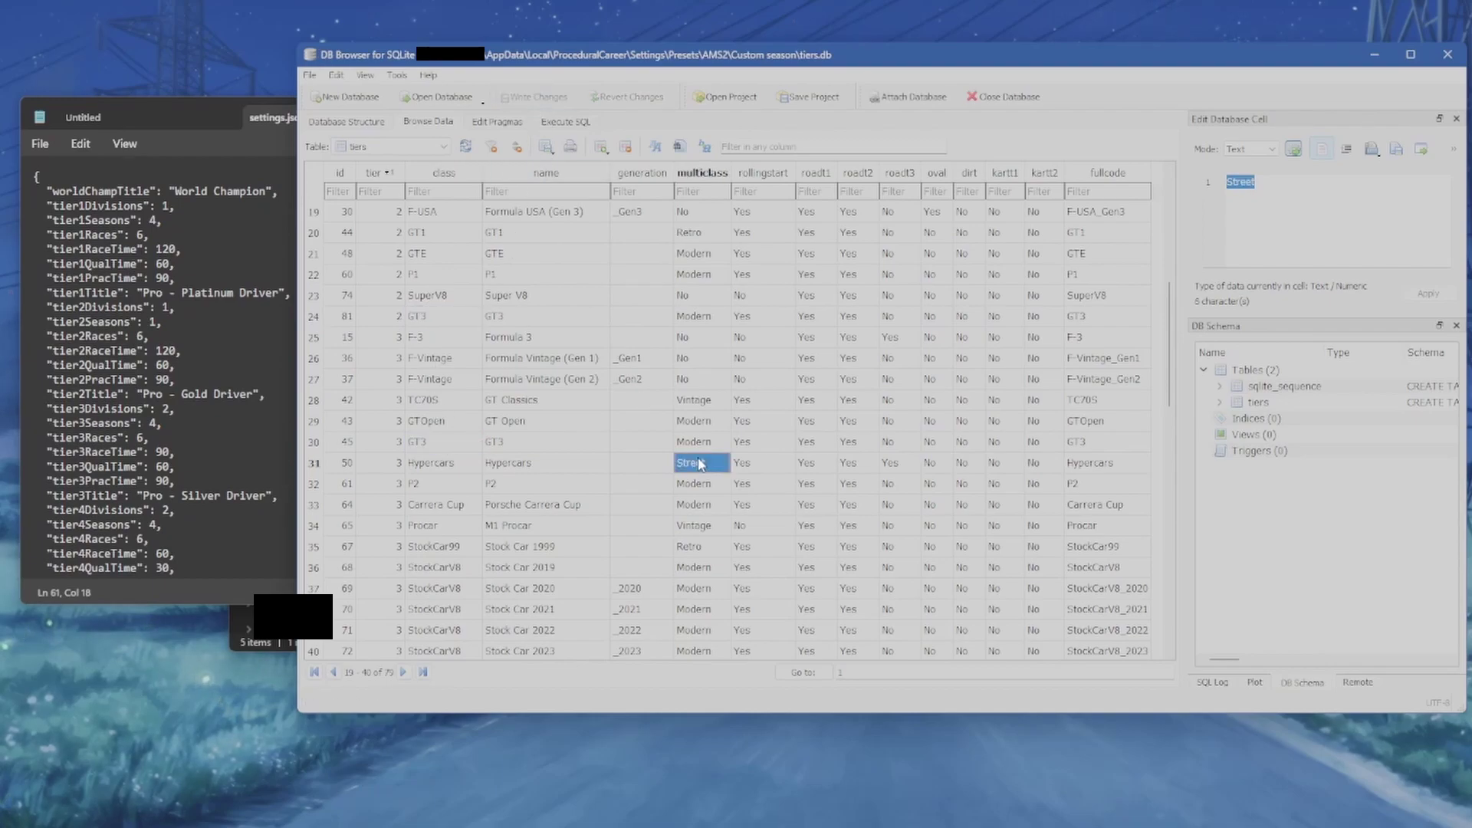
{"action": "left_click", "coordinate": [503, 318]}
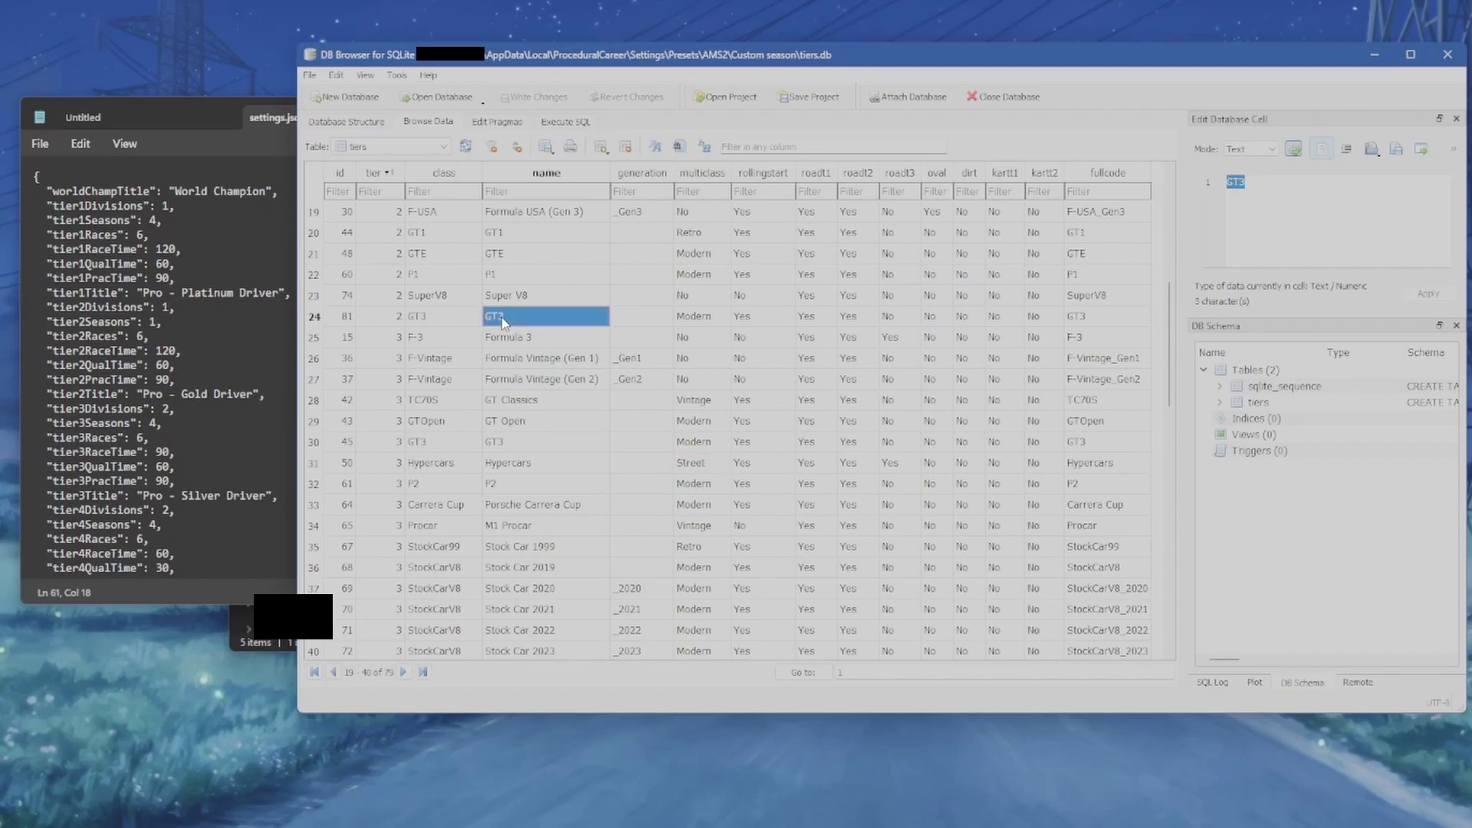
{"action": "left_click", "coordinate": [553, 445]}
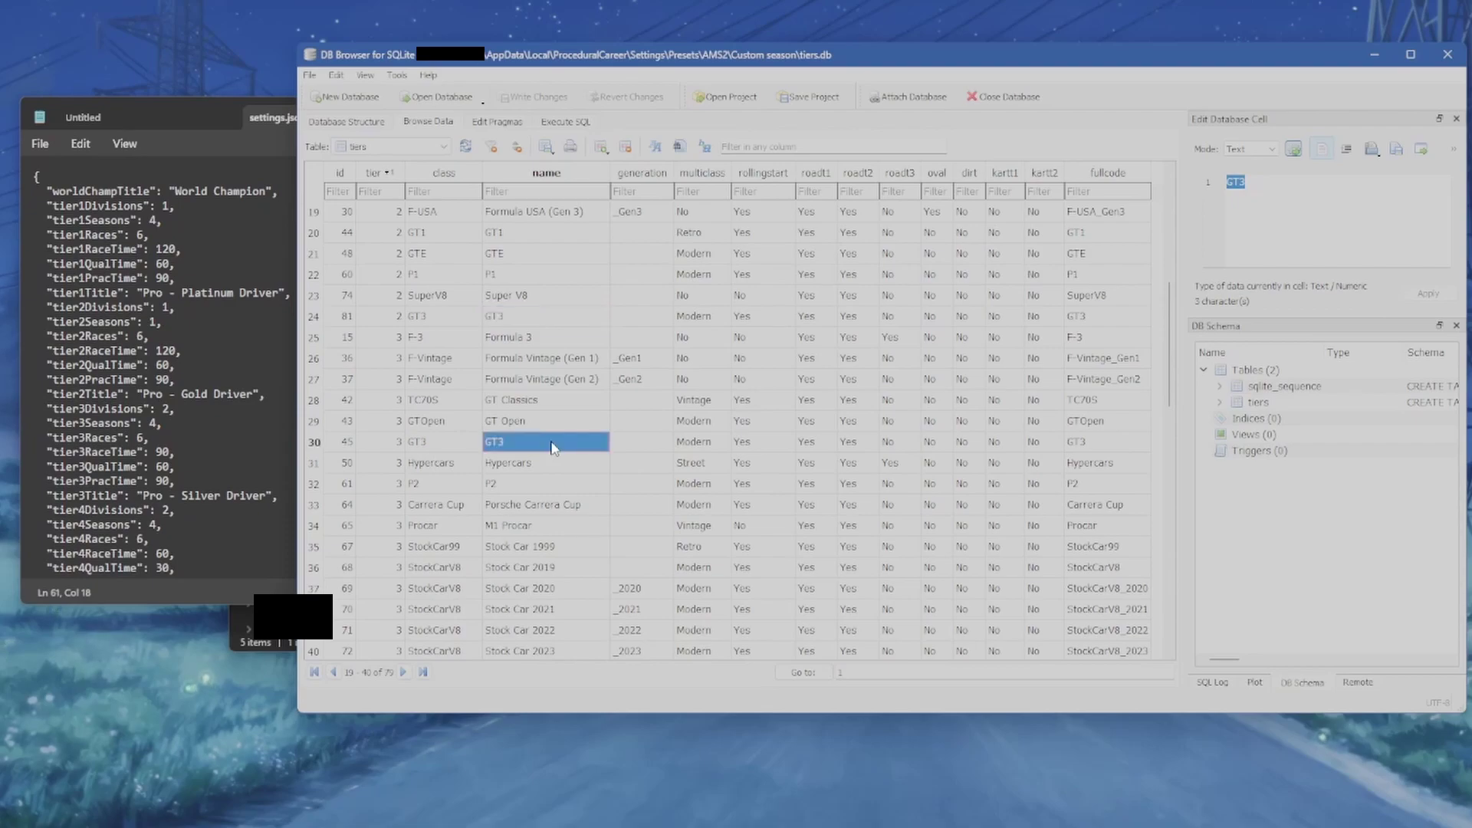
{"action": "left_click", "coordinate": [691, 318]}
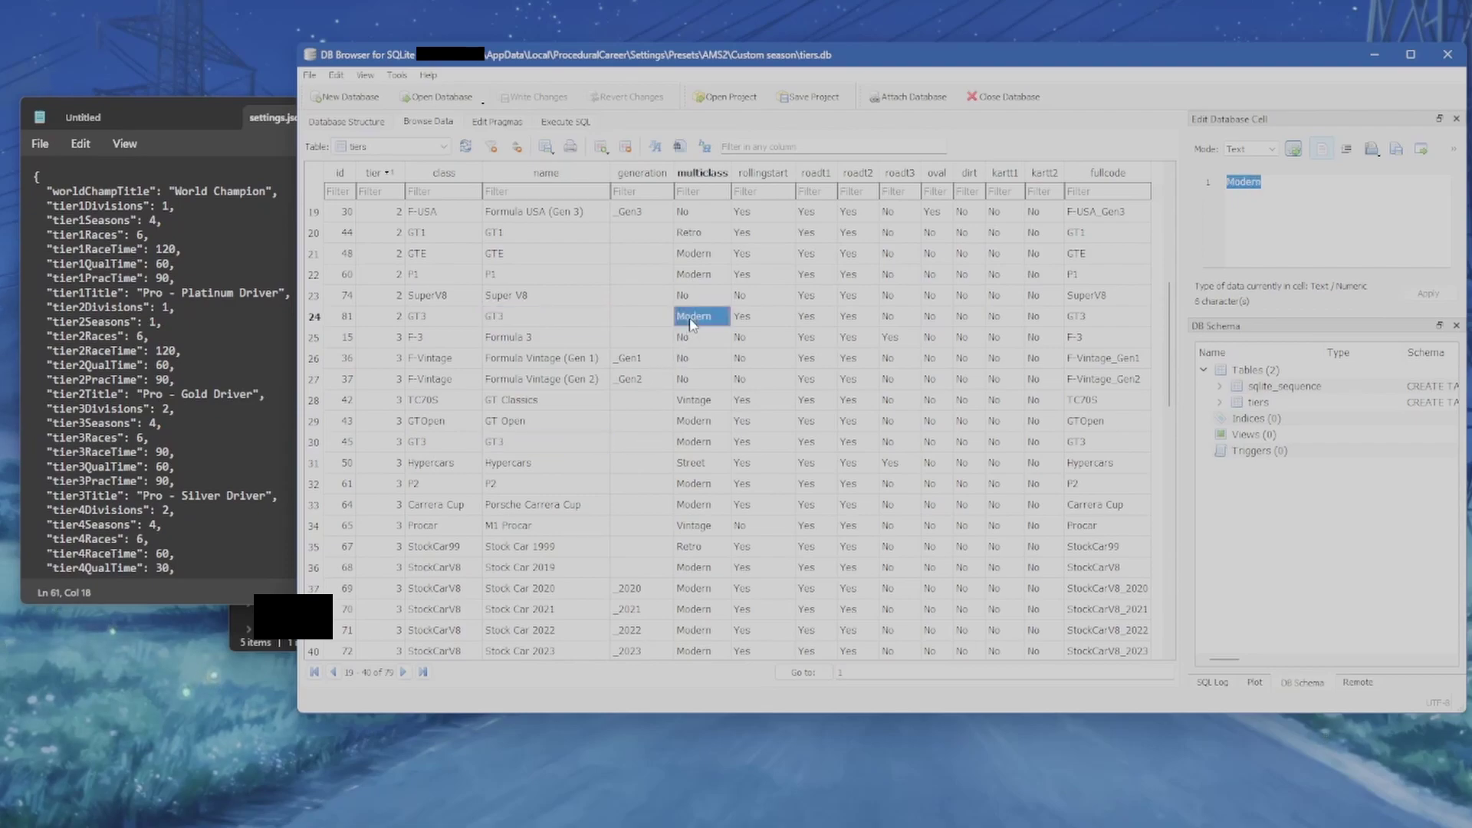
{"action": "left_click", "coordinate": [694, 445]}
{"action": "left_click", "coordinate": [528, 445]}
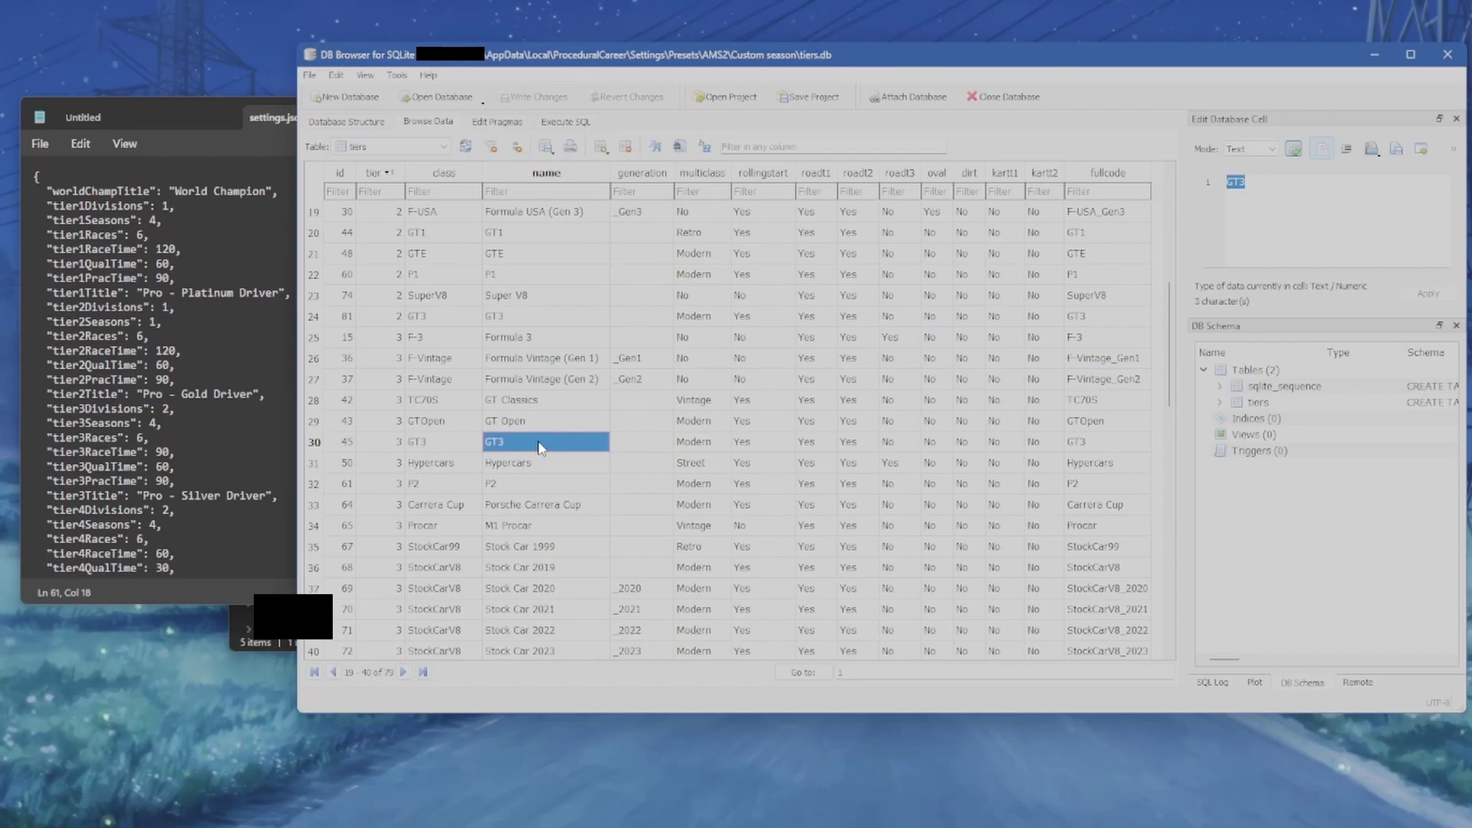
{"action": "left_click", "coordinate": [529, 311]}
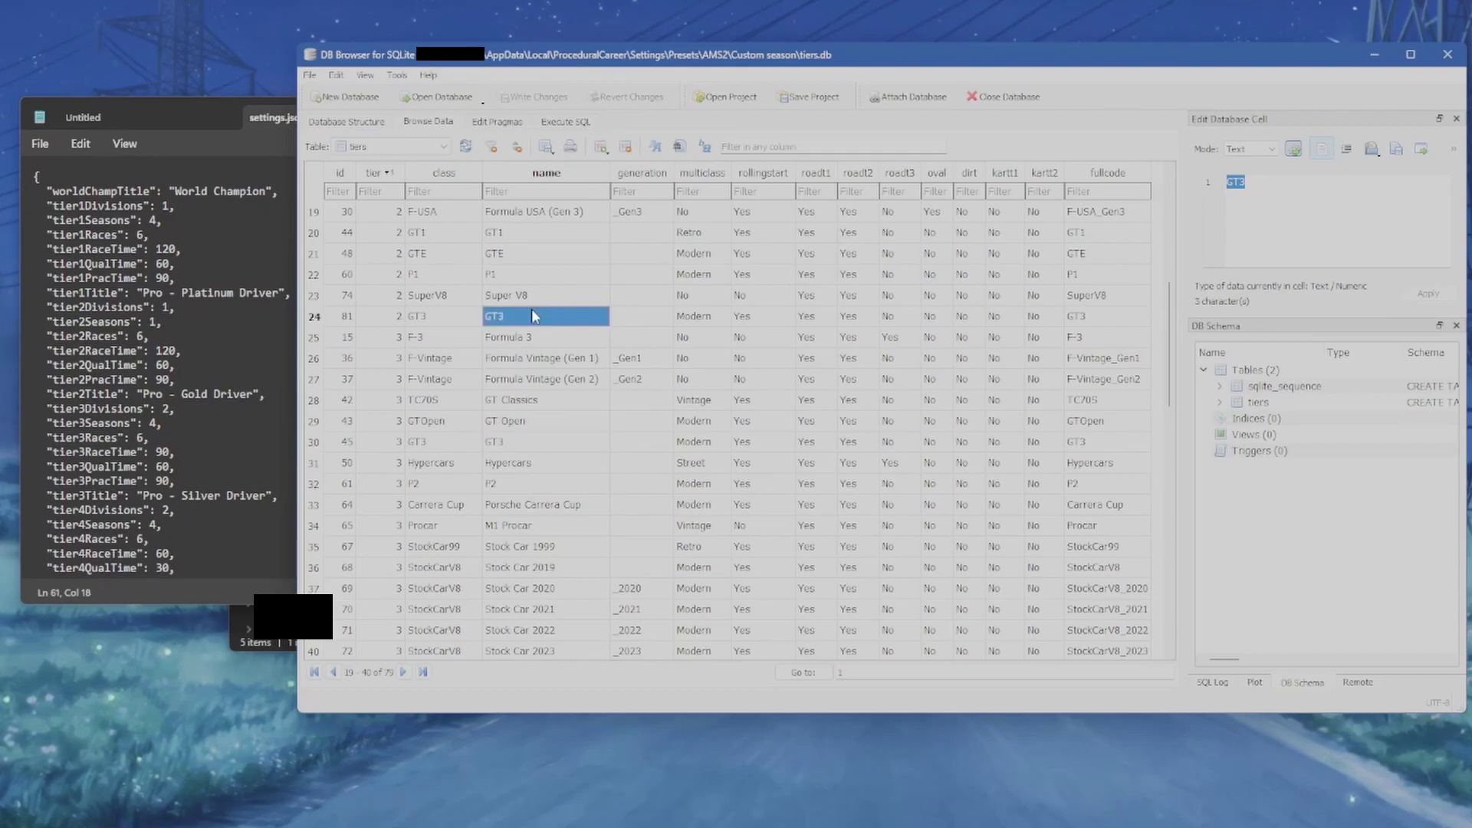
{"action": "left_click_drag", "start_coordinate": [1171, 307], "coordinate": [1171, 549]}
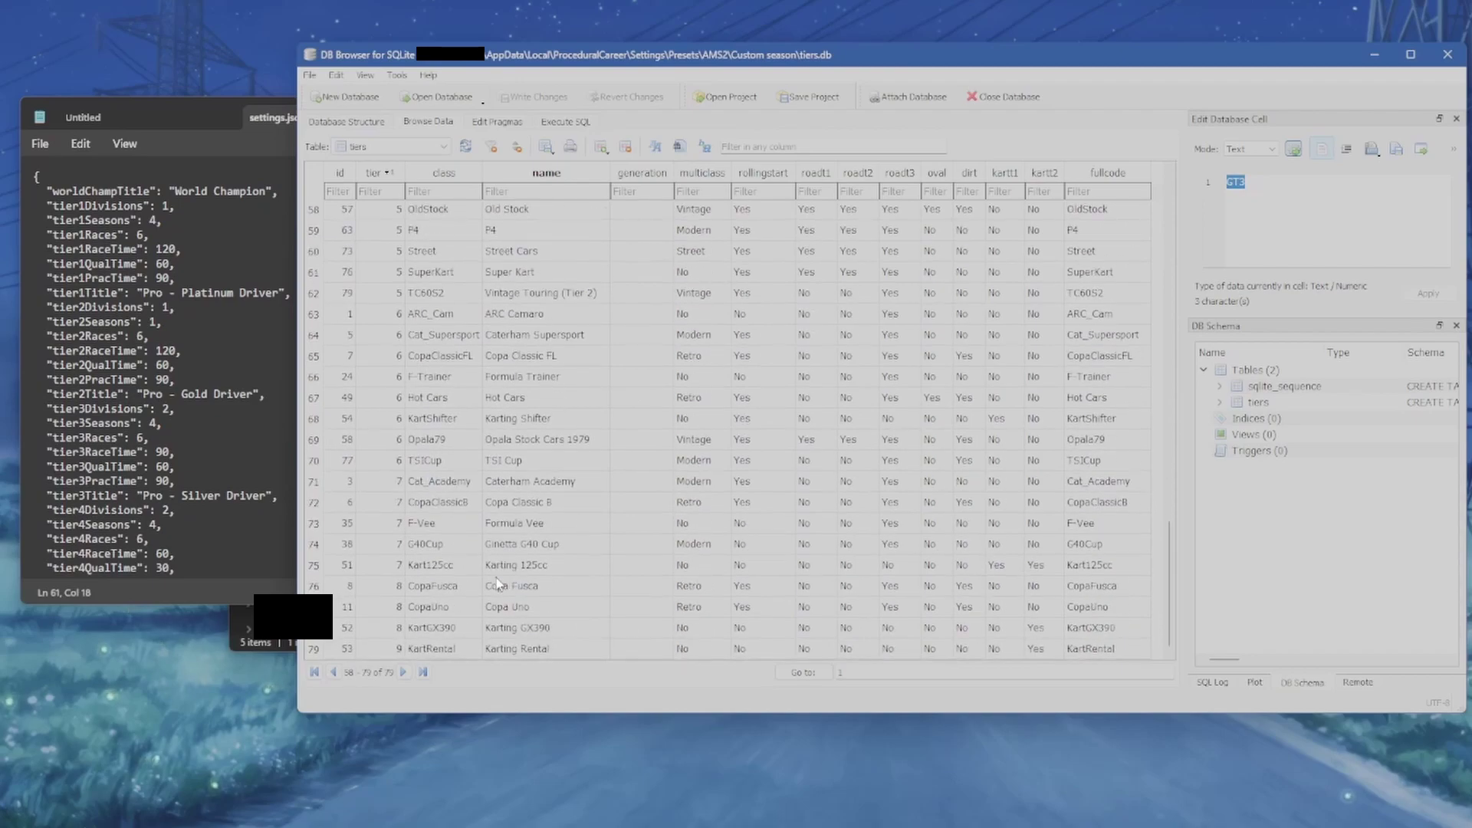
- Paste the GT3 values over the last tier-9 row (id 53) and save tiers.db
{"action": "left_click", "coordinate": [381, 649]}
{"action": "key", "text": "ctrl+v"}
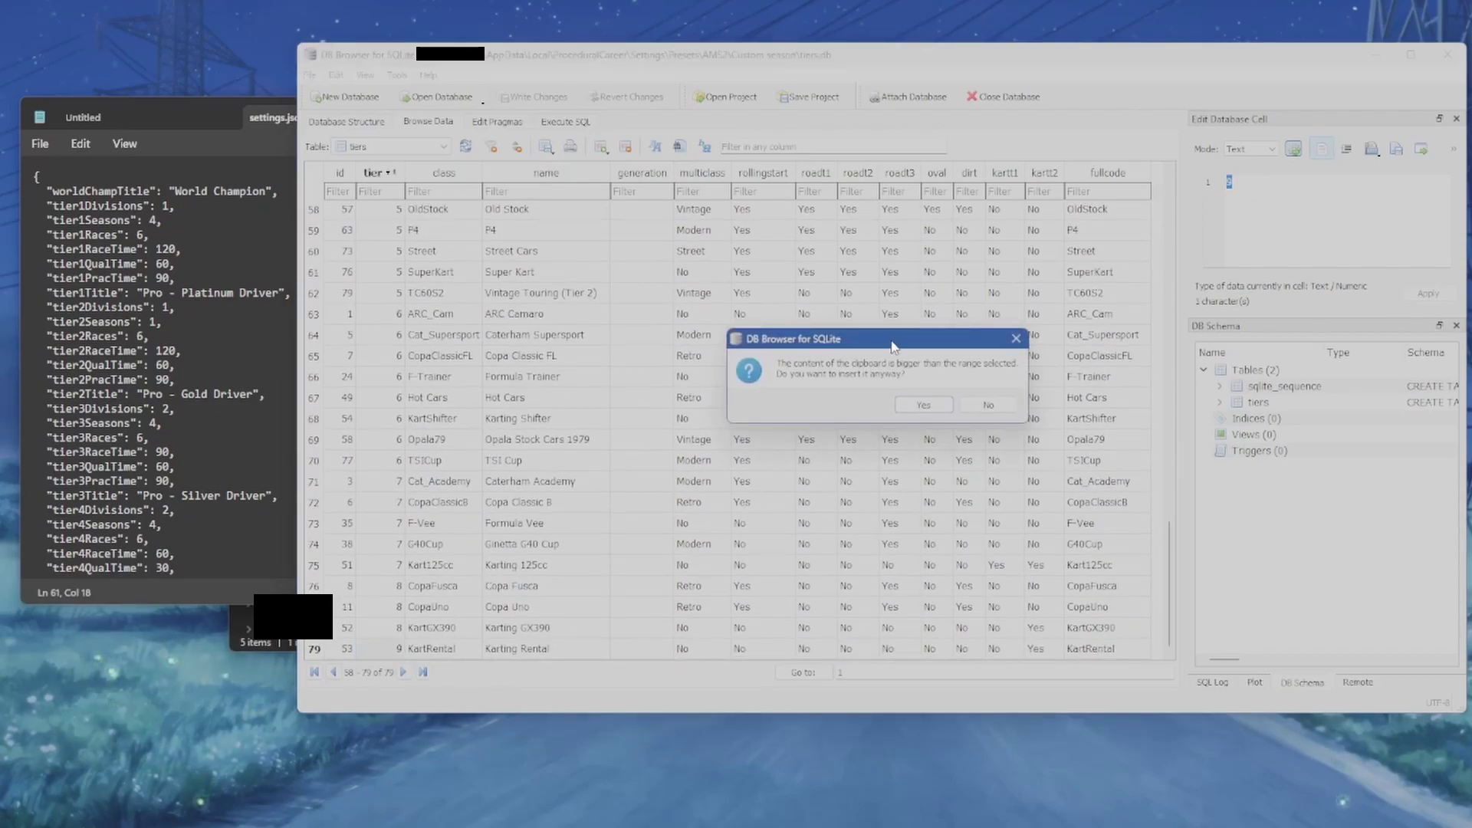
{"action": "left_click", "coordinate": [924, 405]}
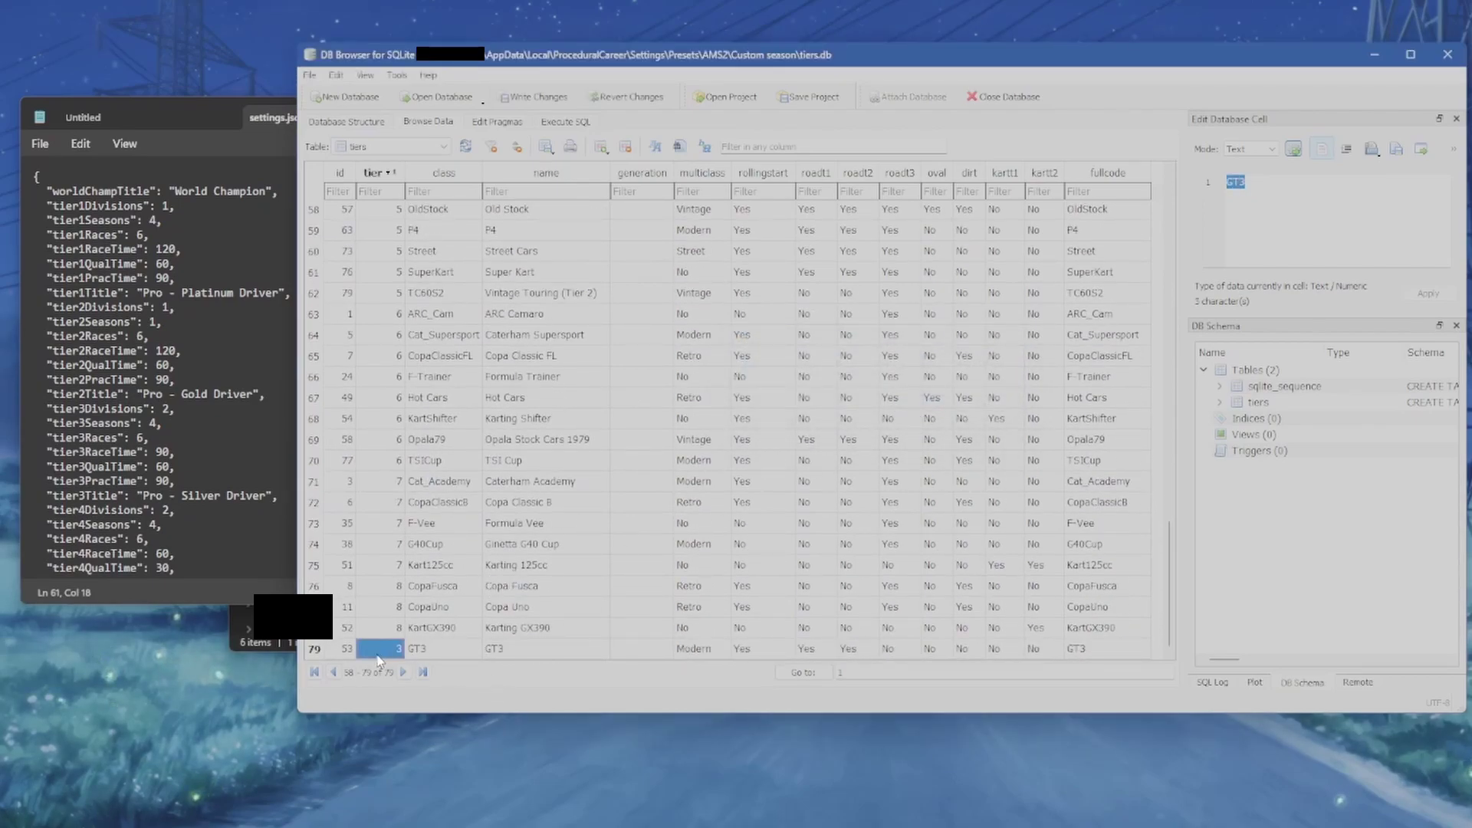
{"action": "left_click", "coordinate": [529, 607]}
{"action": "key", "text": "ctrl+s"}
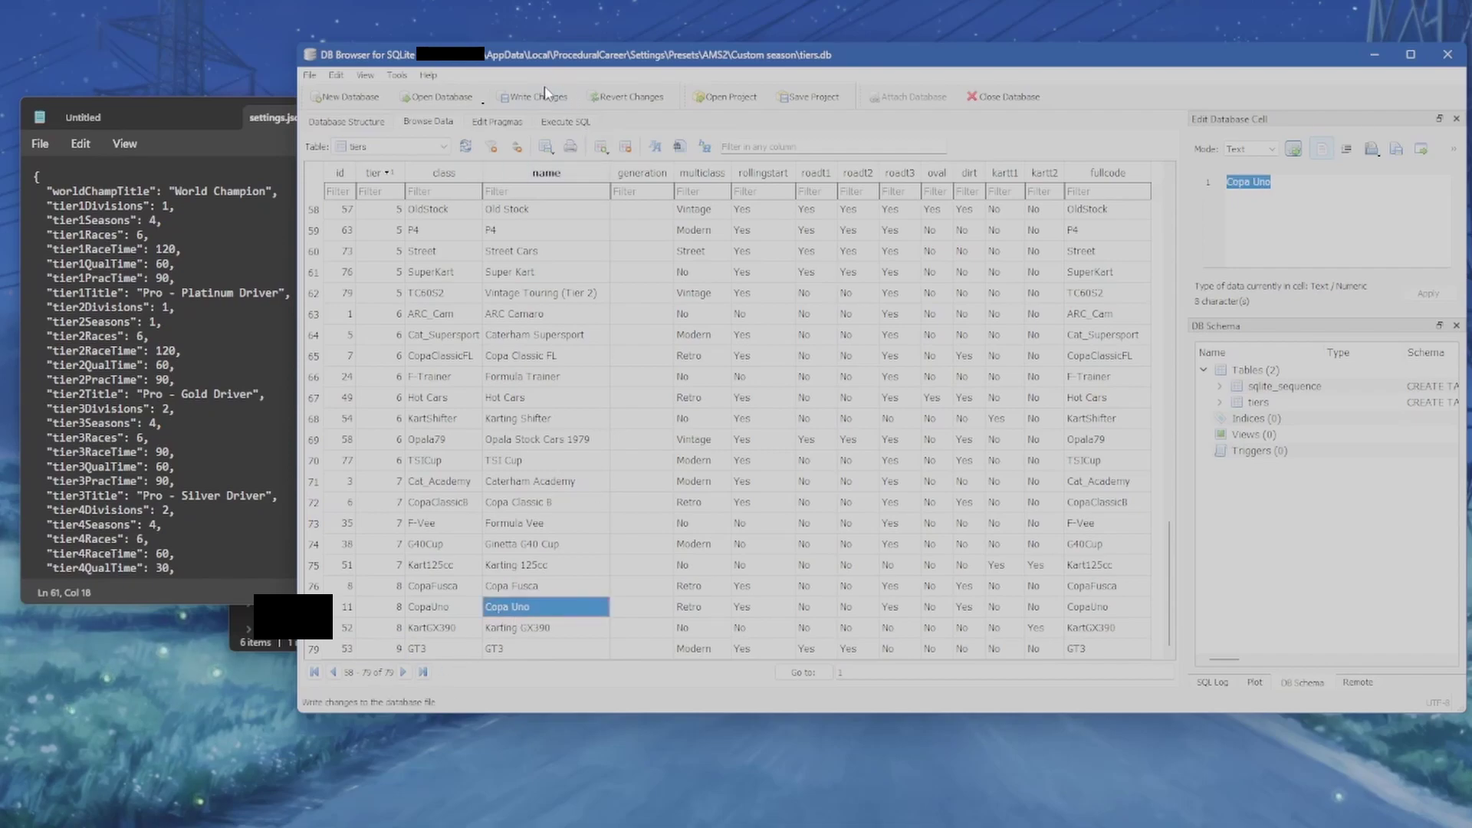
{"action": "left_click", "coordinate": [557, 650]}
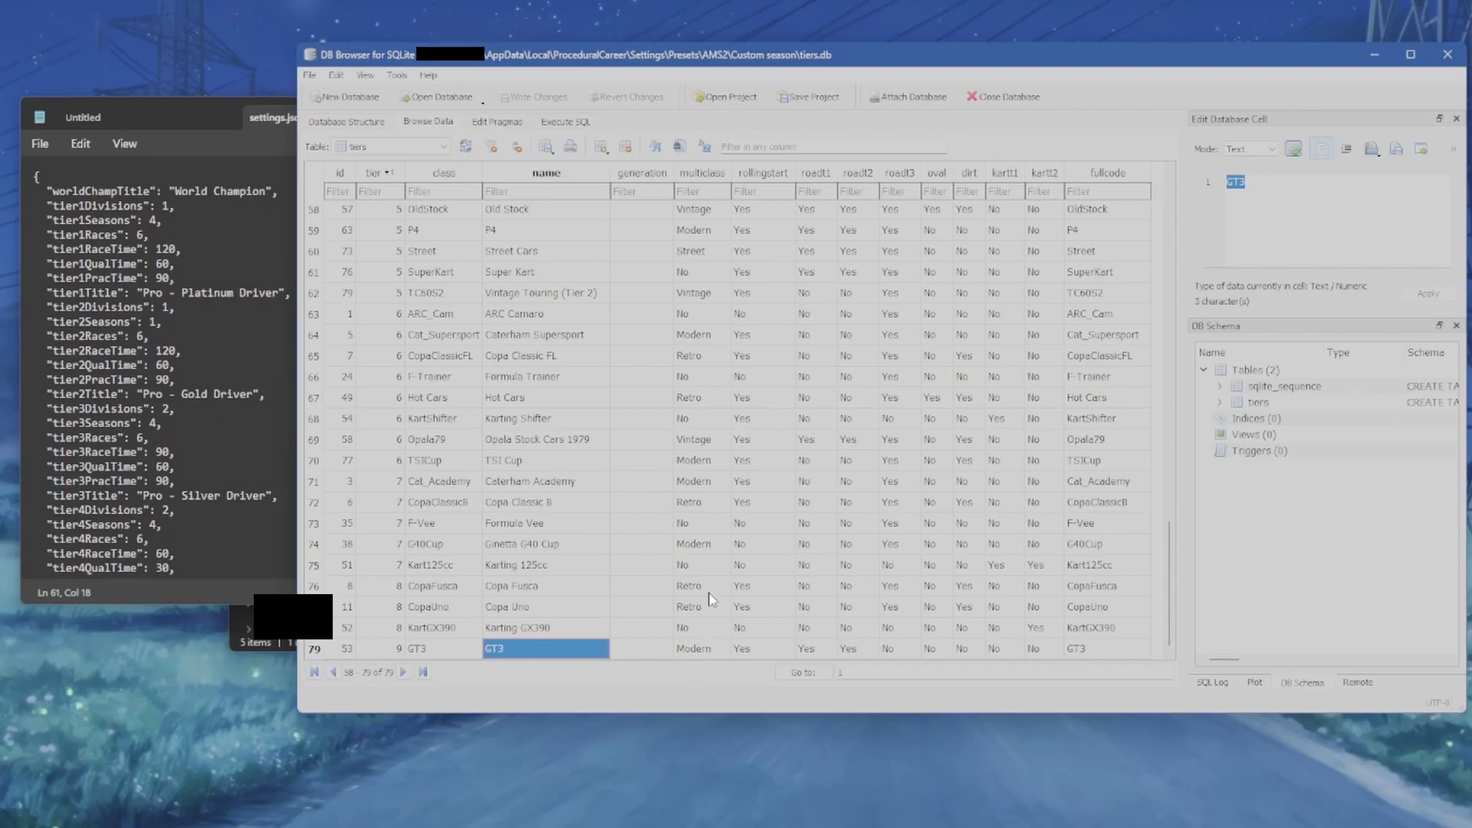
{"action": "left_click_drag", "start_coordinate": [1169, 605], "coordinate": [1135, 230]}
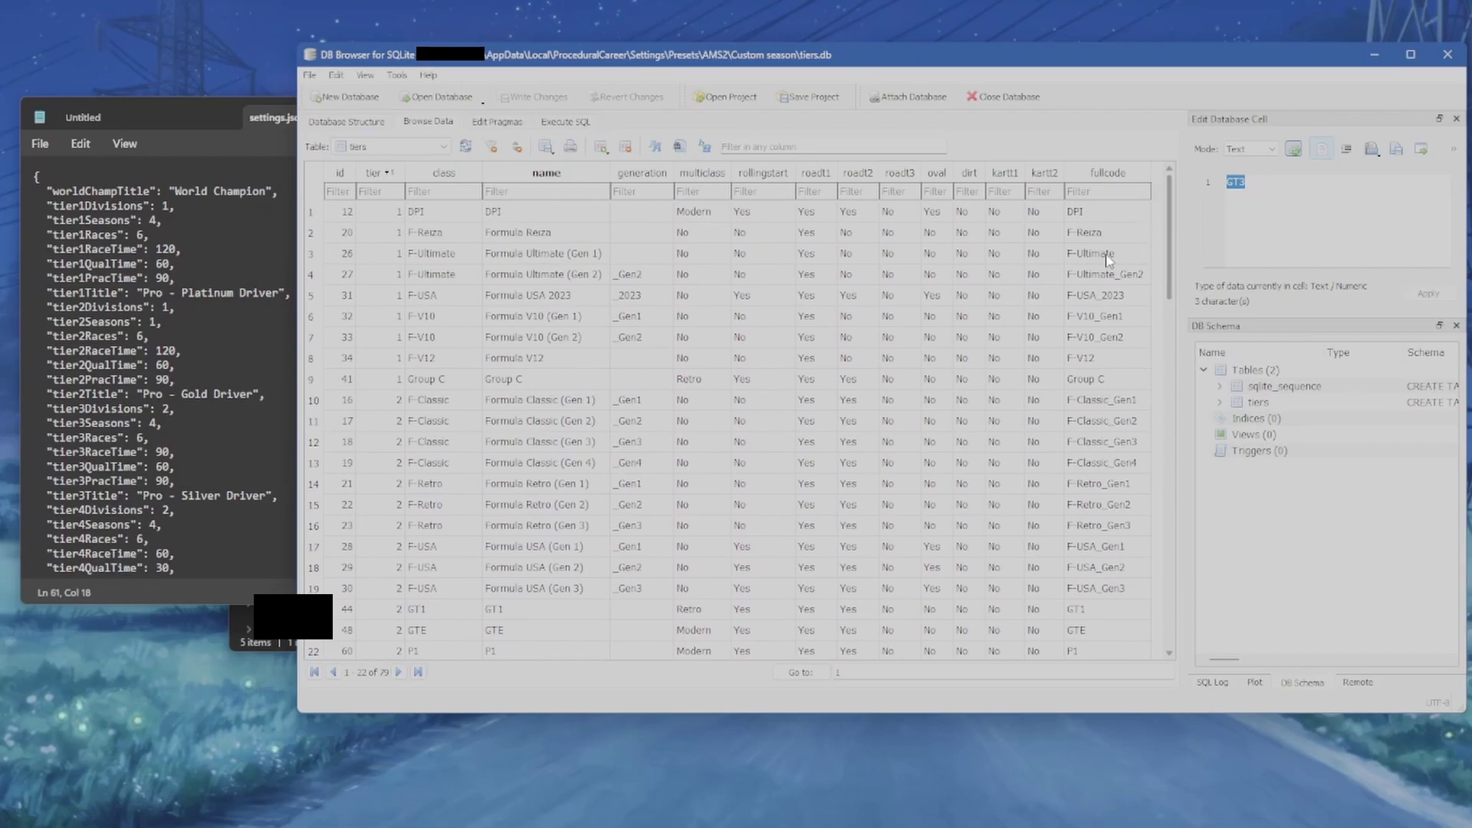
{"action": "left_click", "coordinate": [744, 443]}
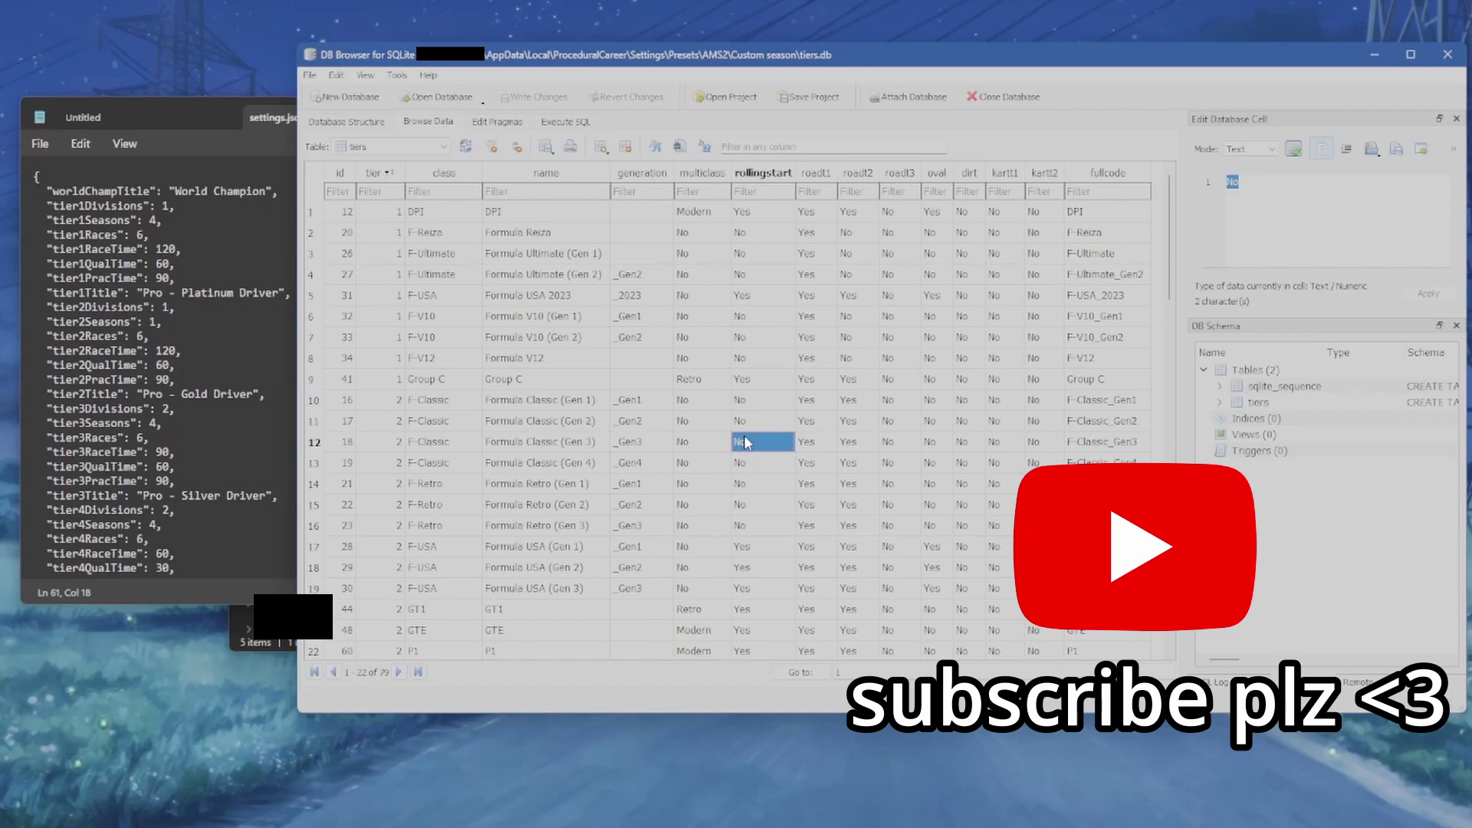
{"action": "left_click", "coordinate": [614, 373]}
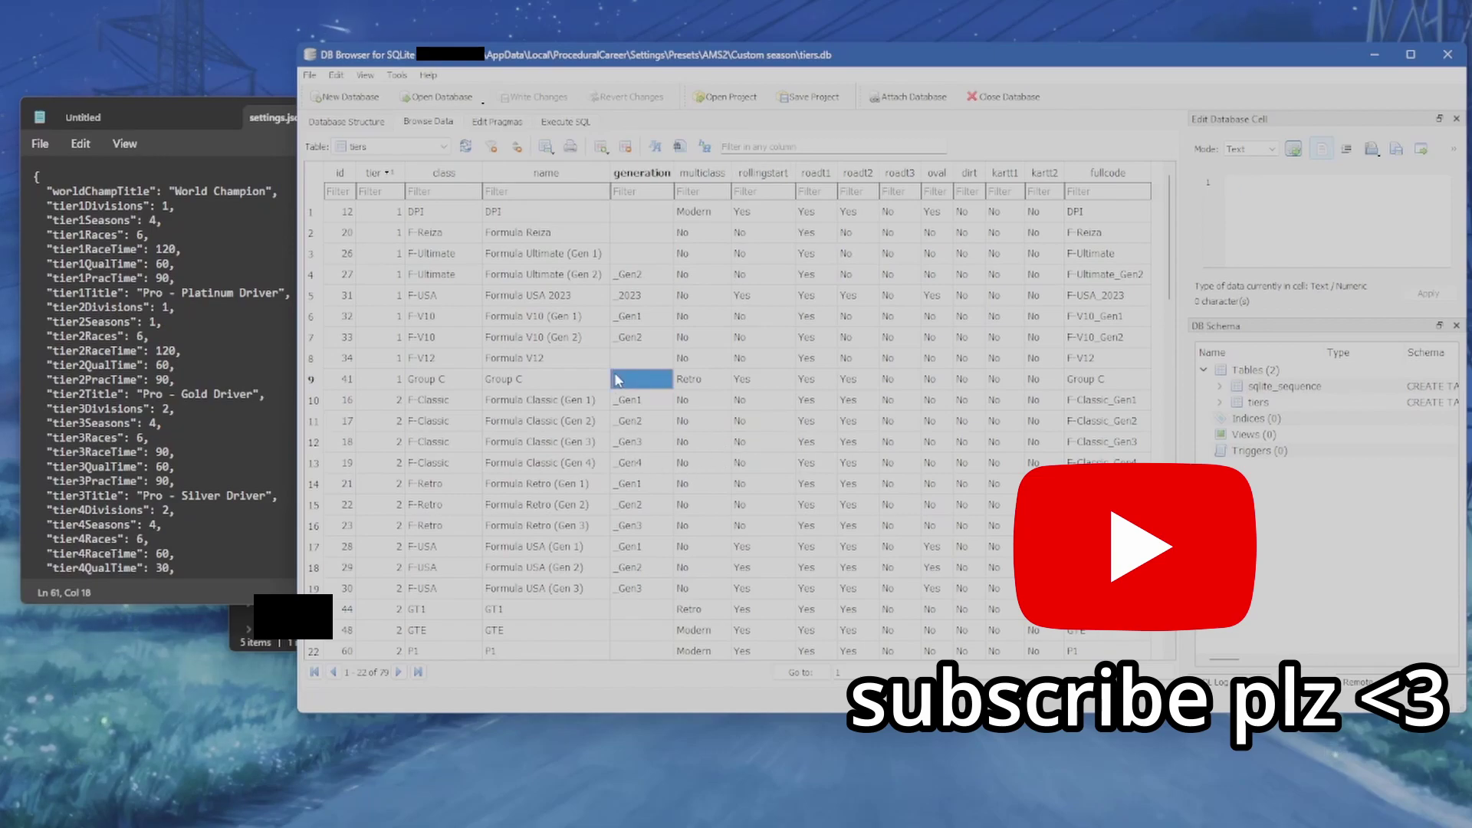
{"action": "left_click", "coordinate": [703, 401]}
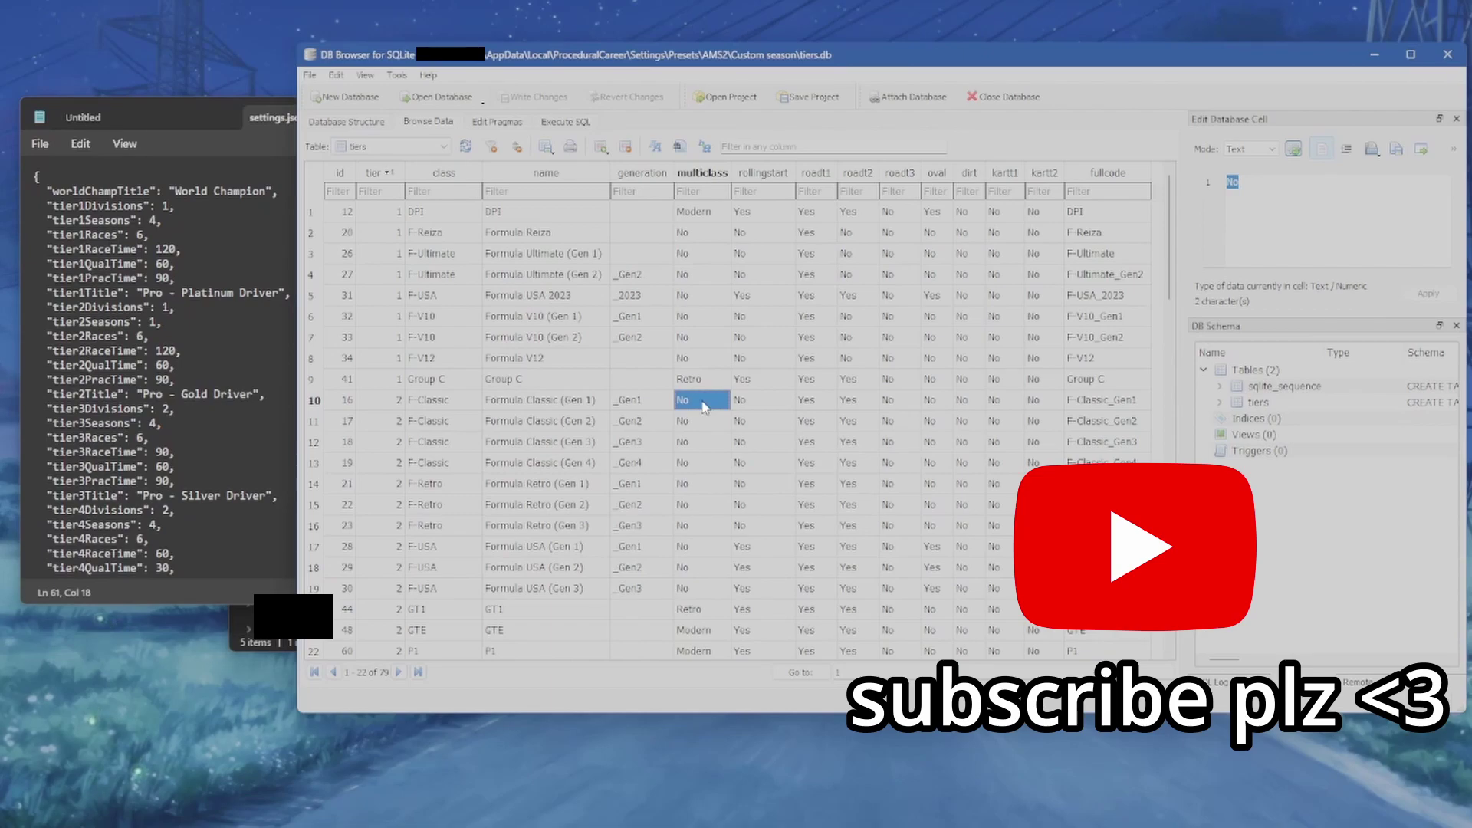
- Zip the Custom season folder into Custom season.zip in AMS2 presets, then delete the zip
{"action": "left_click", "coordinate": [268, 643]}
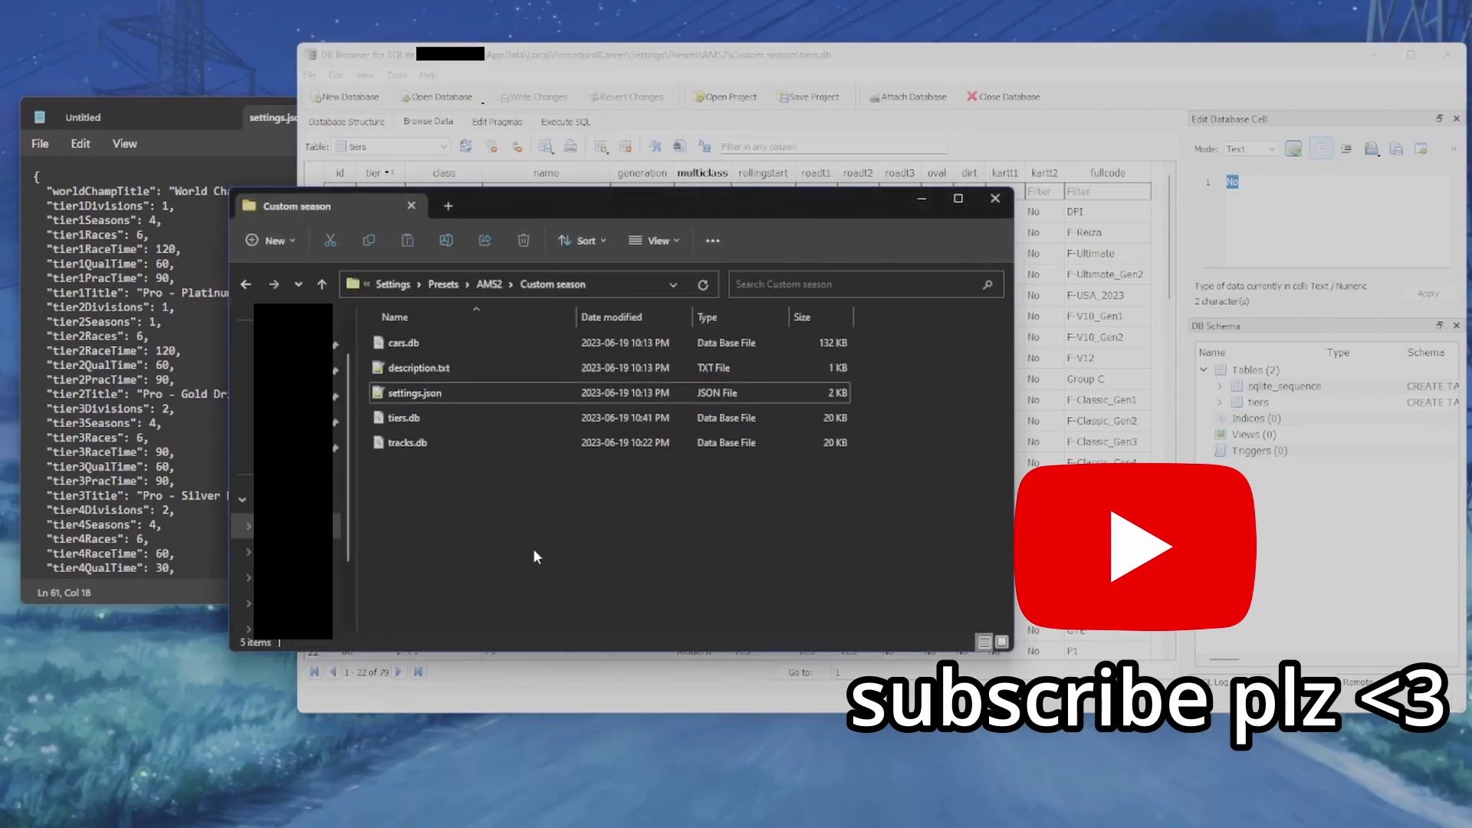
{"action": "left_click", "coordinate": [490, 285]}
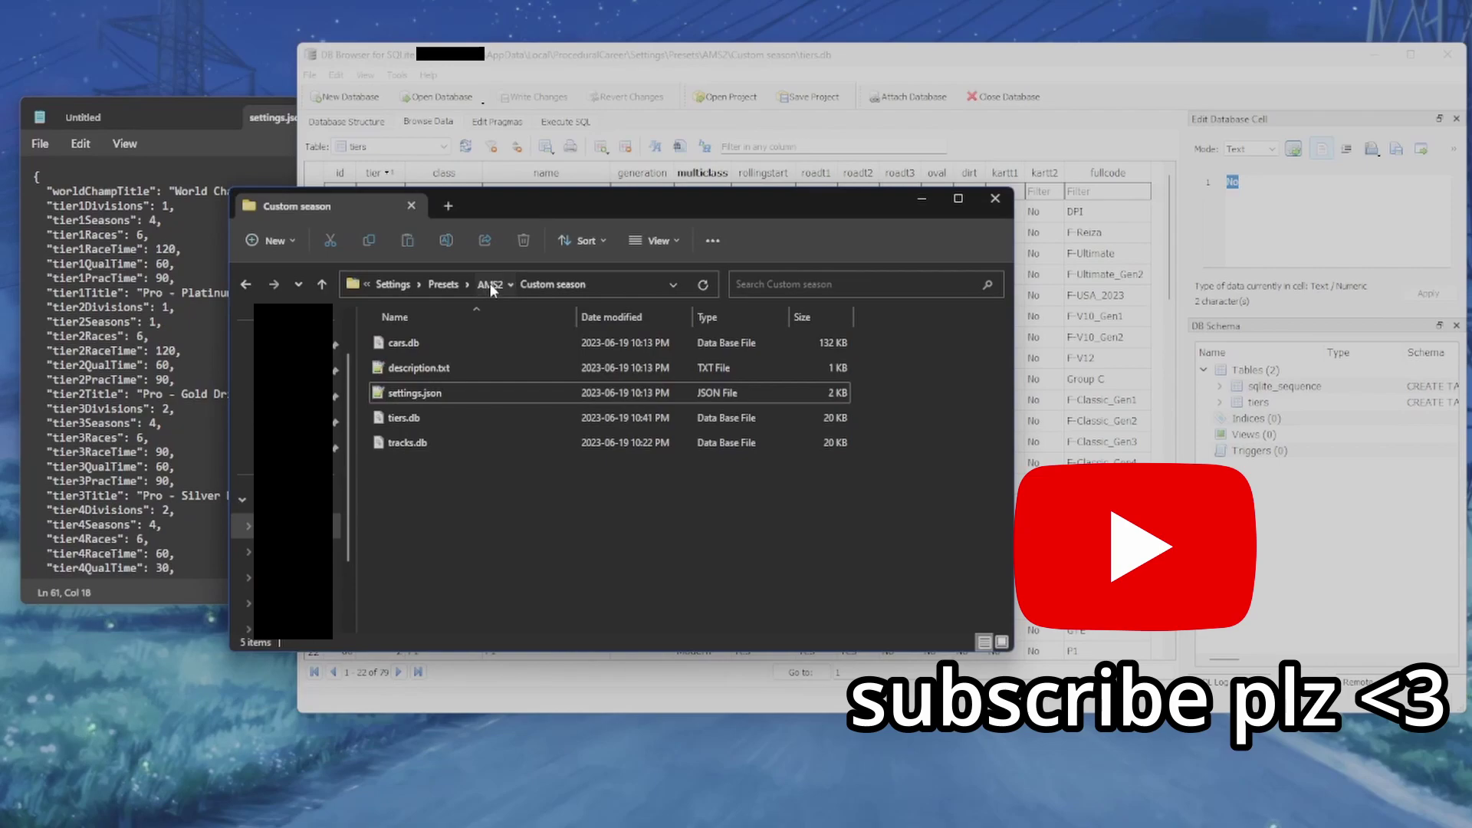
{"action": "right_click", "coordinate": [425, 346]}
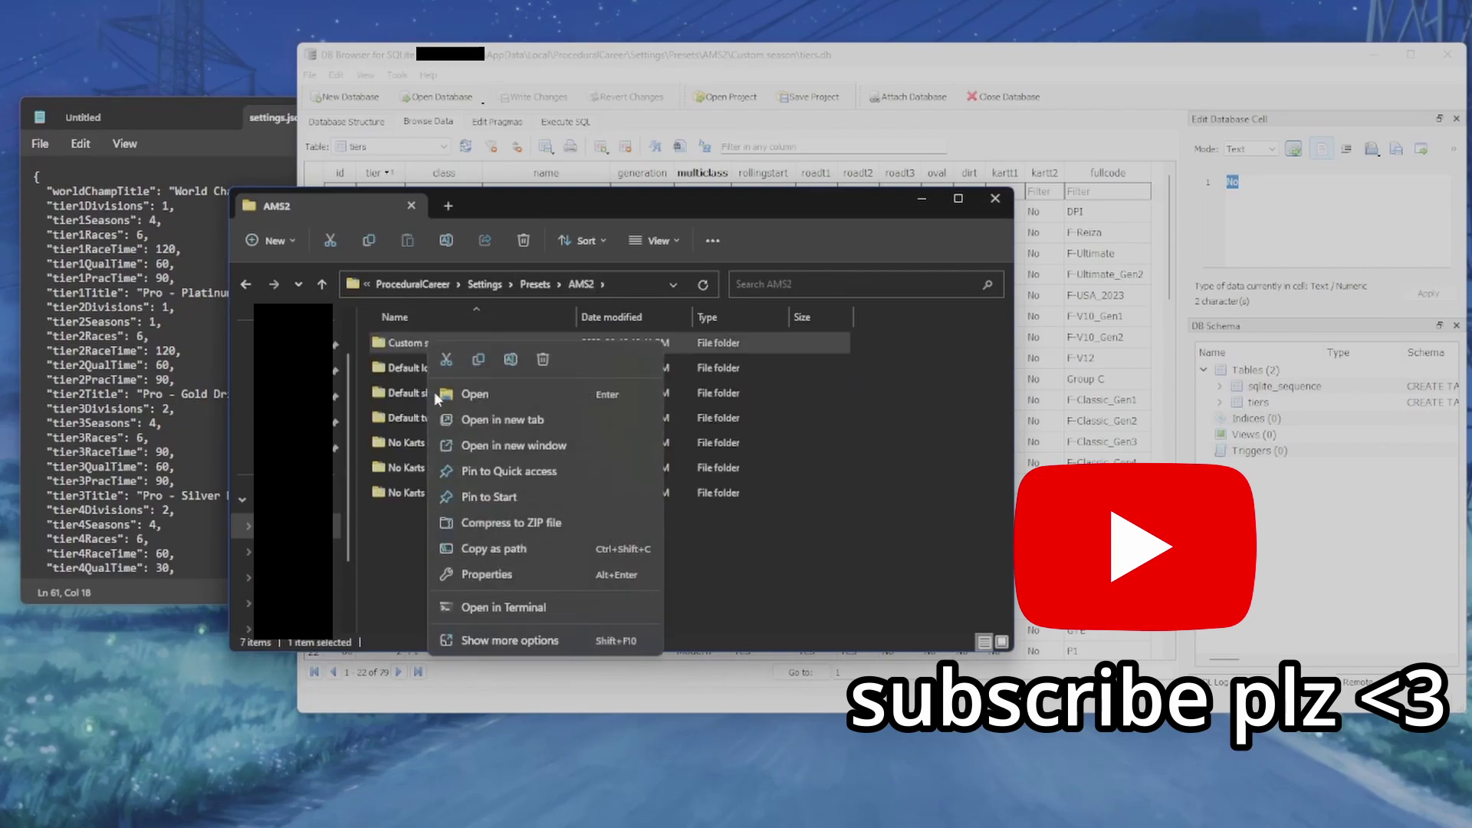
{"action": "left_click", "coordinate": [483, 639]}
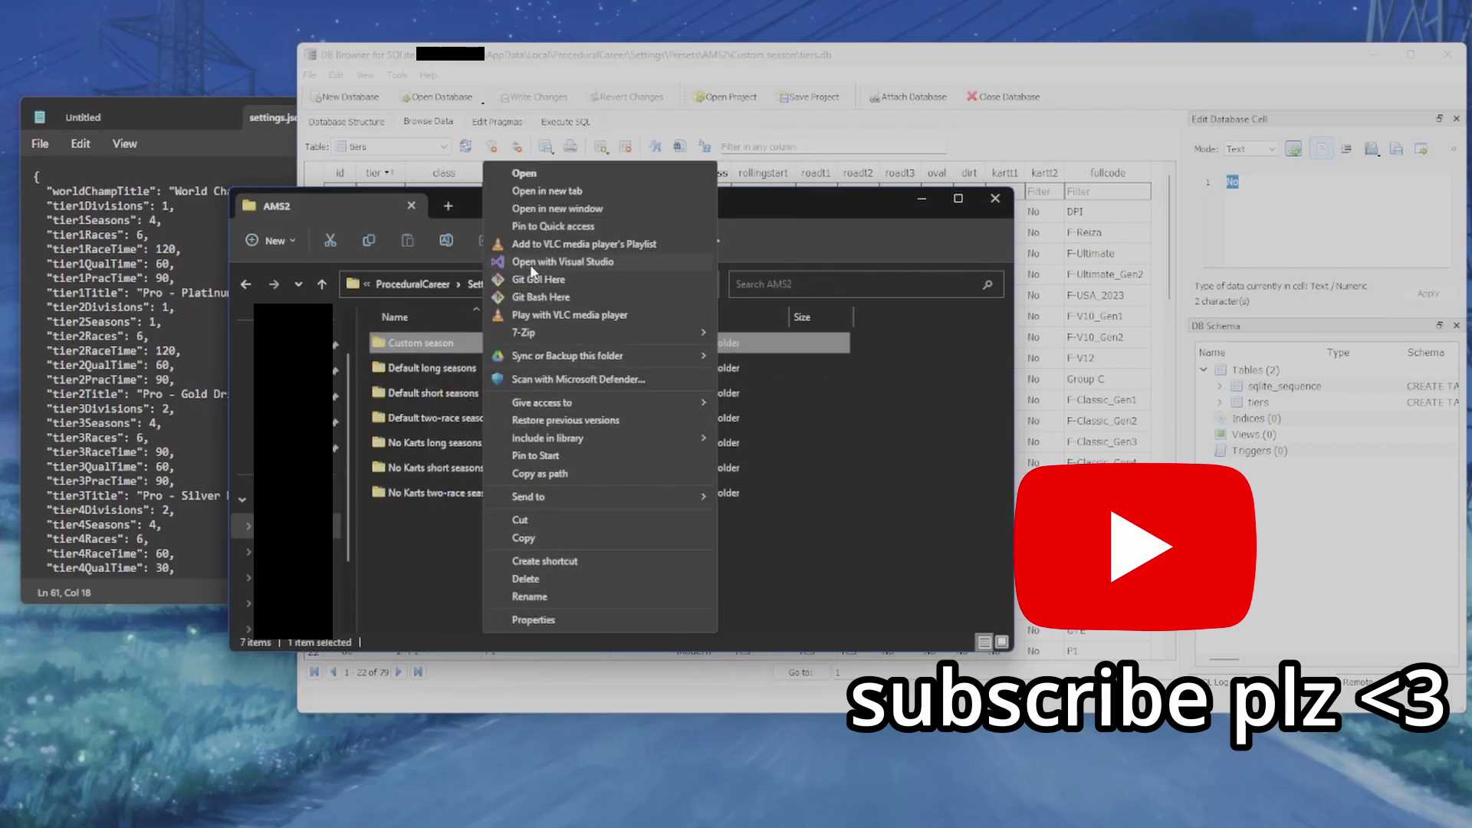
{"action": "mouse_move", "coordinate": [559, 494]}
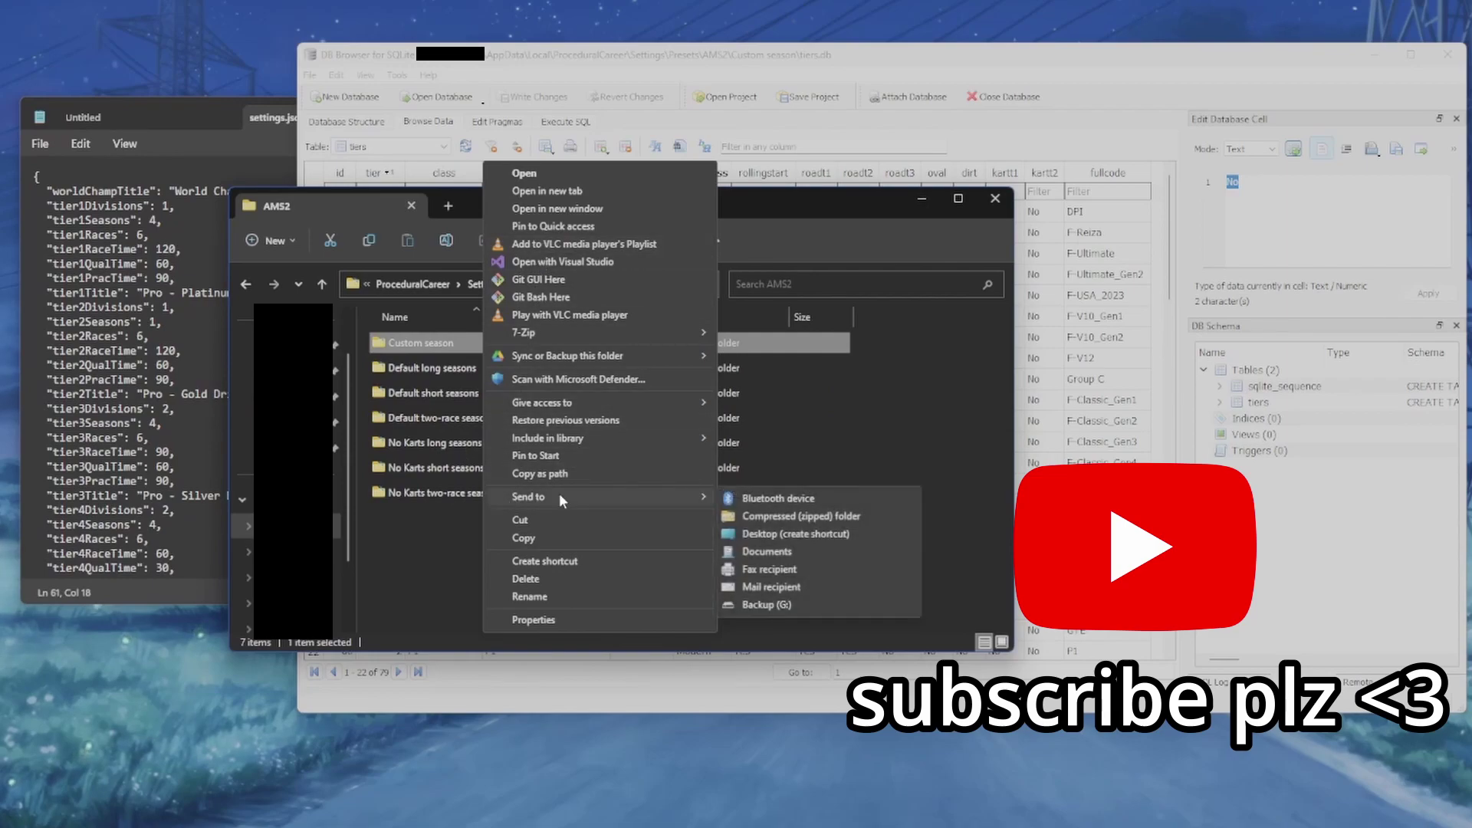
{"action": "left_click", "coordinate": [794, 516]}
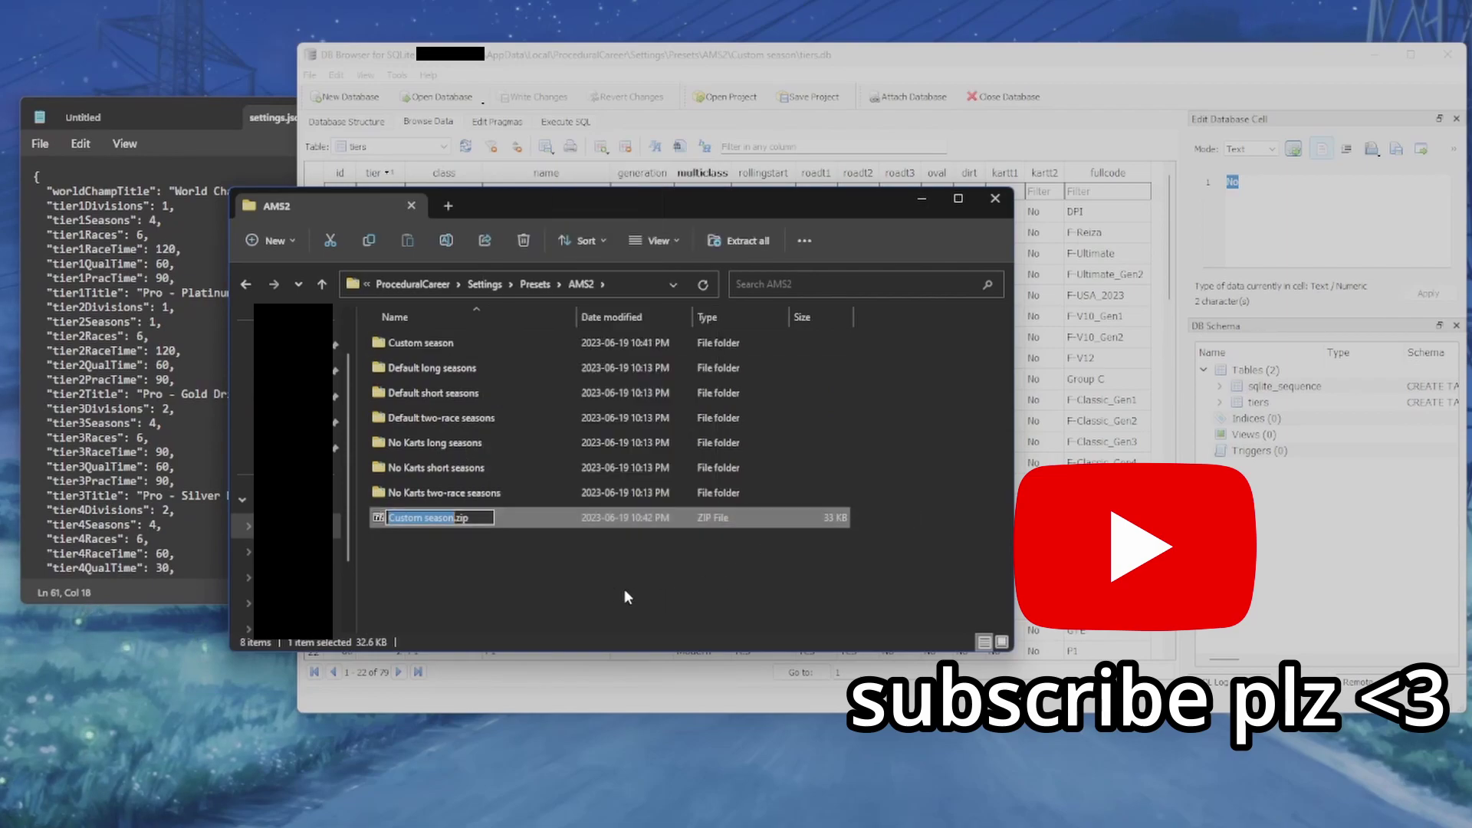
{"action": "key", "text": "Return"}
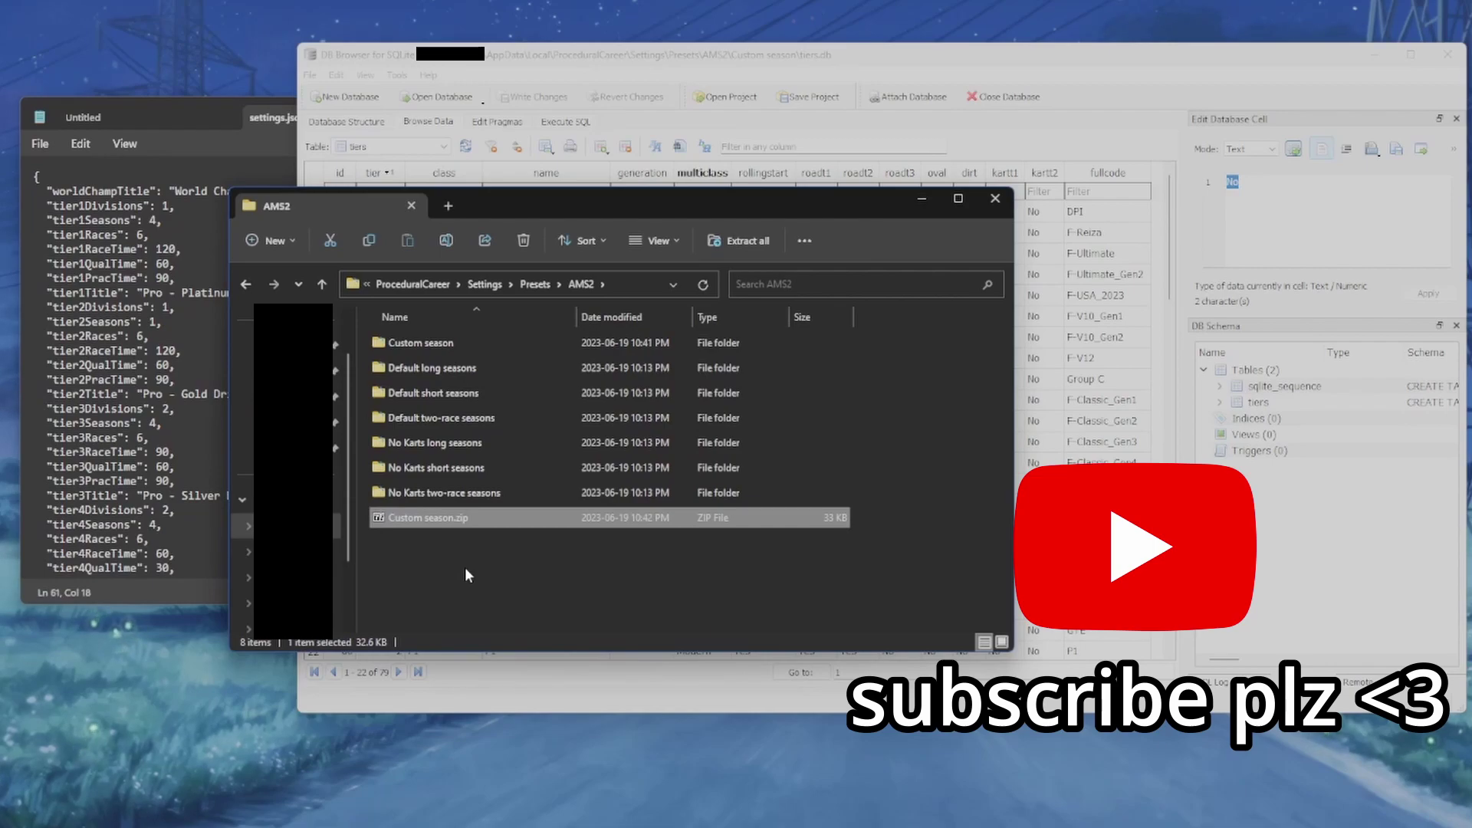
{"action": "key", "text": "Delete"}
{"action": "left_click", "coordinate": [671, 65]}
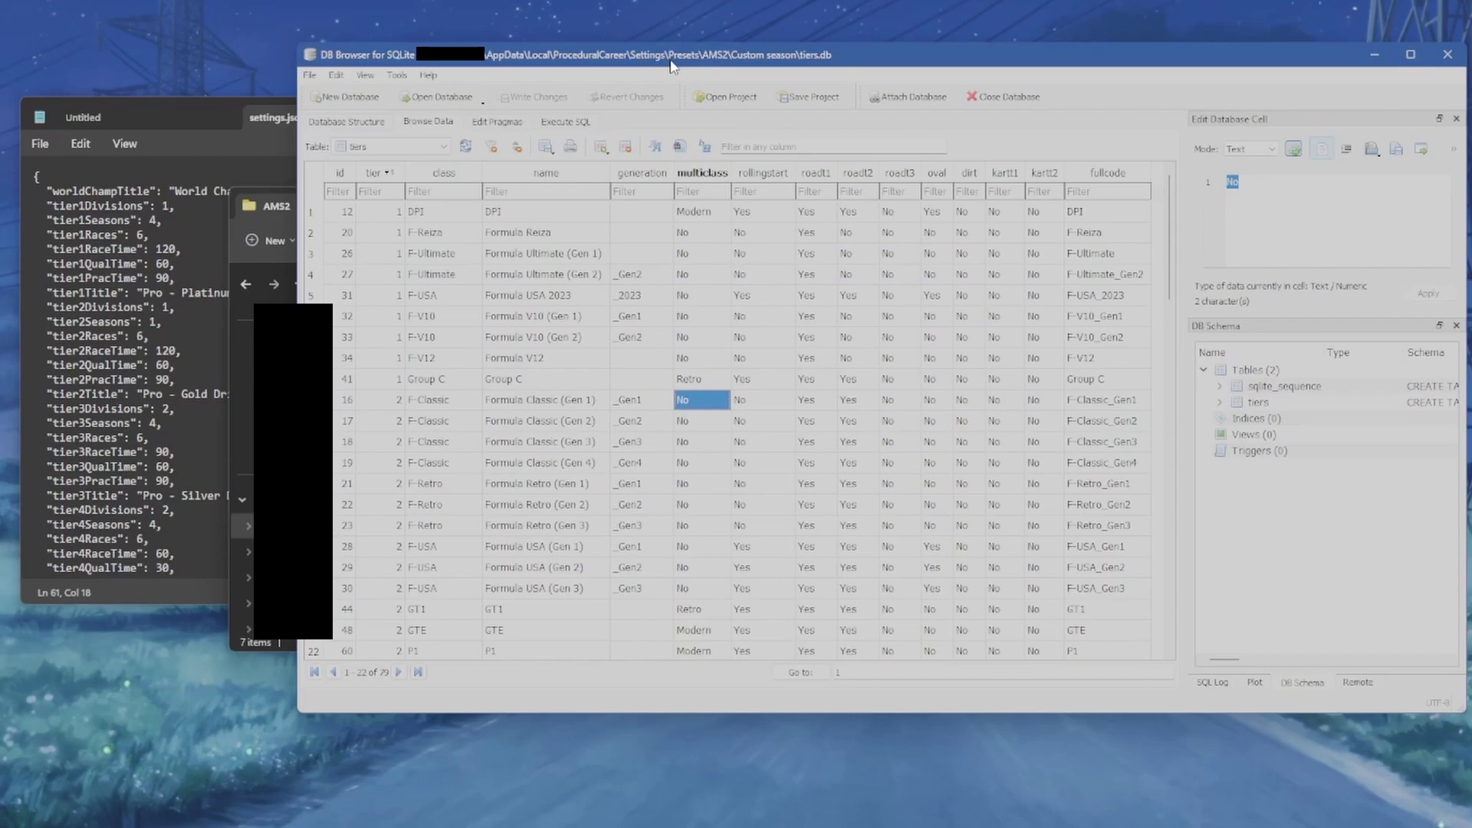
{"action": "left_click", "coordinate": [619, 379]}
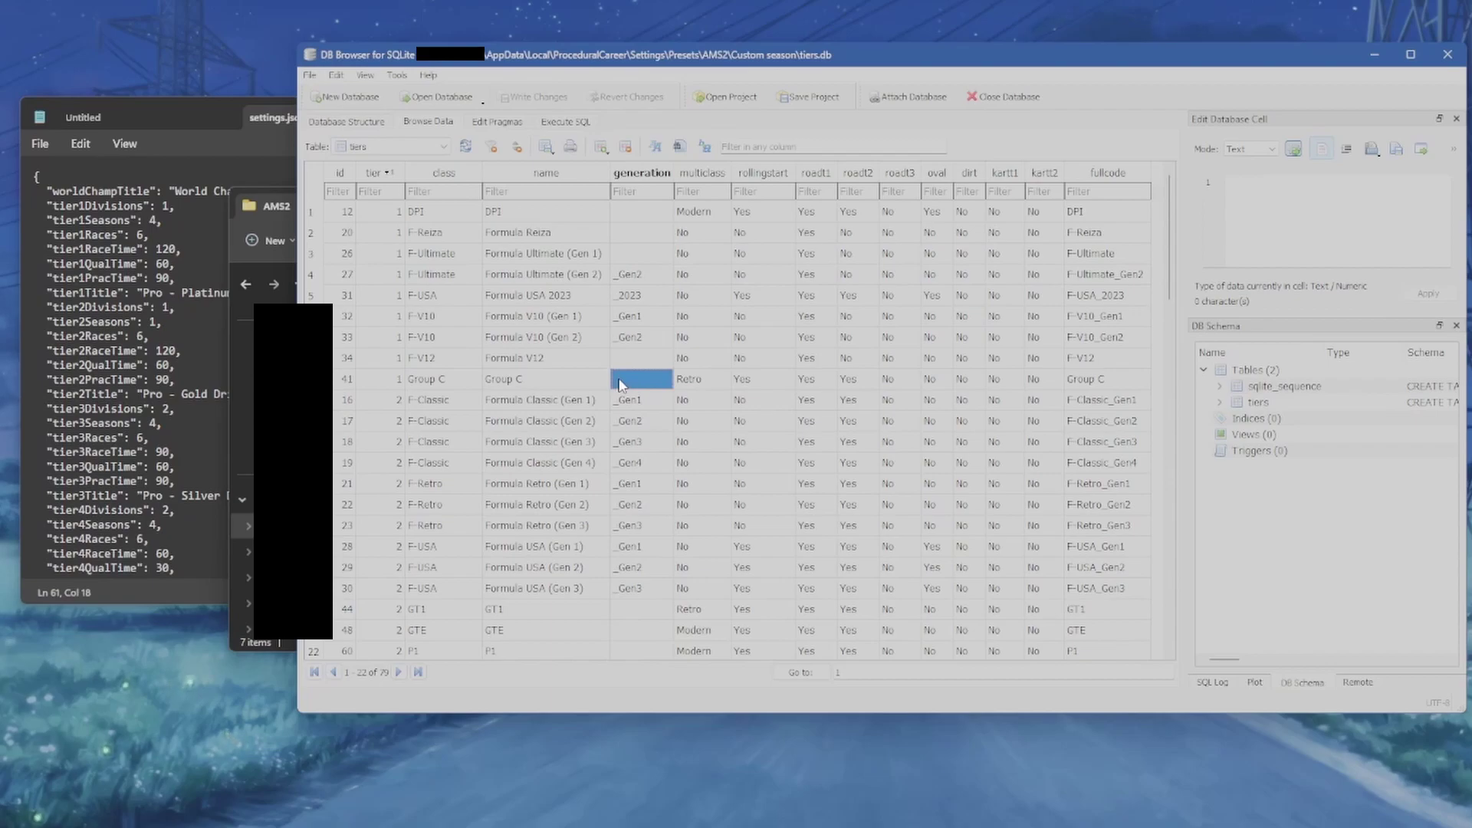
{"action": "scroll", "coordinate": [641, 533], "scroll_direction": "down", "scroll_amount": 4}
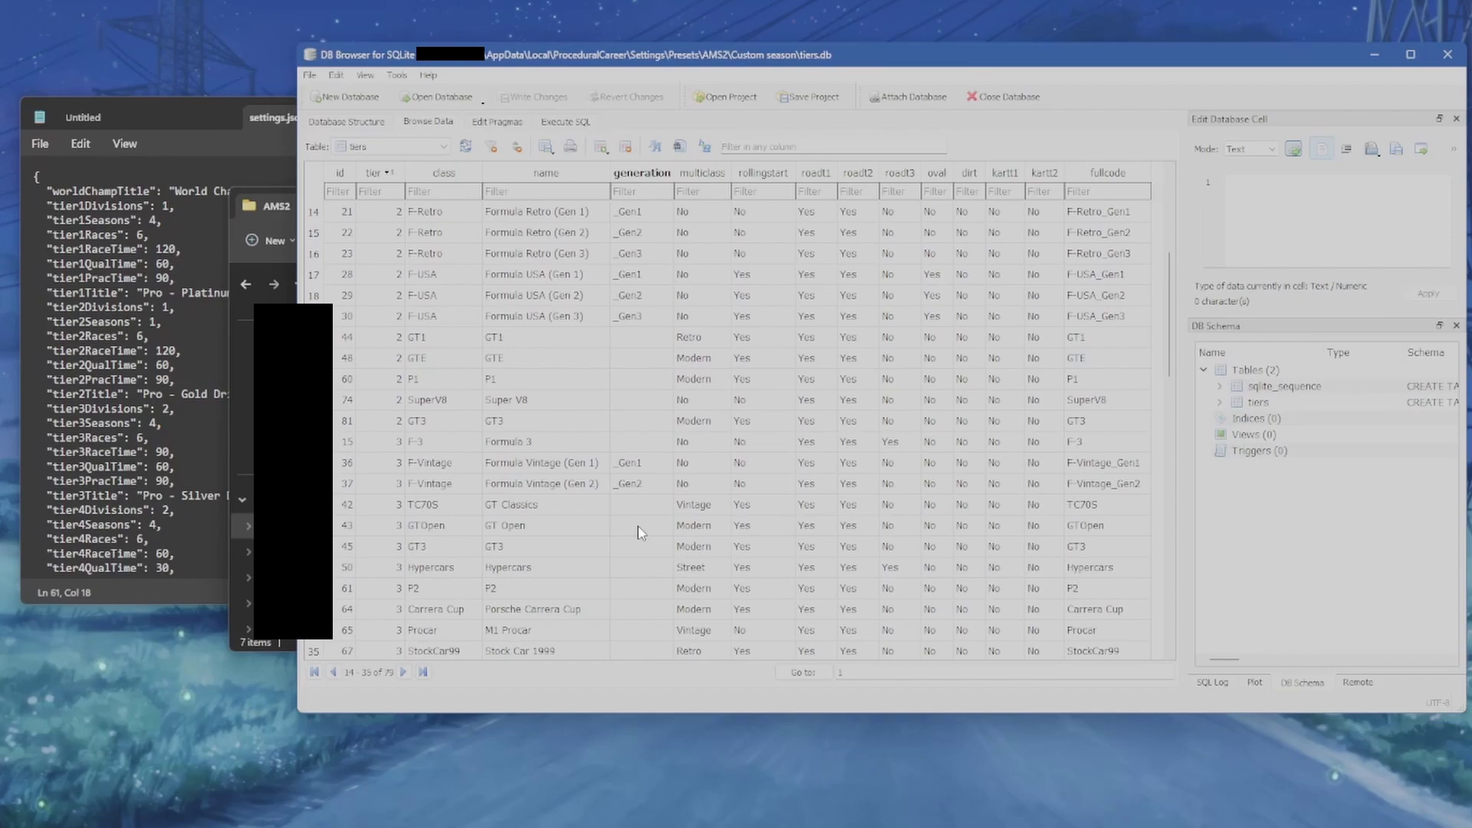
{"action": "left_click", "coordinate": [643, 399]}
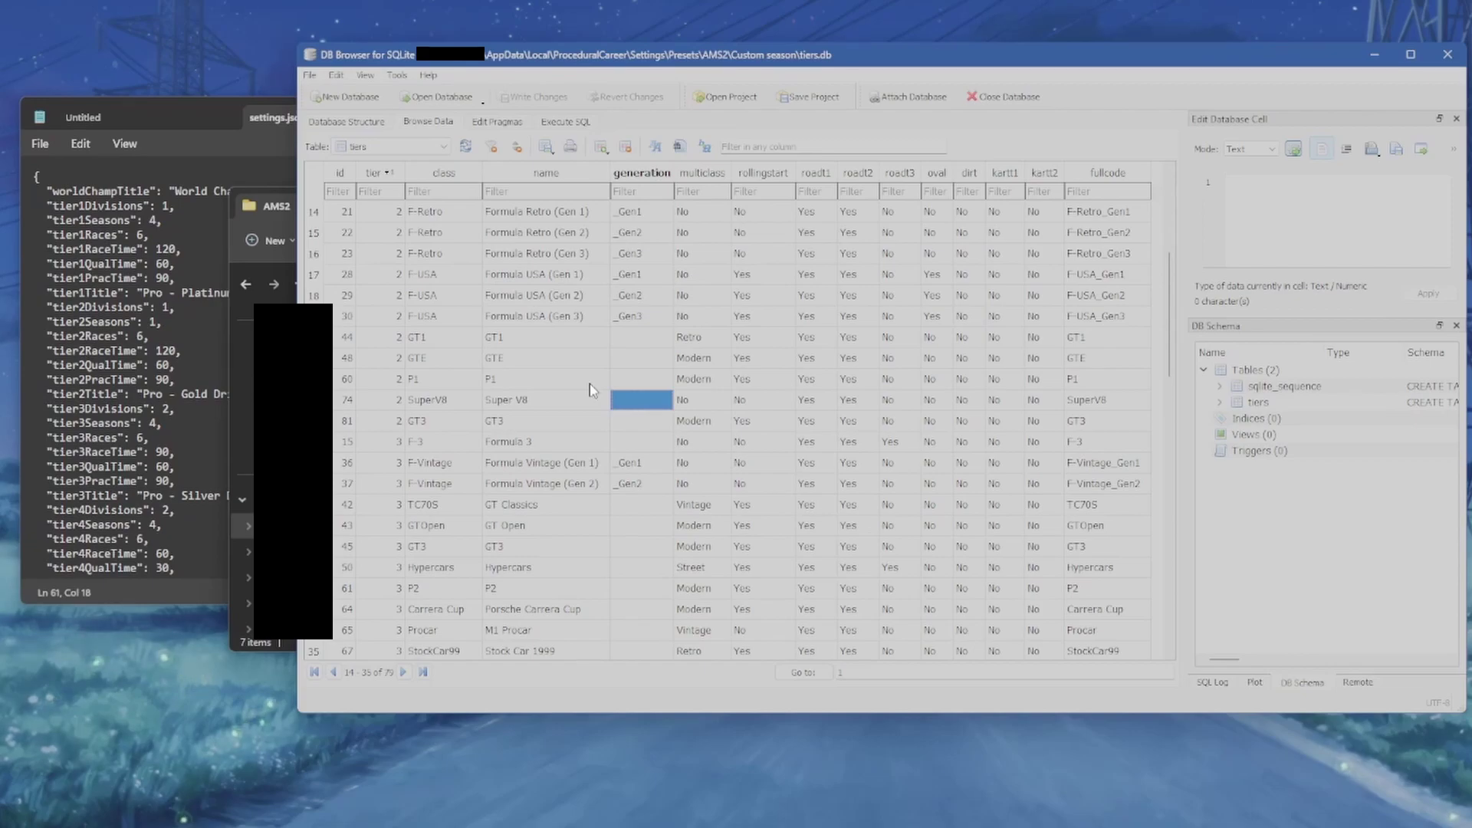
{"action": "left_click", "coordinate": [648, 426]}
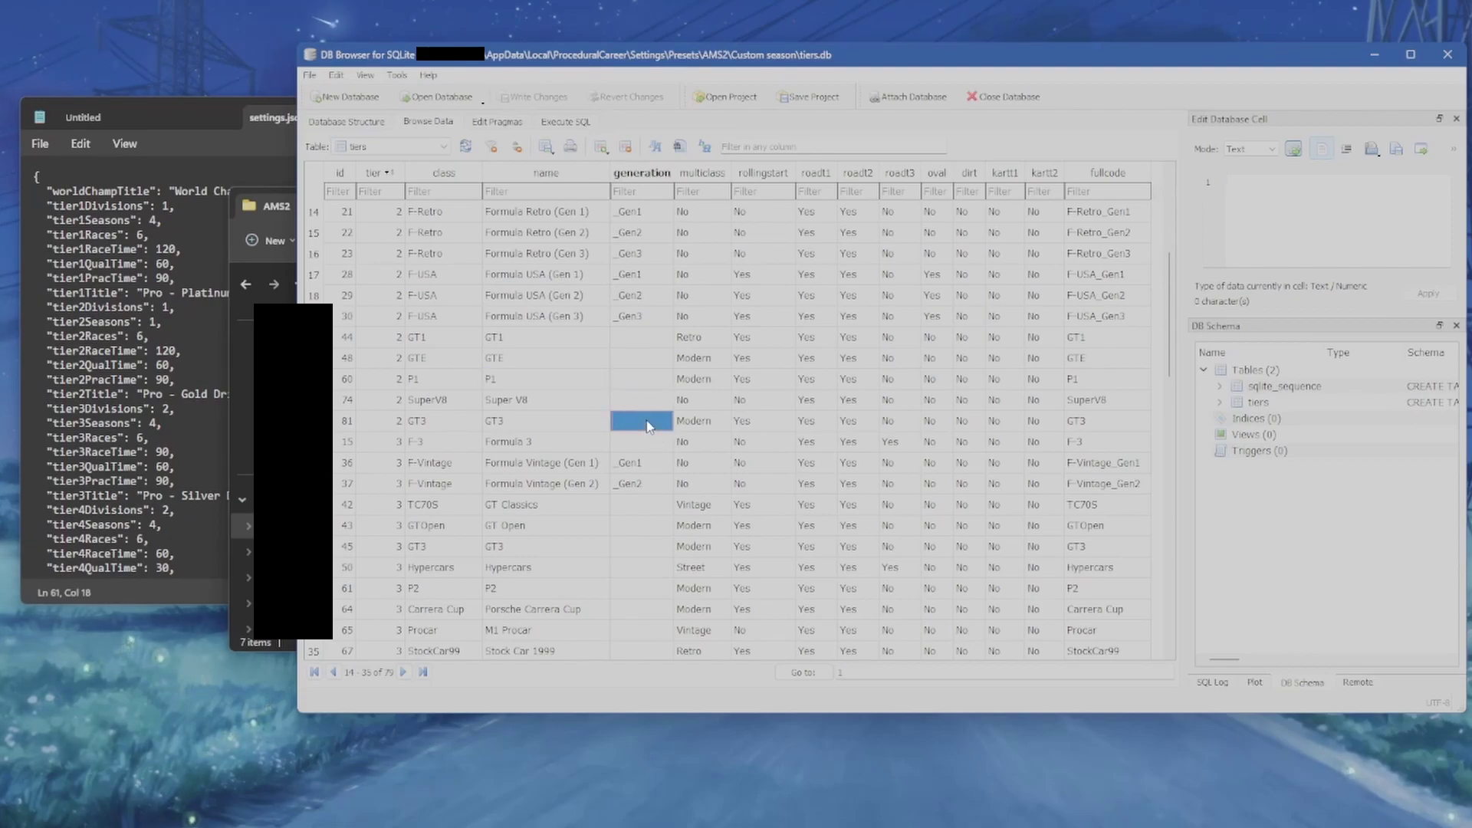